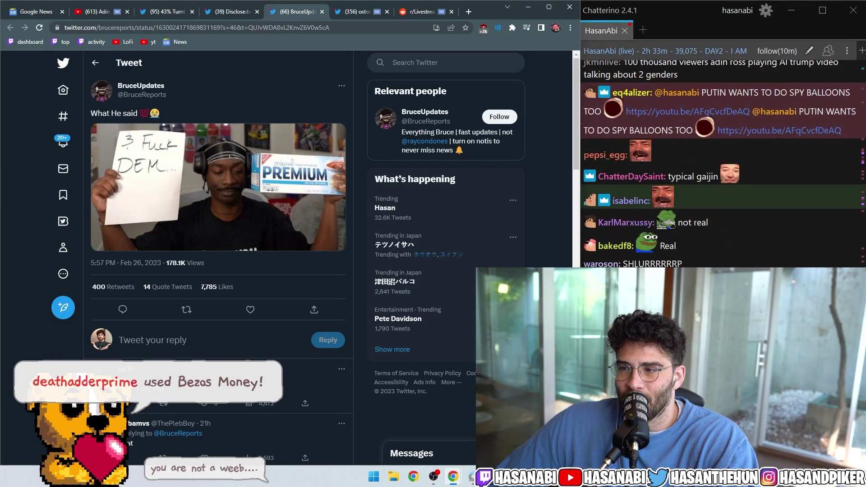
pyautogui.scroll(3, 725, 163)
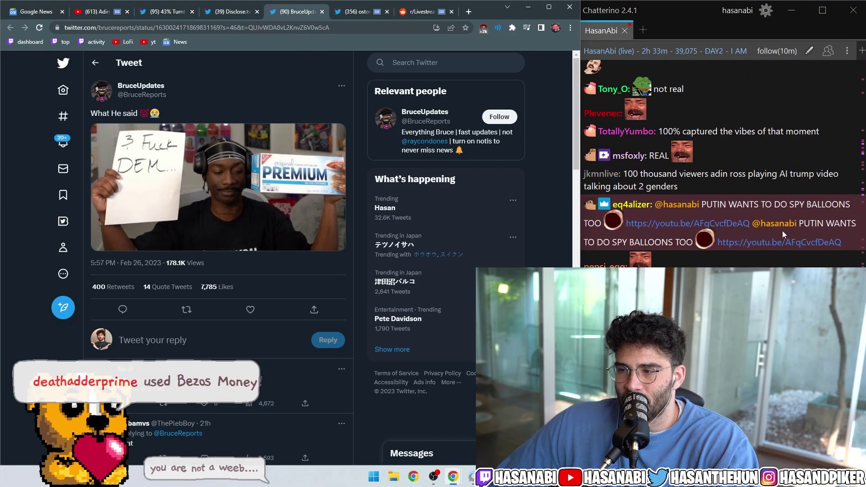
pyautogui.scroll(-5, 784, 233)
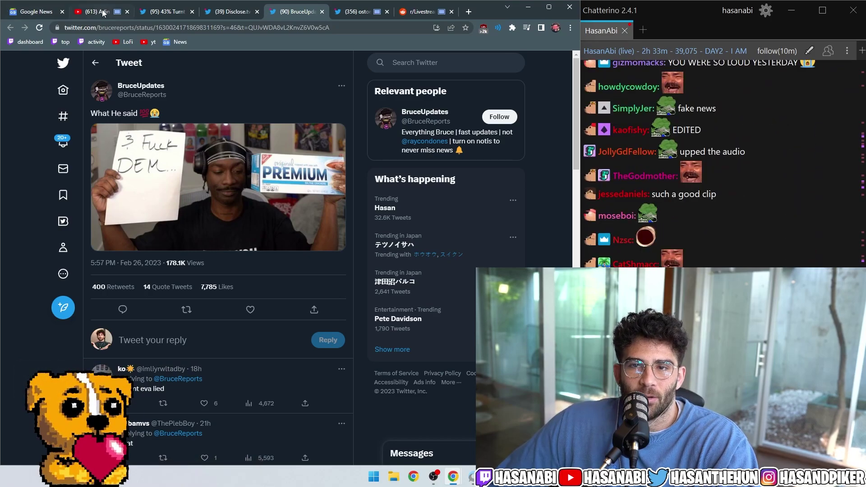
# Step: Switch tabs to the 'Adin Ross Got Banned' YouTube video and watch it fullscreen
pyautogui.click(169, 11)
pyautogui.click(99, 11)
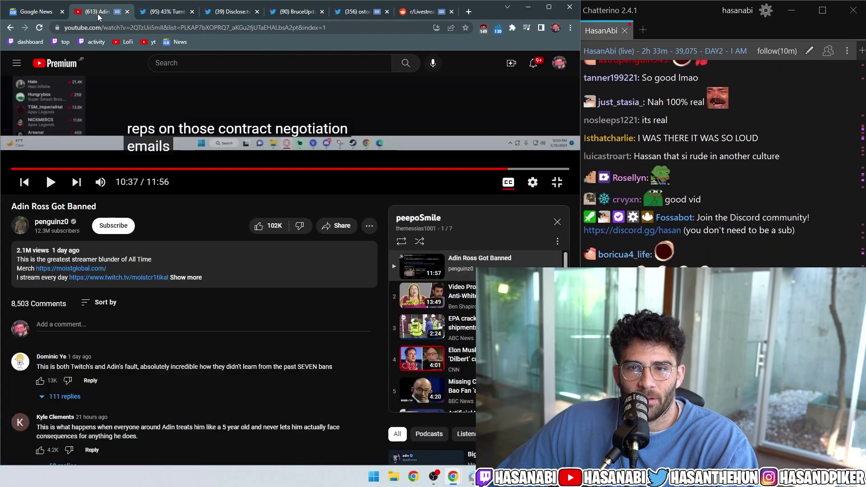
pyautogui.press('f')
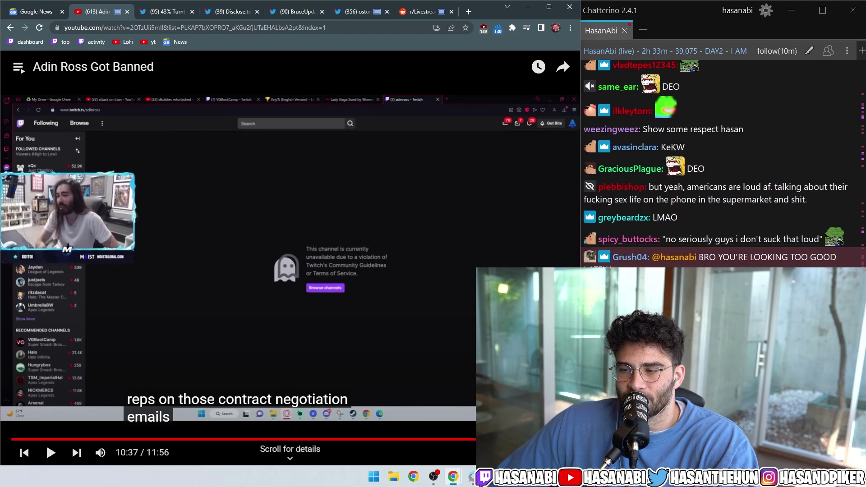
pyautogui.scroll(2, 718, 162)
# Step: Back out of the removed LivestreamFail clip post and open its CLIP MIRROR link instead
pyautogui.click(427, 11)
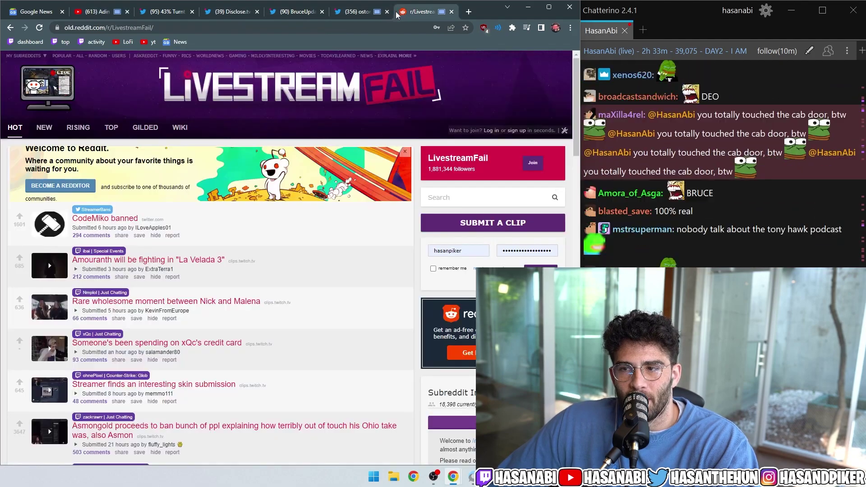
pyautogui.scroll(-1, 218, 204)
pyautogui.scroll(-1, 218, 204)
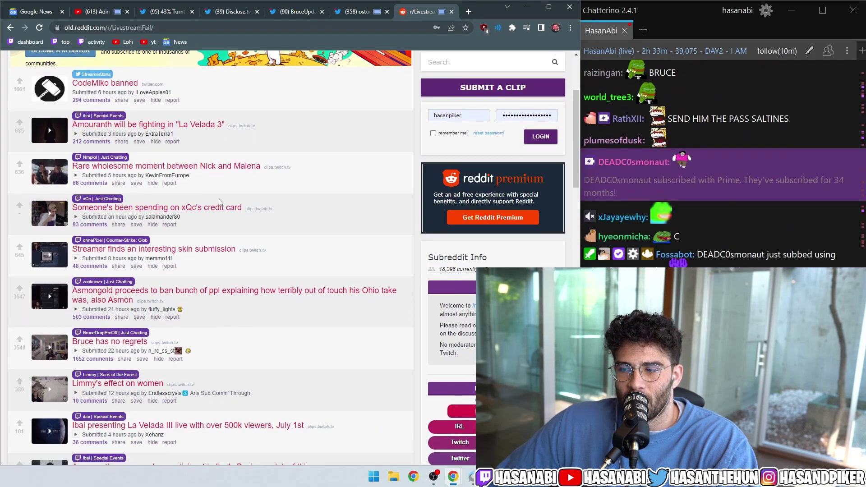
pyautogui.scroll(-2, 220, 202)
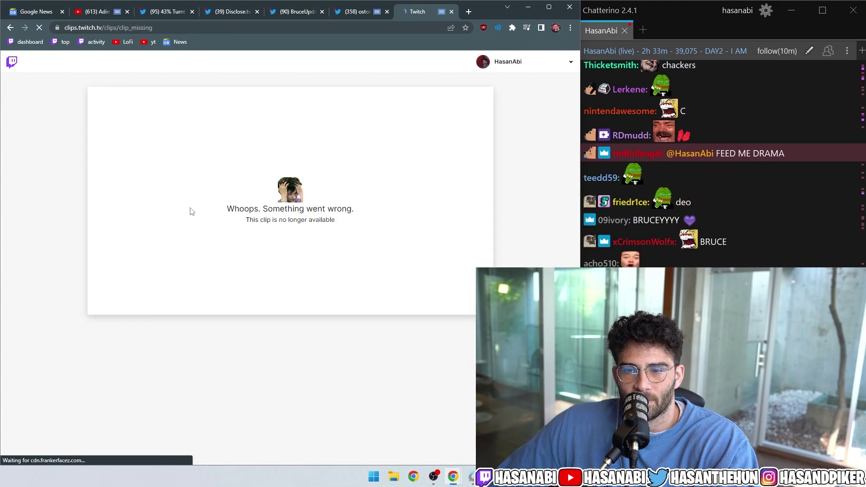
pyautogui.click(11, 27)
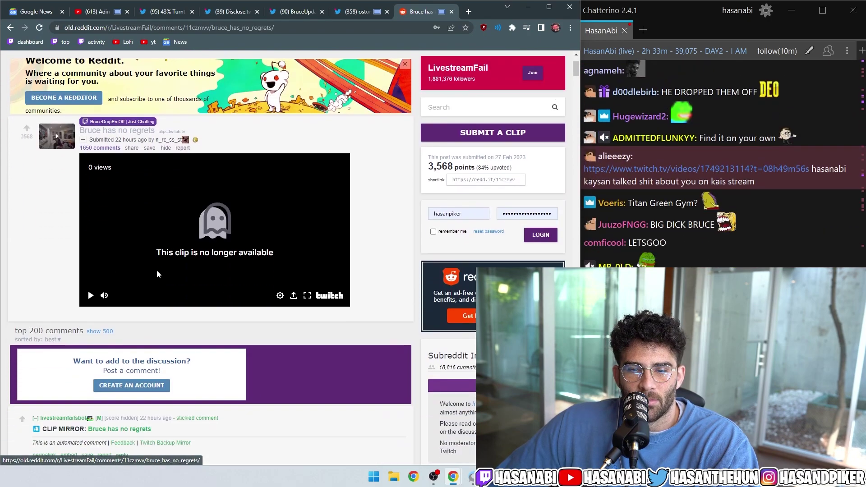
pyautogui.scroll(-2, 156, 270)
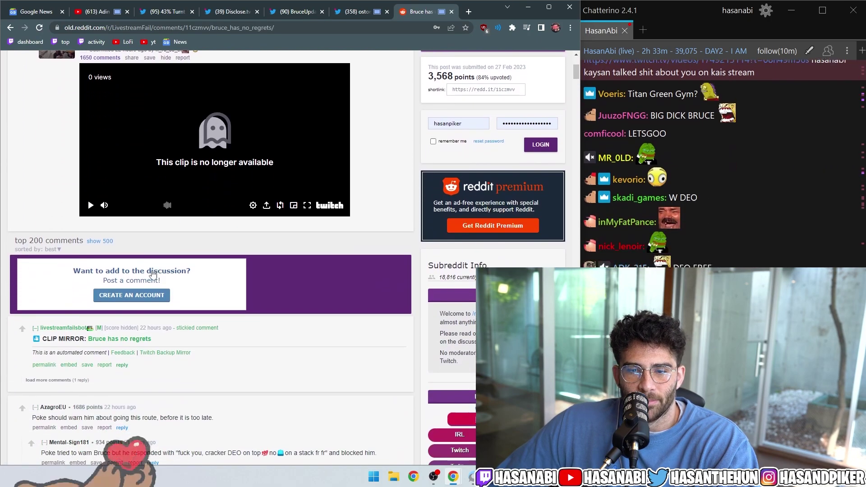
pyautogui.rightClick(120, 339)
pyautogui.click(141, 347)
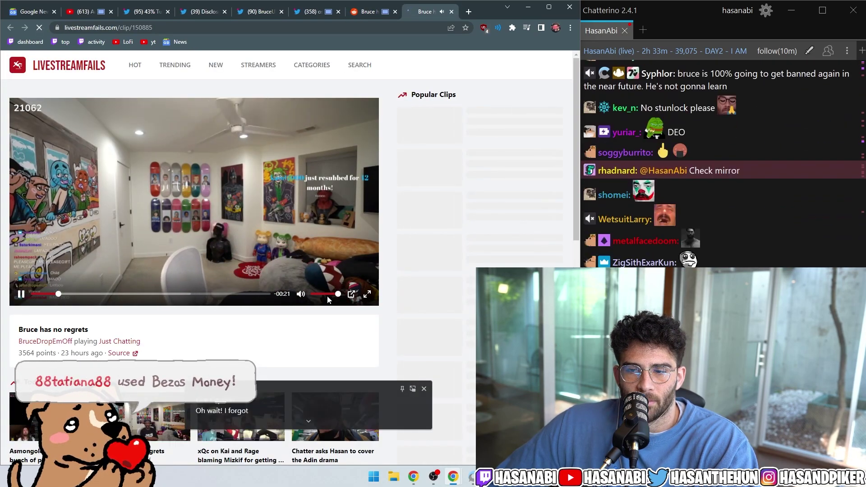
# Step: Boost the crackers clip's tab volume to 110%, enlarge it, then play and pause it
pyautogui.click(499, 28)
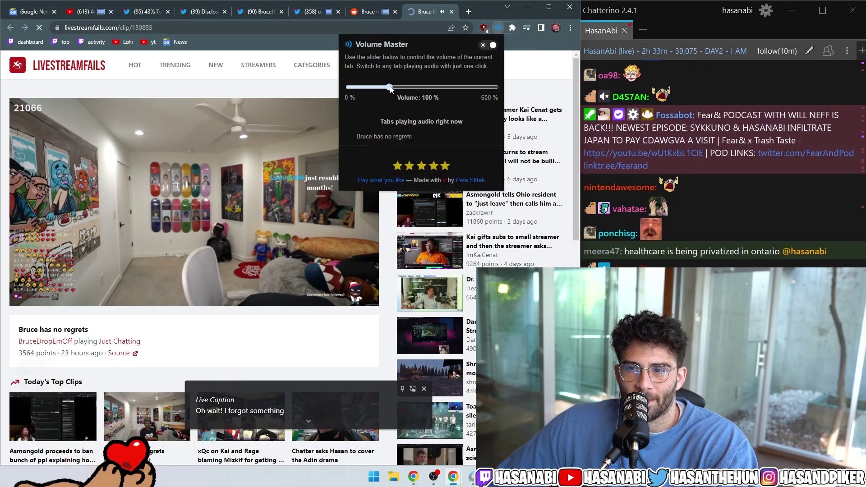
pyautogui.click(393, 87)
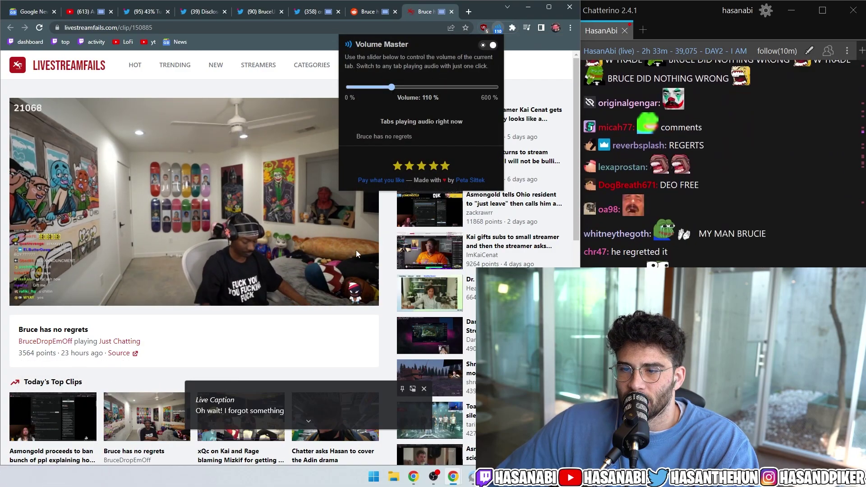
pyautogui.doubleClick(357, 254)
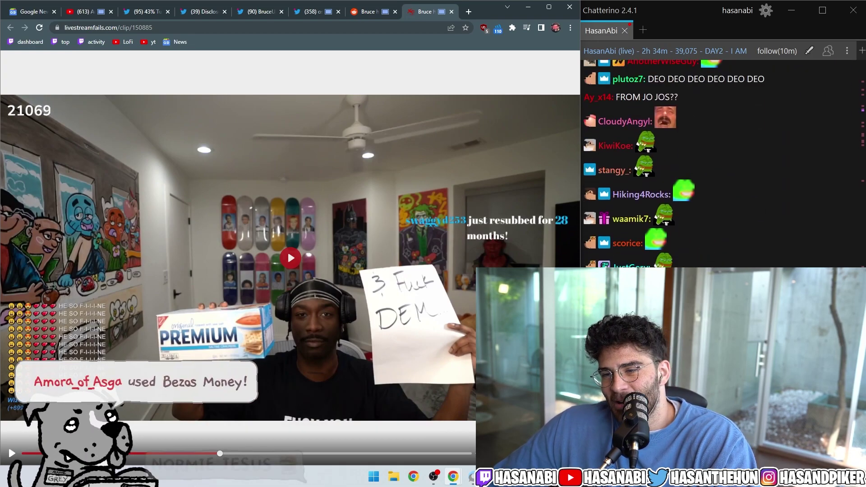
pyautogui.press('space')
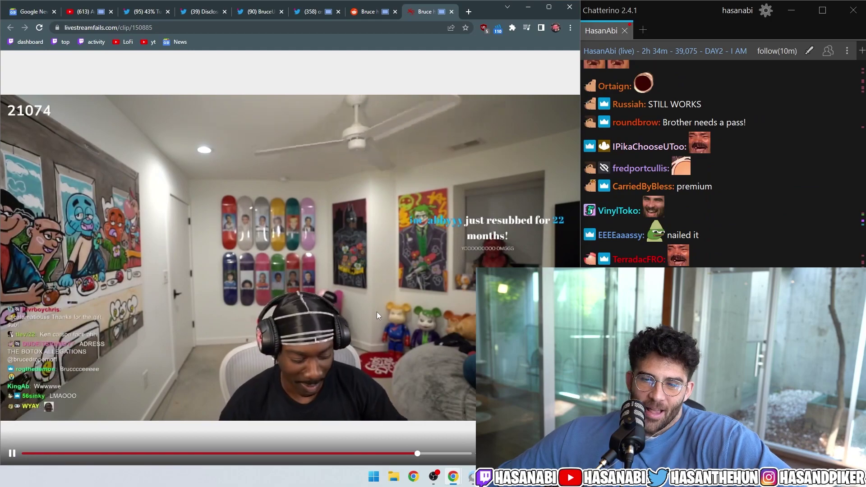
pyautogui.click(312, 232)
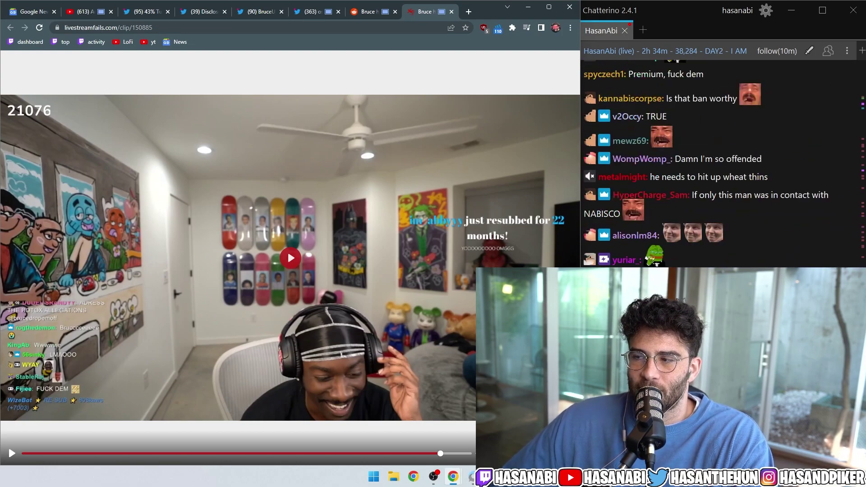
# Step: Close the clip page and read the Reddit post's comments, highlighting comment text while reading
pyautogui.click(395, 11)
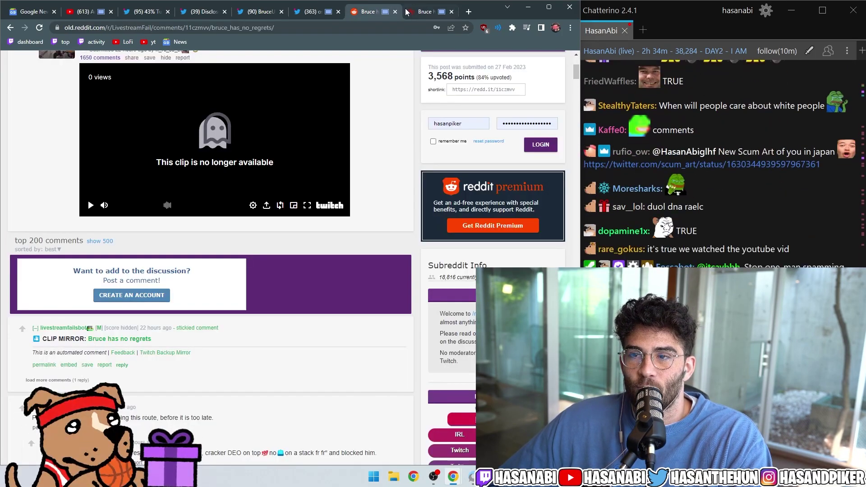
pyautogui.scroll(-5, 189, 172)
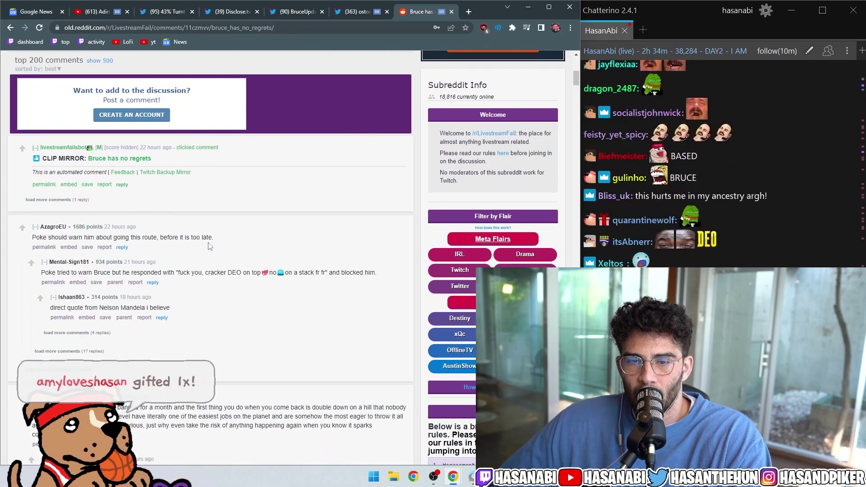
pyautogui.scroll(-3, 199, 190)
pyautogui.scroll(-3, 169, 197)
pyautogui.scroll(-2, 136, 216)
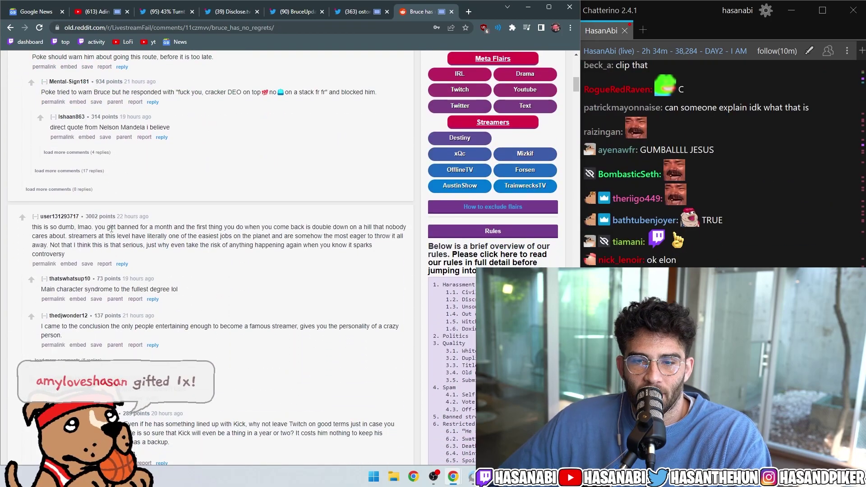
pyautogui.moveTo(155, 237); pyautogui.dragTo(67, 245)
pyautogui.click(74, 233)
pyautogui.tripleClick(73, 233)
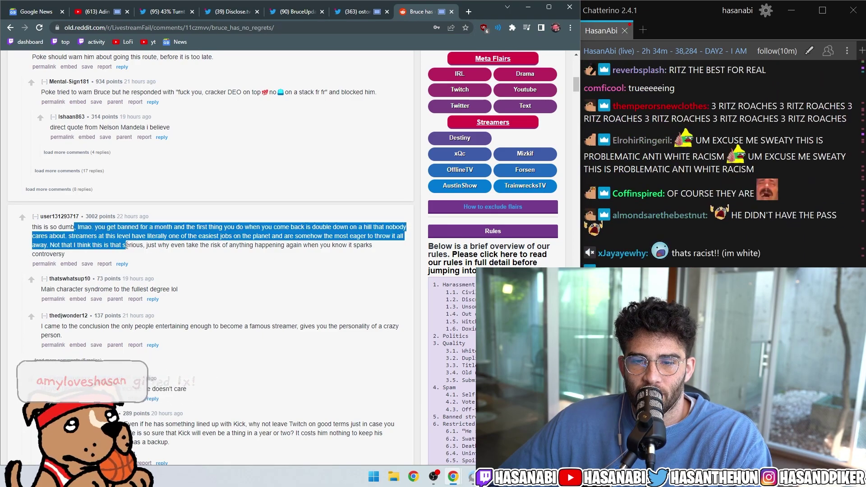
pyautogui.click(102, 237)
pyautogui.tripleClick(109, 237)
pyautogui.moveTo(117, 237); pyautogui.dragTo(215, 245)
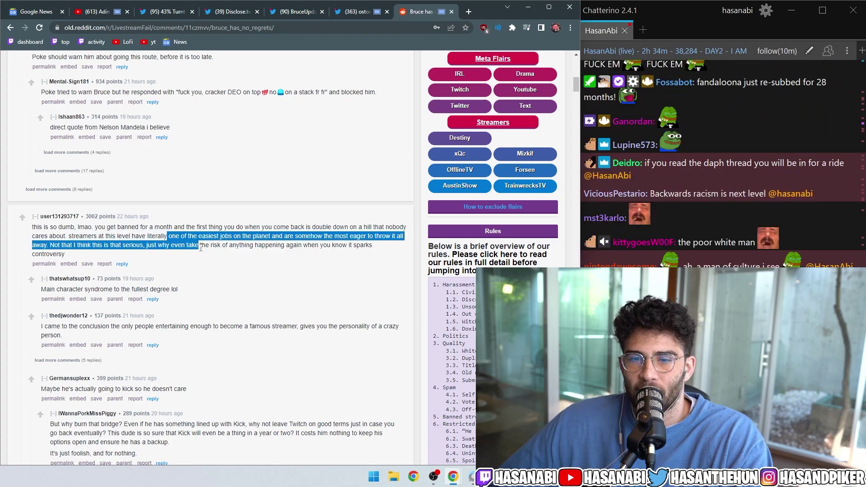
pyautogui.click(188, 244)
pyautogui.tripleClick(161, 235)
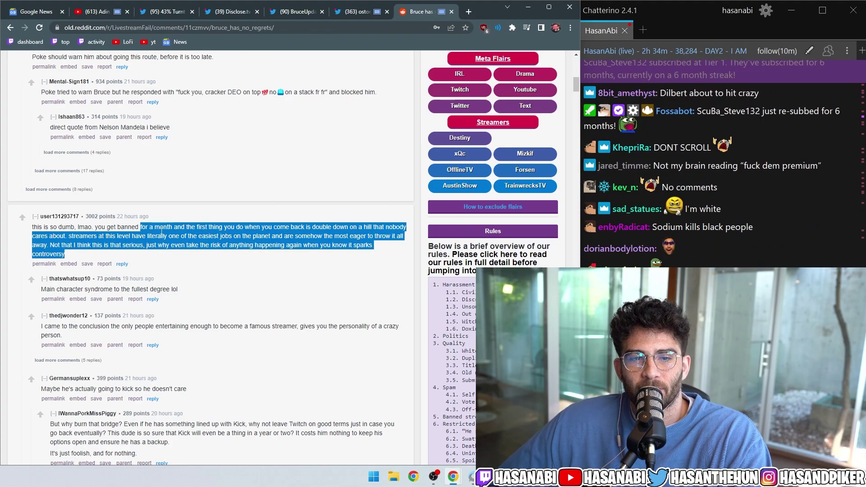
pyautogui.scroll(5, 259, 226)
pyautogui.scroll(5, 258, 225)
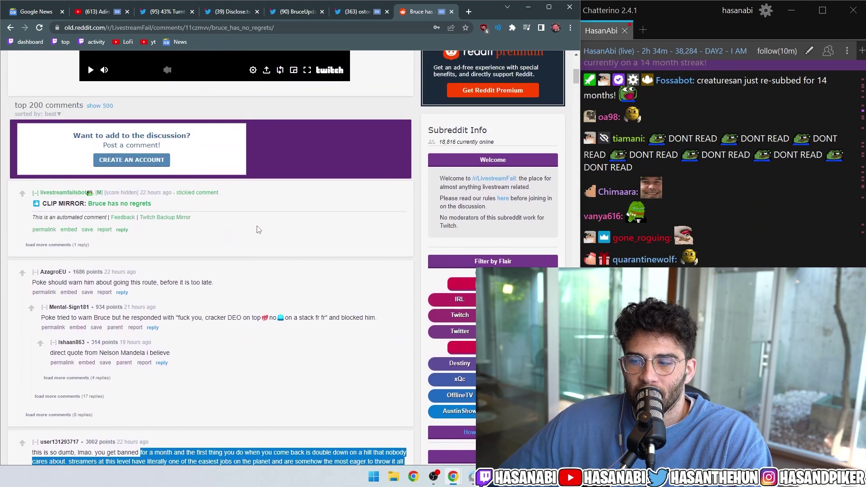
pyautogui.scroll(5, 259, 226)
pyautogui.scroll(3, 258, 226)
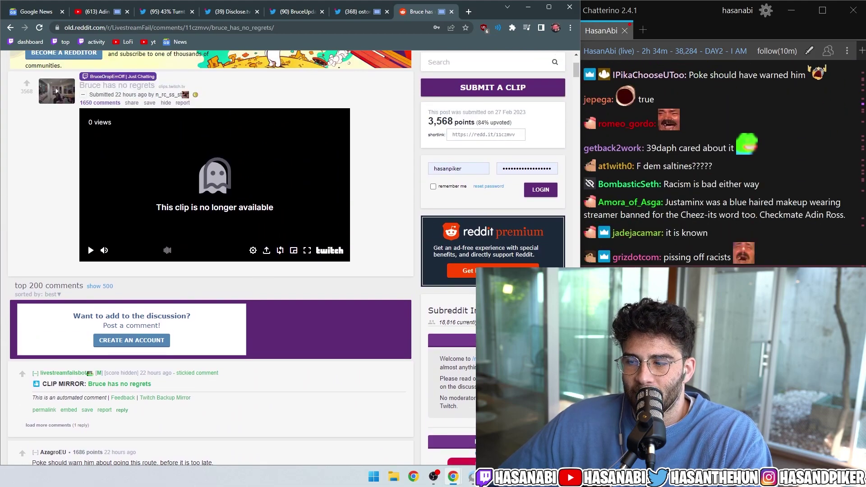
# Step: Close the extra Twitter thread tab and return to the tweet with the crackers photo
pyautogui.click(353, 11)
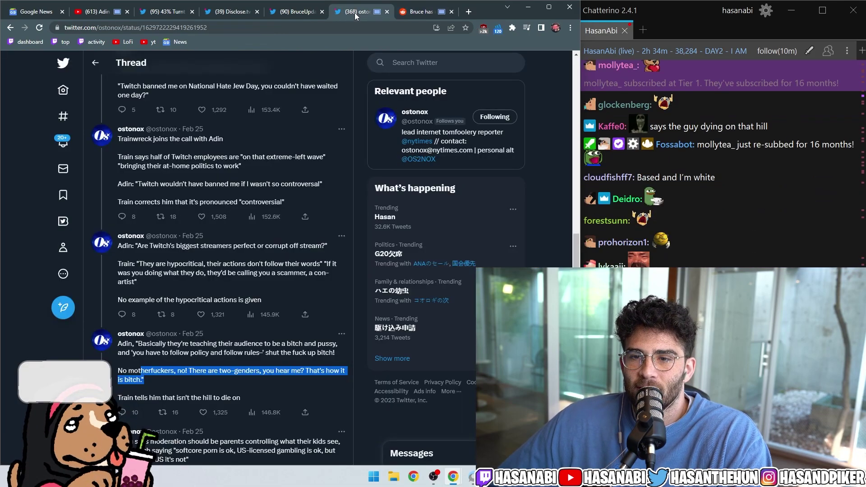
pyautogui.hotkey('ctrl', 'w')
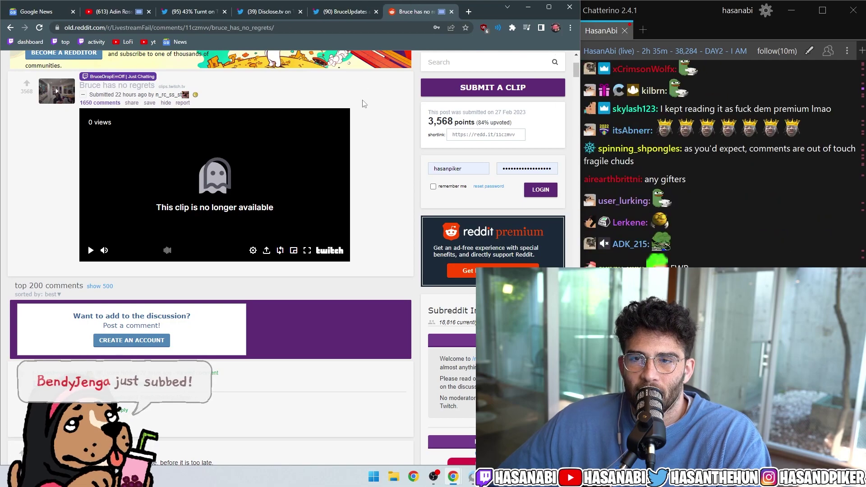
pyautogui.click(348, 14)
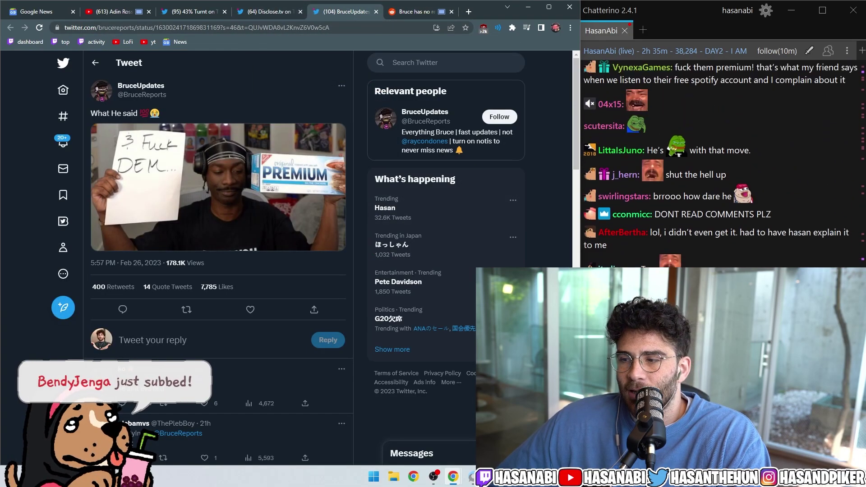
pyautogui.scroll(2, 718, 162)
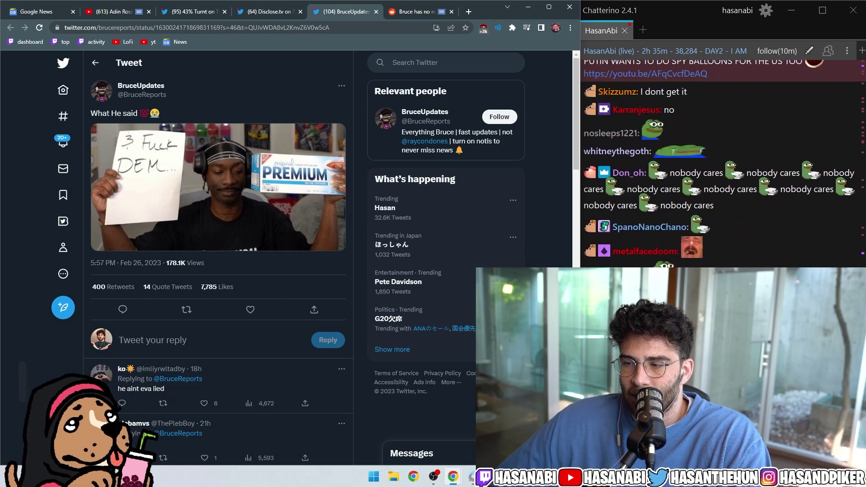
pyautogui.scroll(-3, 718, 163)
pyautogui.scroll(-3, 718, 163)
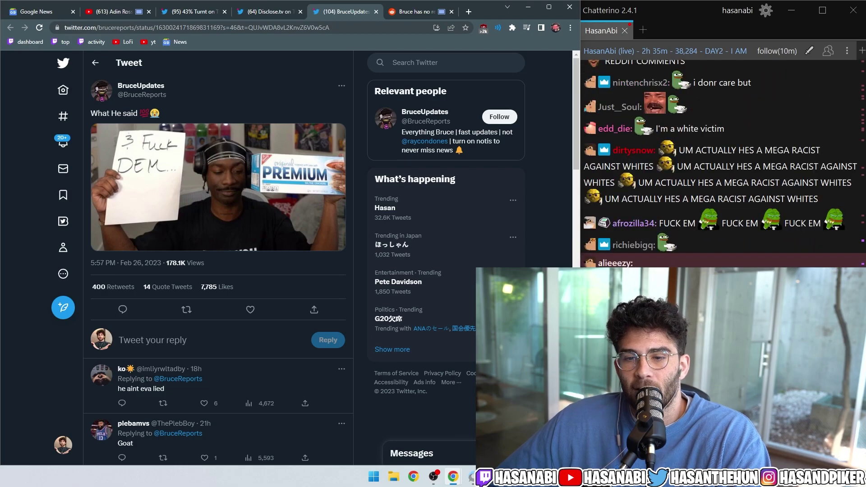
pyautogui.scroll(2, 717, 162)
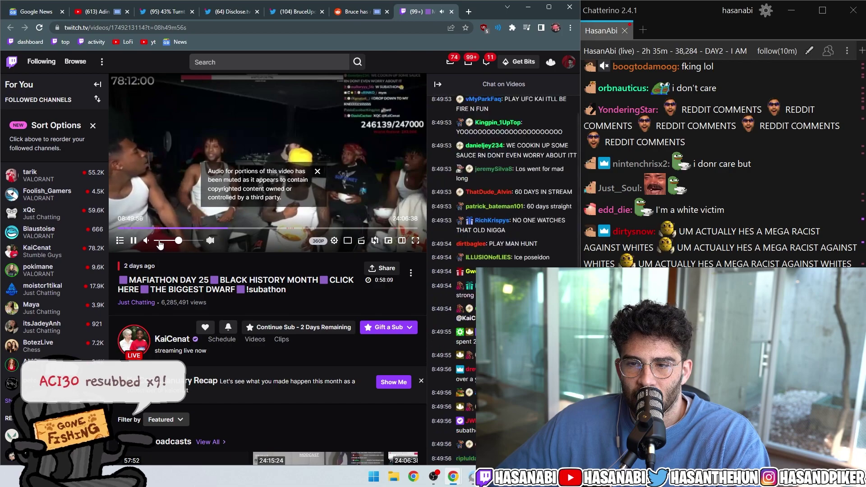
# Step: Adjust the player volume, hide the VOD chat and switch the player to theatre mode
pyautogui.moveTo(157, 241); pyautogui.dragTo(182, 242)
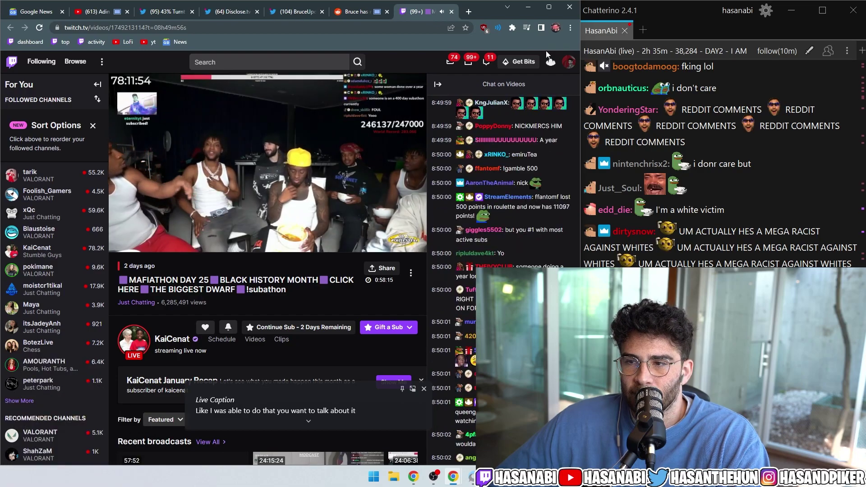
pyautogui.click(500, 30)
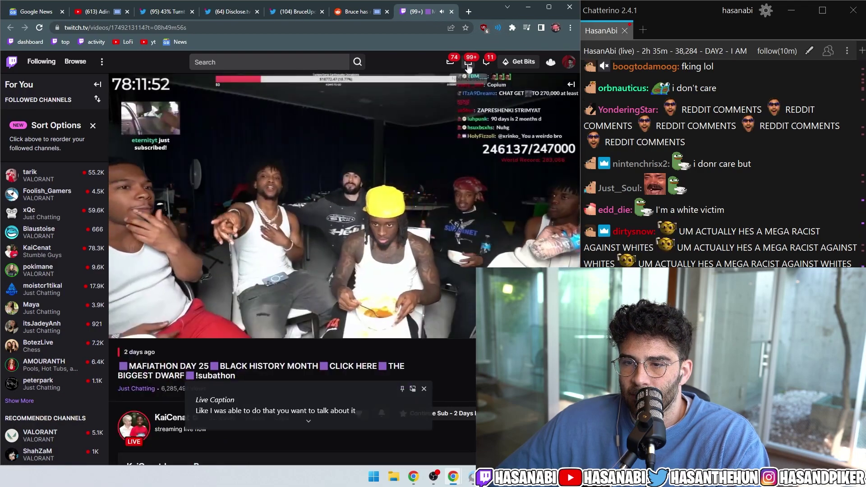
pyautogui.click(498, 29)
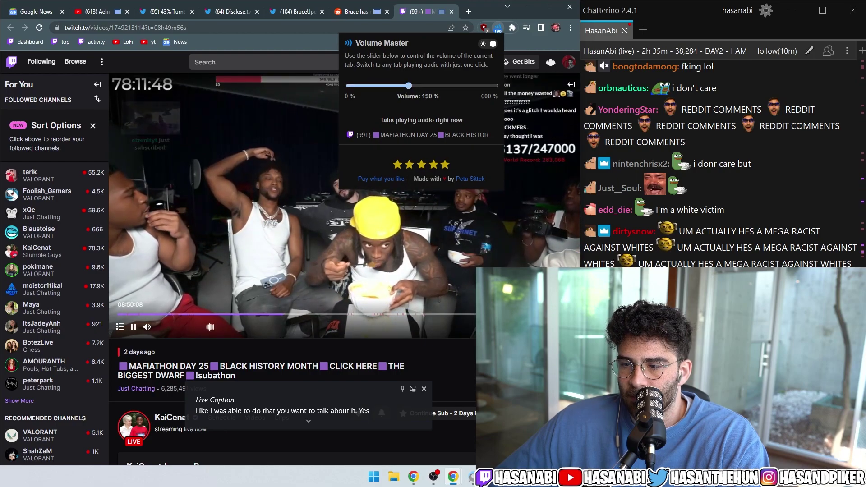
pyautogui.hotkey('alt', 't')
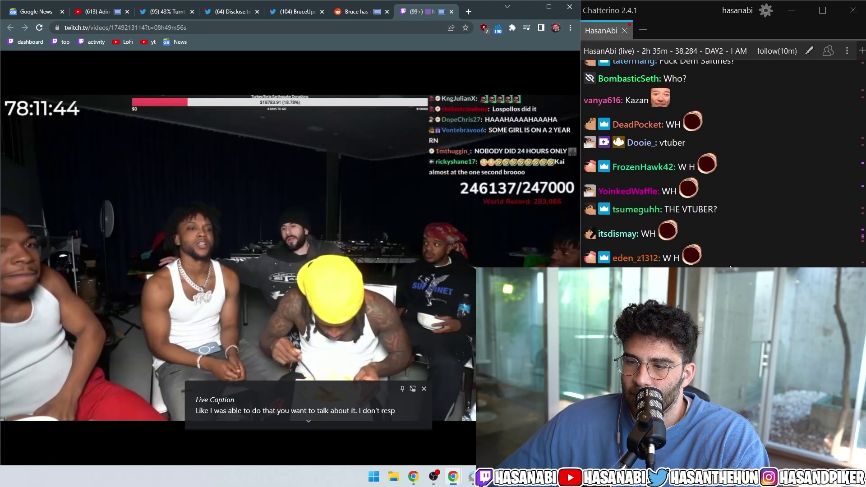
pyautogui.moveTo(237, 271)
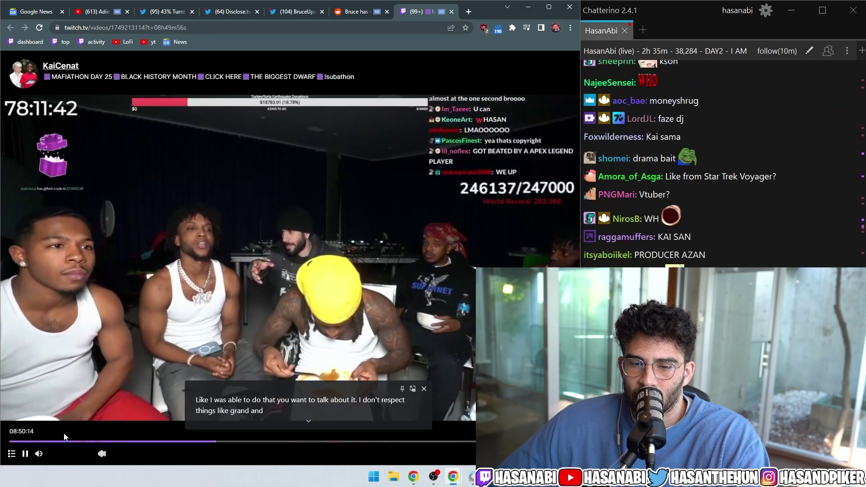
# Step: Boost the tab volume to about 460%, then pause the KaiCenat VOD
pyautogui.click(498, 28)
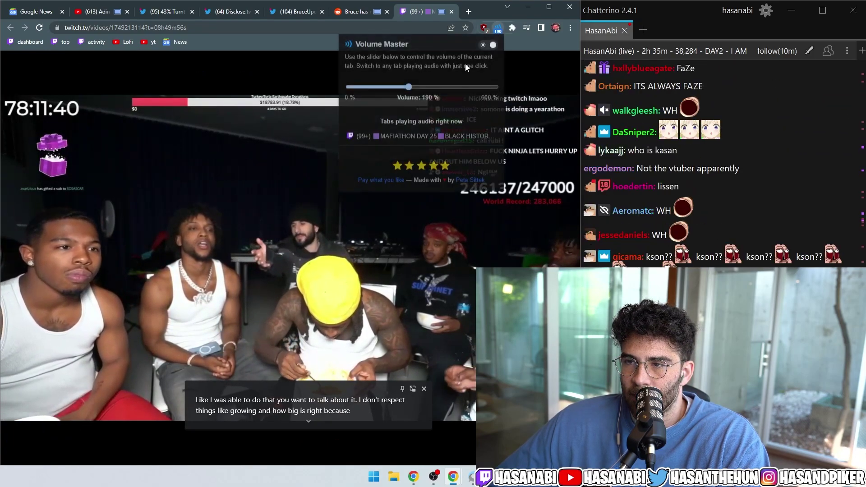
pyautogui.moveTo(428, 89); pyautogui.dragTo(466, 88)
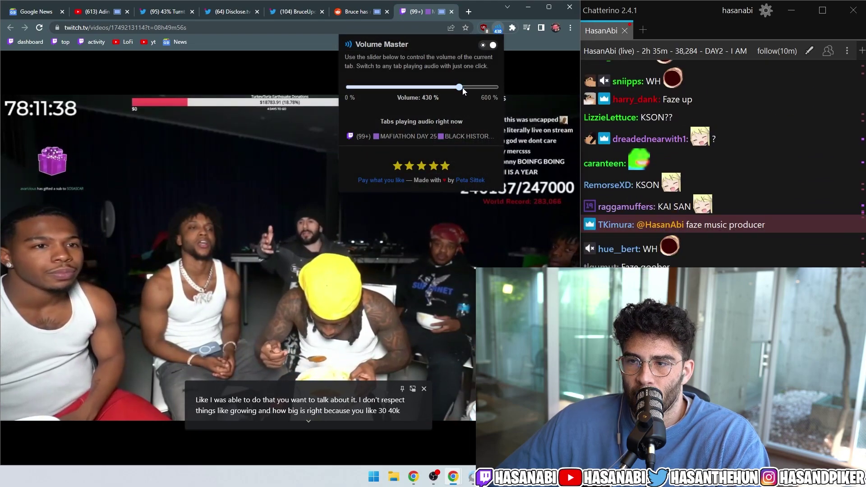
pyautogui.click(574, 259)
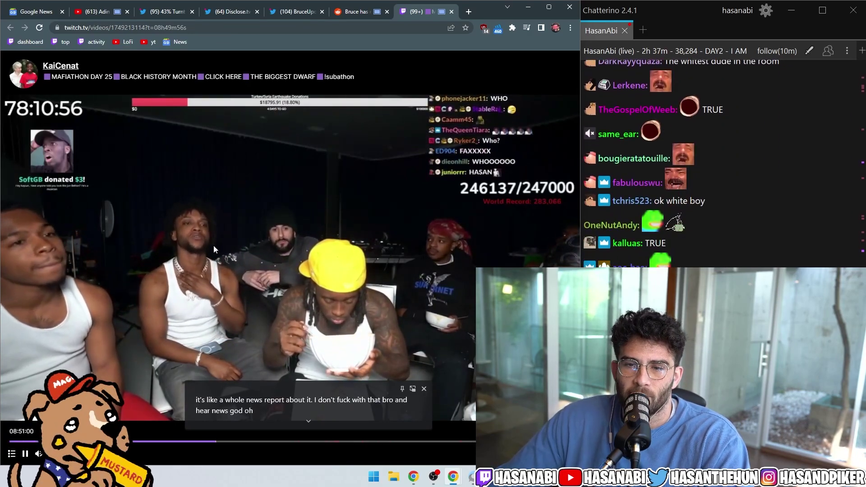
pyautogui.moveTo(237, 270)
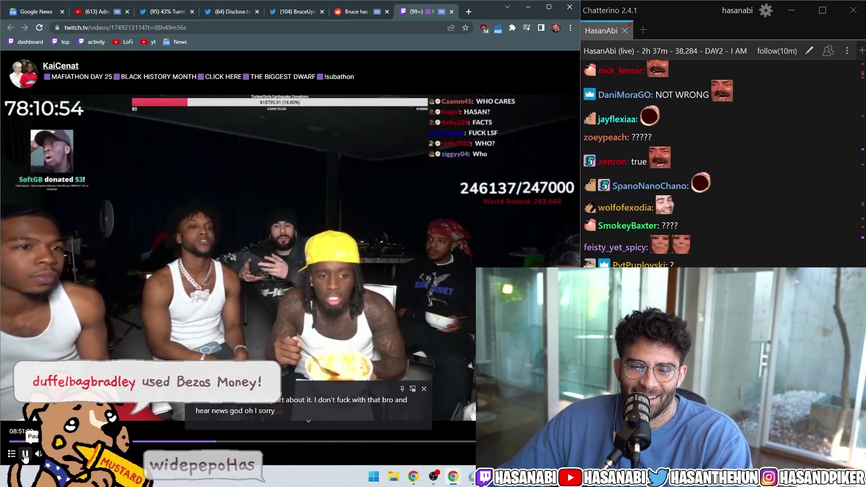
pyautogui.click(25, 455)
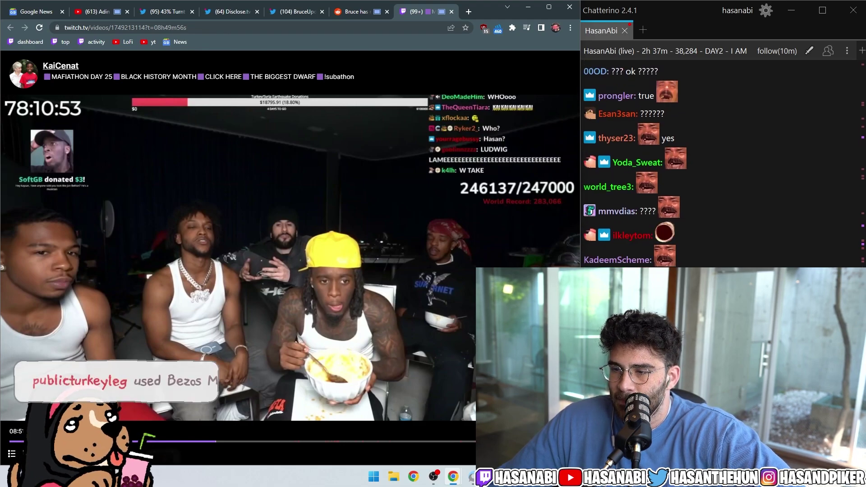
# Step: Resume the KaiCenat VOD with Space and pause it again at 8:51:28
pyautogui.press('space')
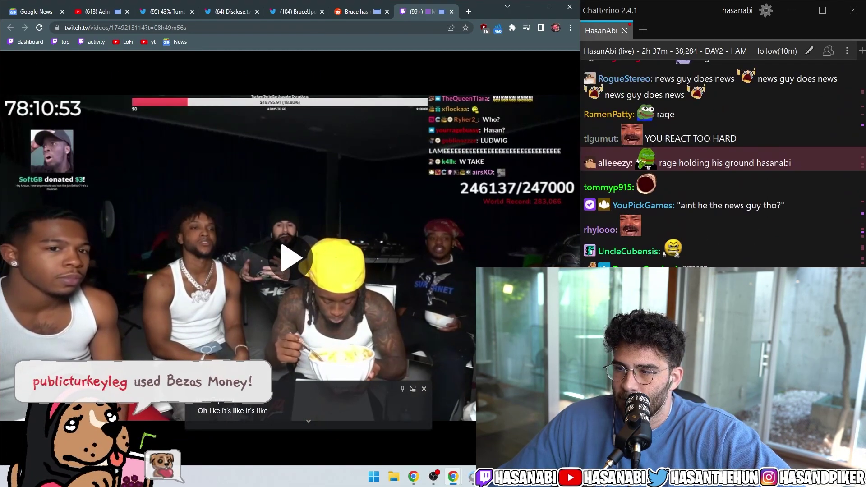
pyautogui.press('space')
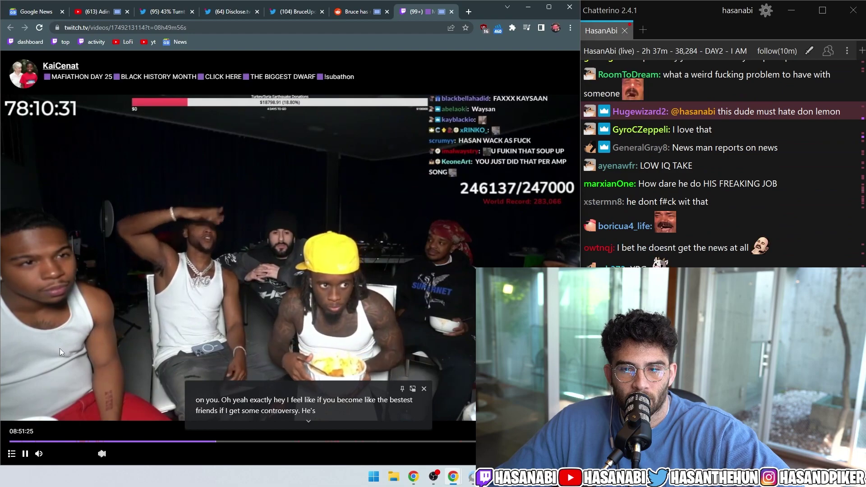
pyautogui.click(25, 454)
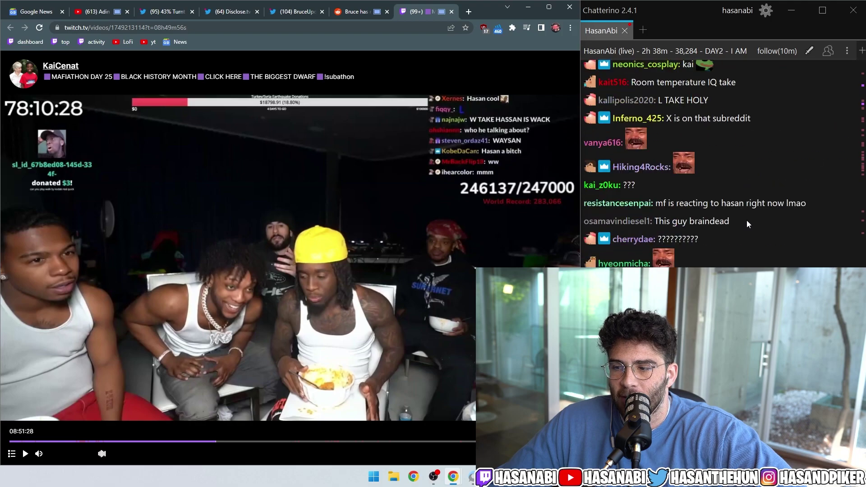
pyautogui.scroll(1, 751, 219)
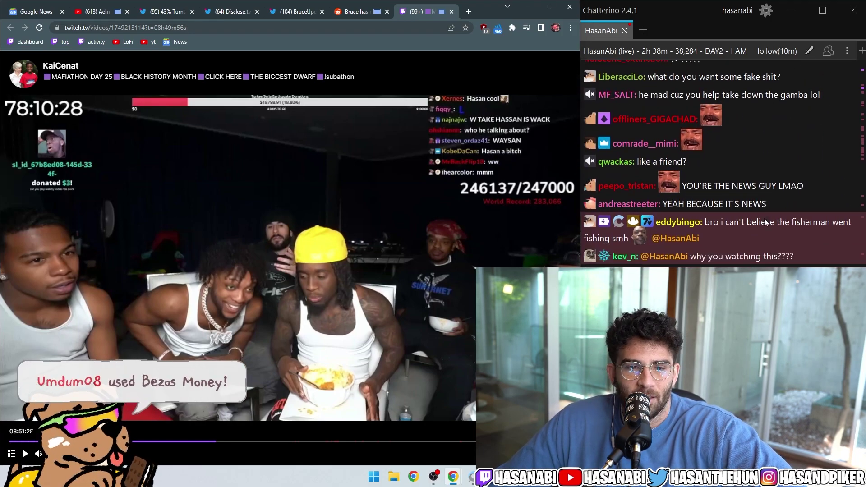
pyautogui.scroll(-3, 765, 219)
pyautogui.scroll(1, 766, 217)
pyautogui.scroll(-1, 766, 217)
pyautogui.scroll(-3, 768, 213)
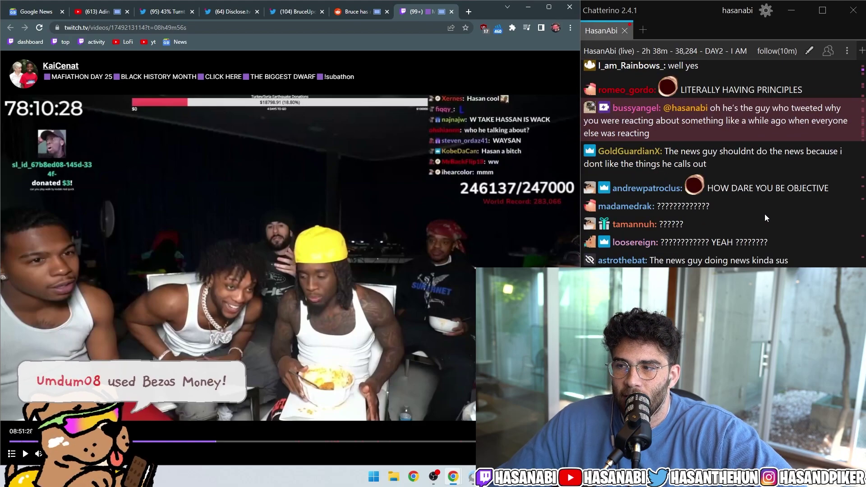
pyautogui.scroll(-3, 766, 205)
pyautogui.scroll(-3, 767, 205)
pyautogui.scroll(-3, 767, 203)
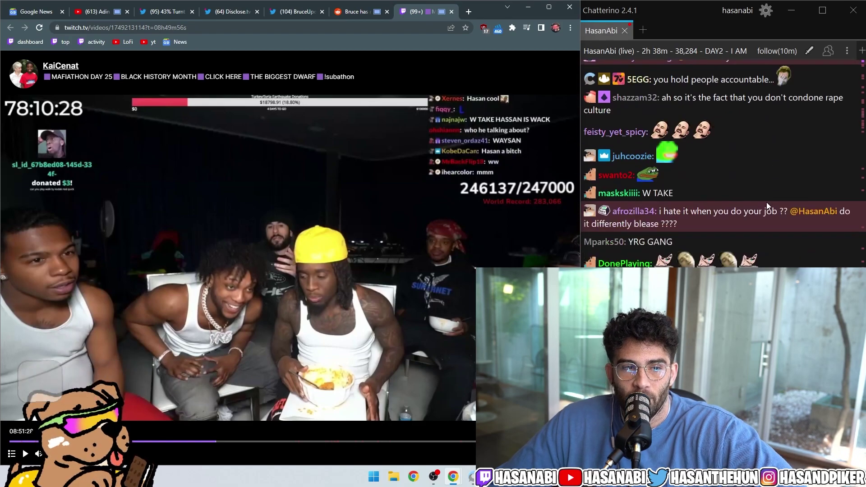
pyautogui.scroll(-2, 767, 203)
pyautogui.scroll(-3, 768, 203)
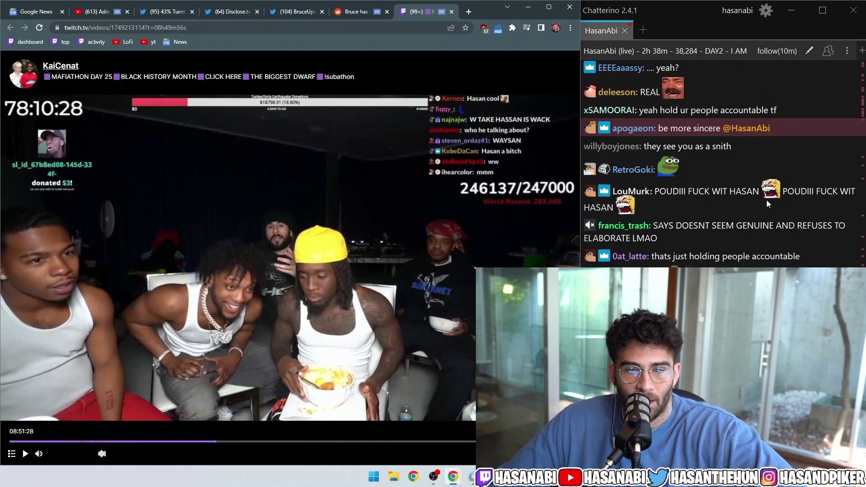
pyautogui.scroll(-3, 765, 205)
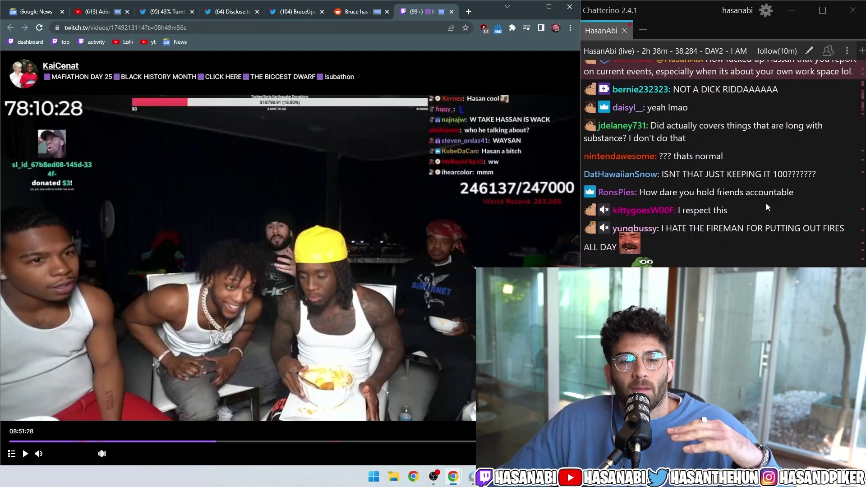
pyautogui.scroll(-3, 767, 203)
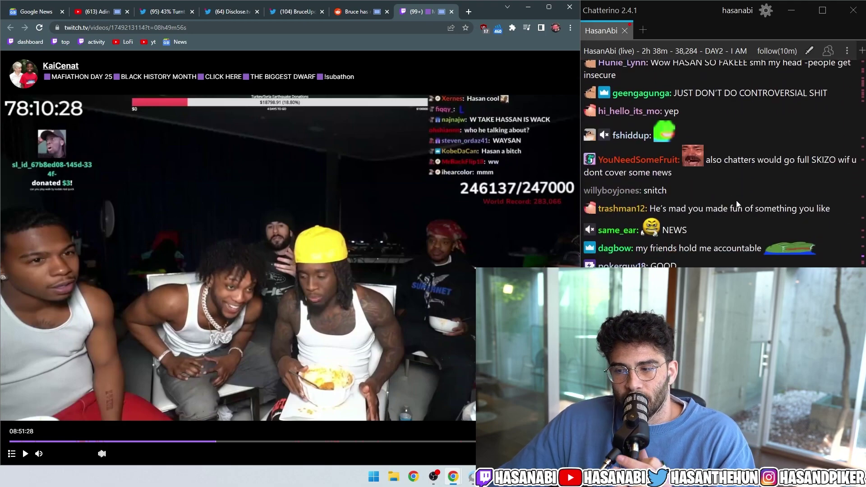
pyautogui.scroll(-3, 735, 231)
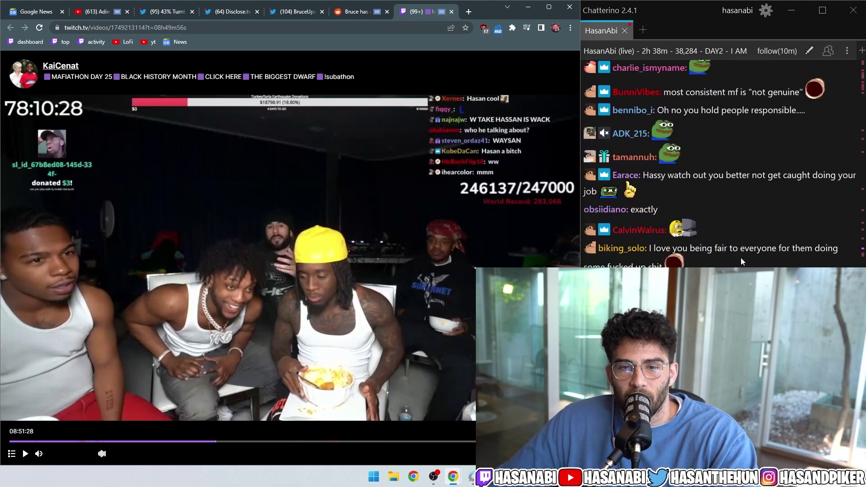
pyautogui.scroll(-3, 741, 258)
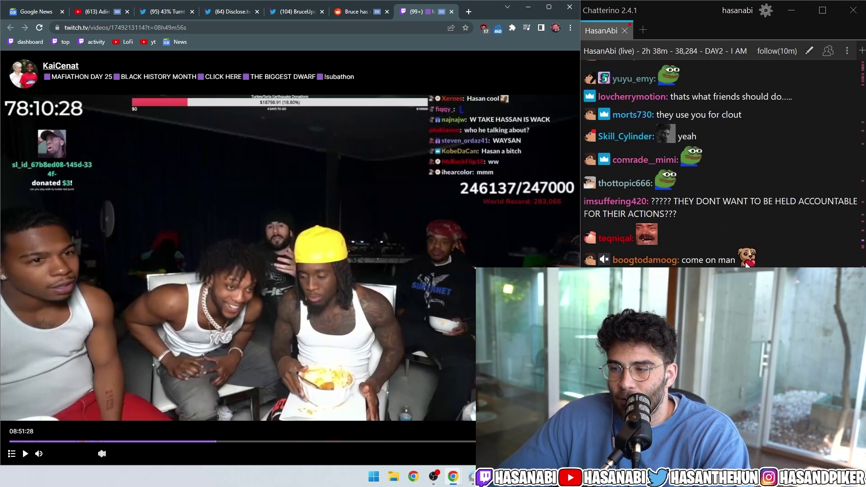
pyautogui.scroll(-3, 748, 263)
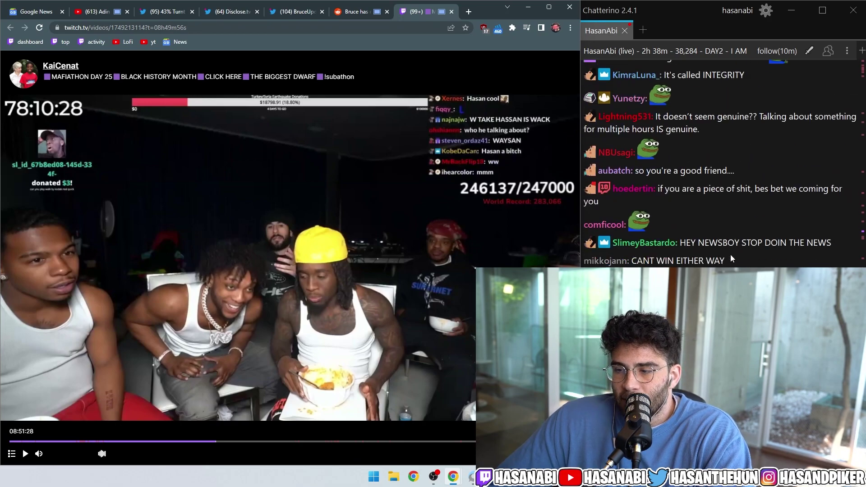
pyautogui.scroll(-3, 748, 262)
pyautogui.scroll(-3, 748, 263)
pyautogui.scroll(-3, 748, 263)
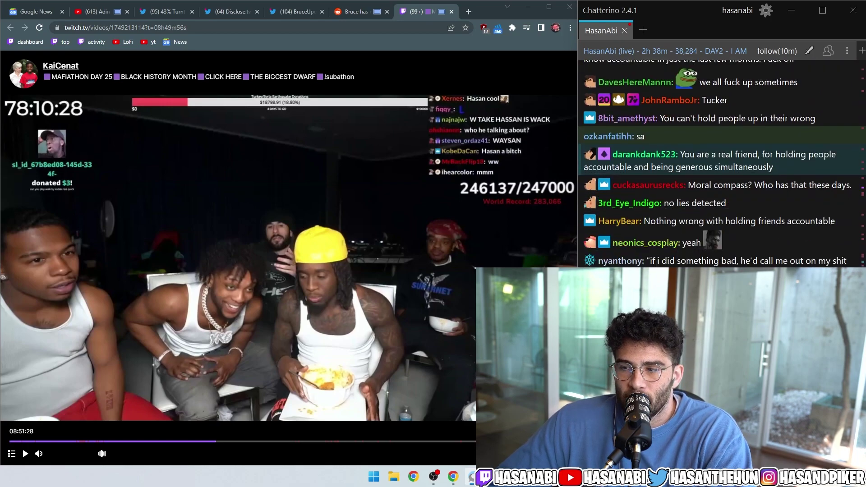
pyautogui.scroll(1, 718, 163)
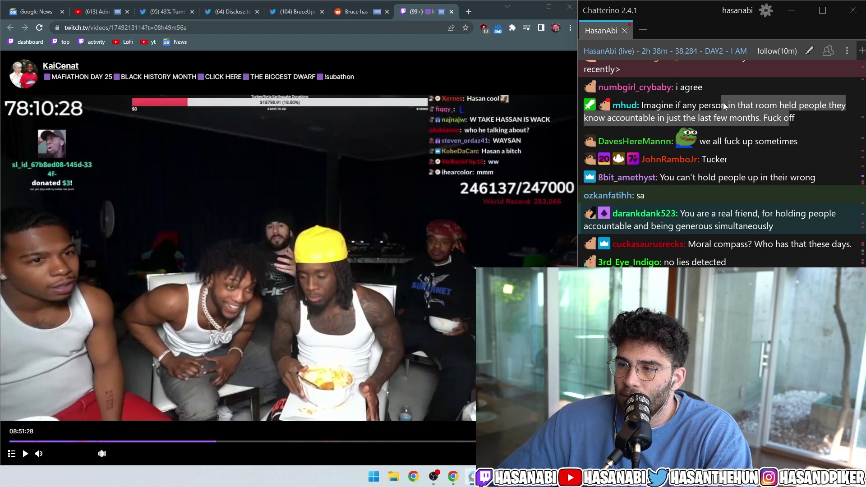
pyautogui.scroll(-3, 781, 183)
pyautogui.scroll(3, 781, 183)
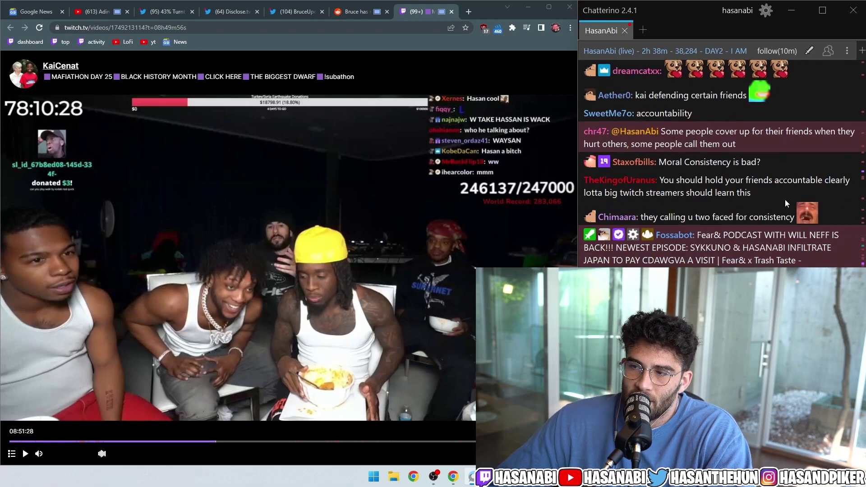
pyautogui.scroll(-3, 786, 200)
pyautogui.scroll(-2, 781, 227)
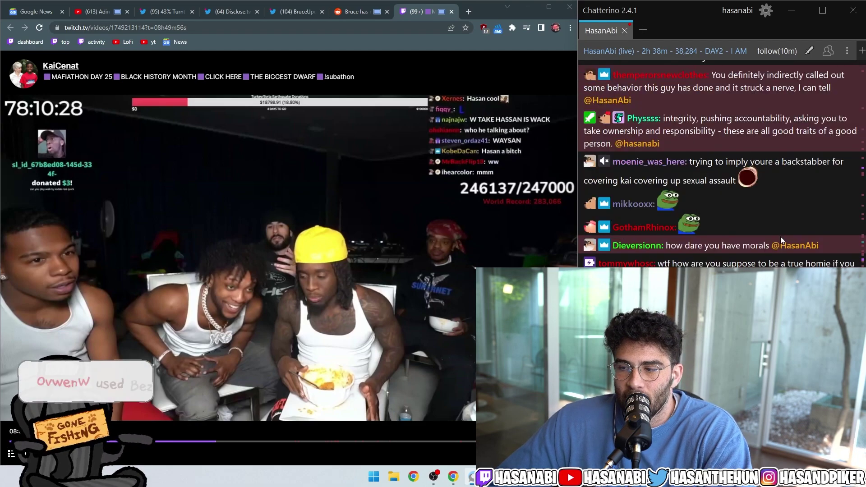
pyautogui.scroll(-2, 778, 243)
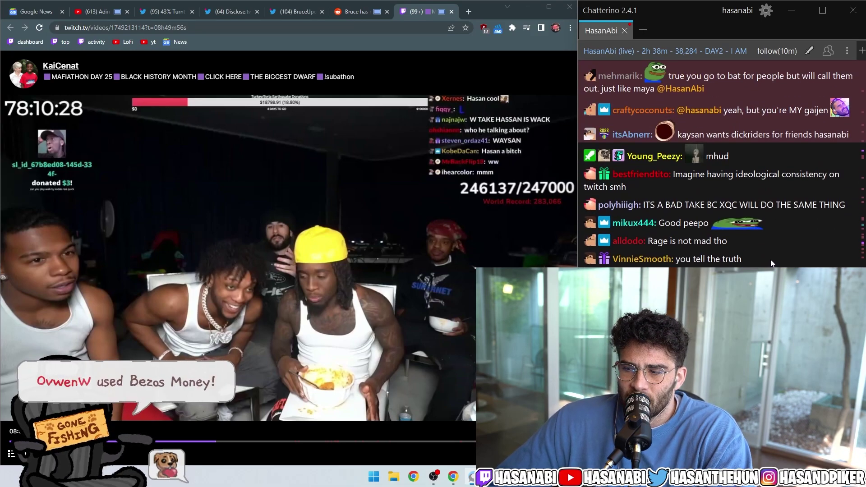
pyautogui.scroll(-3, 771, 259)
pyautogui.scroll(-3, 772, 255)
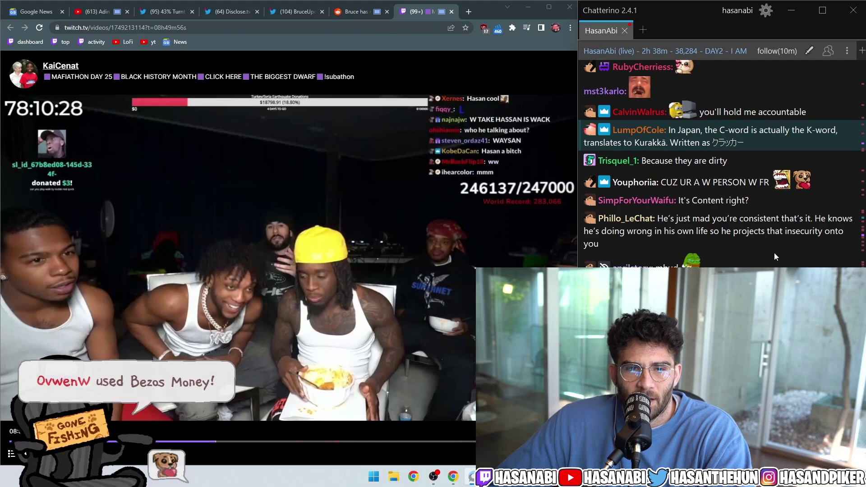
pyautogui.scroll(-3, 775, 253)
pyautogui.scroll(-3, 775, 253)
pyautogui.scroll(2, 774, 253)
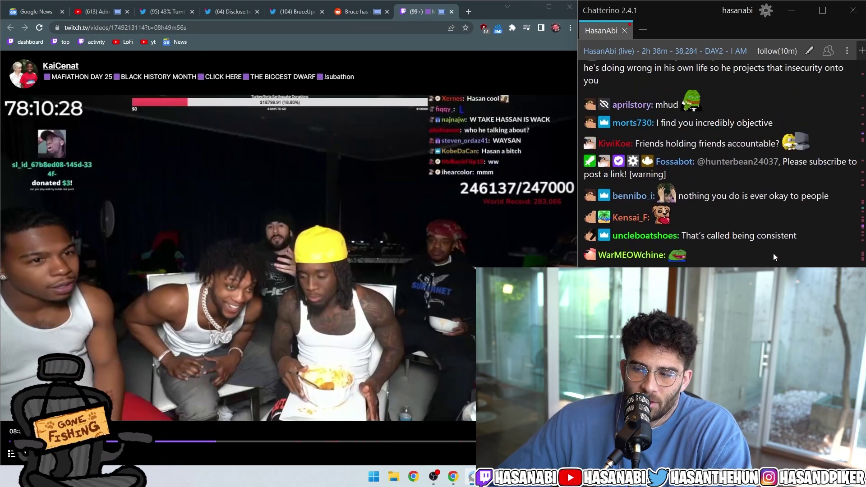
pyautogui.scroll(-3, 774, 254)
pyautogui.scroll(-3, 773, 253)
pyautogui.scroll(-3, 774, 253)
pyautogui.scroll(-3, 774, 254)
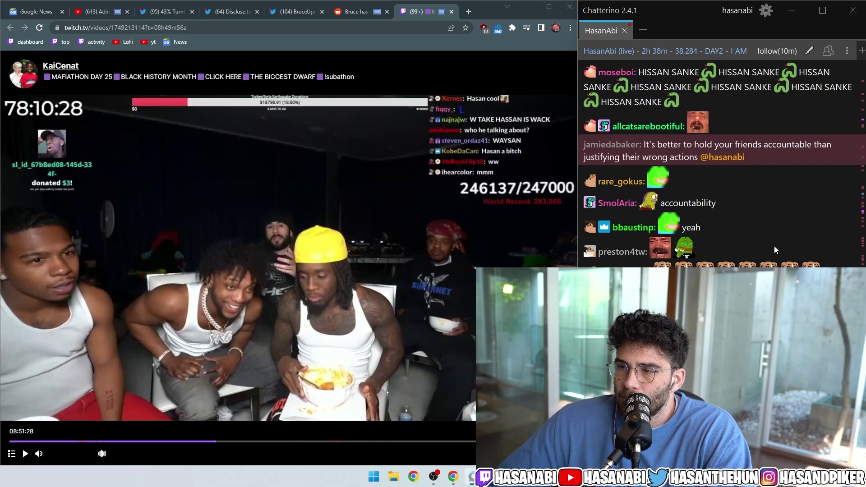
pyautogui.scroll(-3, 775, 246)
pyautogui.scroll(-3, 775, 246)
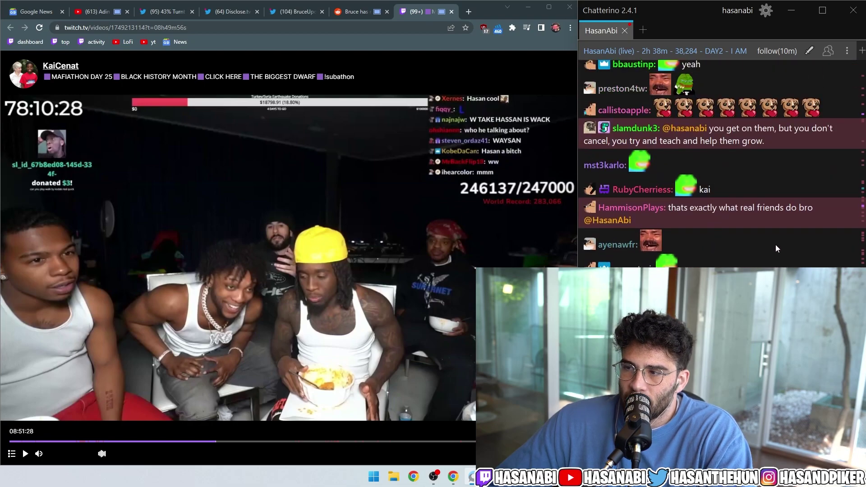
pyautogui.scroll(-3, 776, 245)
pyautogui.scroll(-3, 775, 244)
pyautogui.scroll(-3, 775, 244)
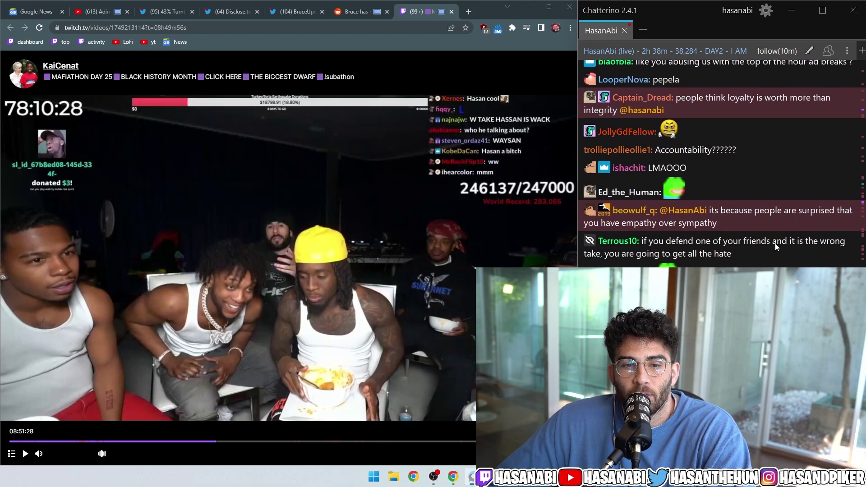
pyautogui.scroll(-3, 776, 245)
pyautogui.scroll(-3, 776, 242)
pyautogui.scroll(-3, 772, 240)
pyautogui.scroll(-3, 775, 240)
pyautogui.scroll(-3, 775, 240)
pyautogui.scroll(-3, 774, 240)
pyautogui.scroll(-3, 775, 241)
pyautogui.scroll(-3, 775, 241)
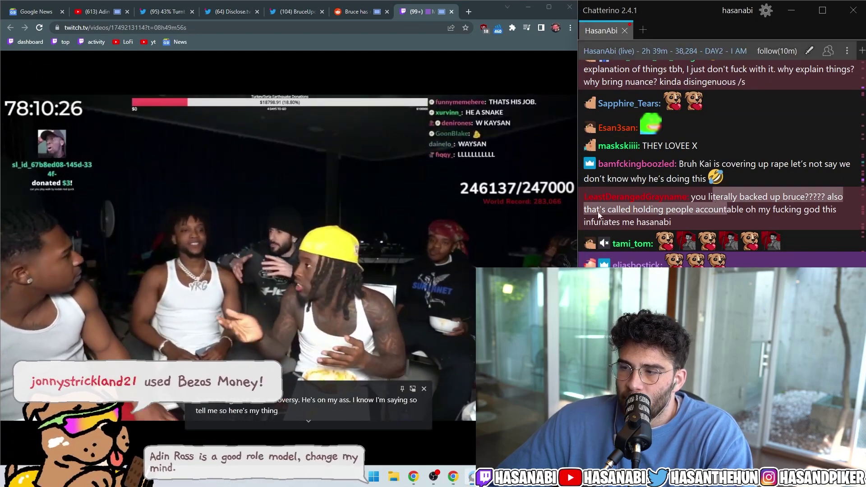
# Step: Pause the VOD at 8:51:32 and select Chatterino's message about backing up Bruce
pyautogui.click(25, 454)
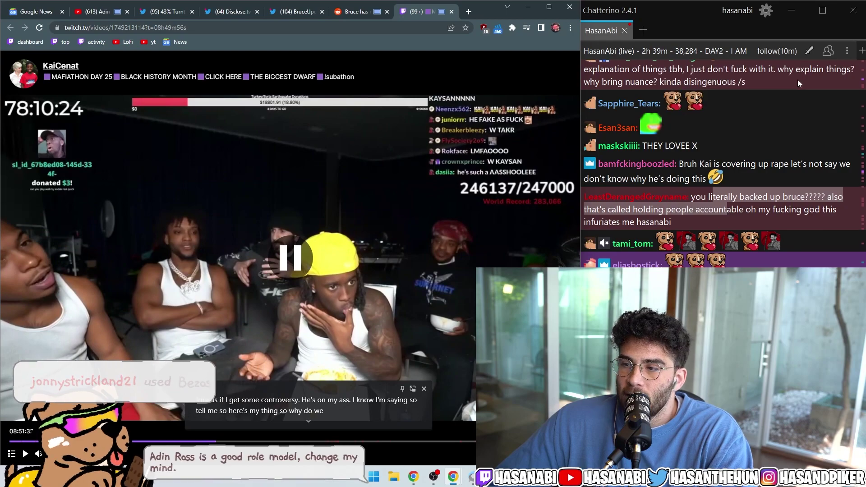
pyautogui.moveTo(757, 212); pyautogui.dragTo(708, 195)
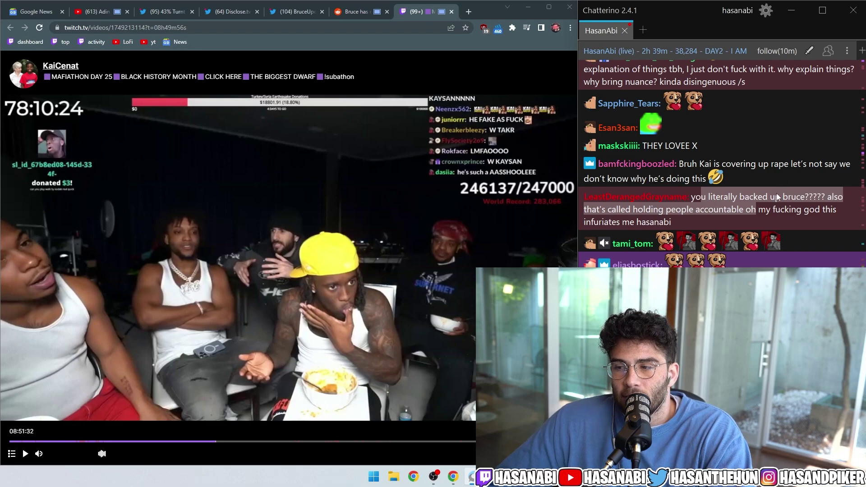
pyautogui.scroll(-3, 776, 194)
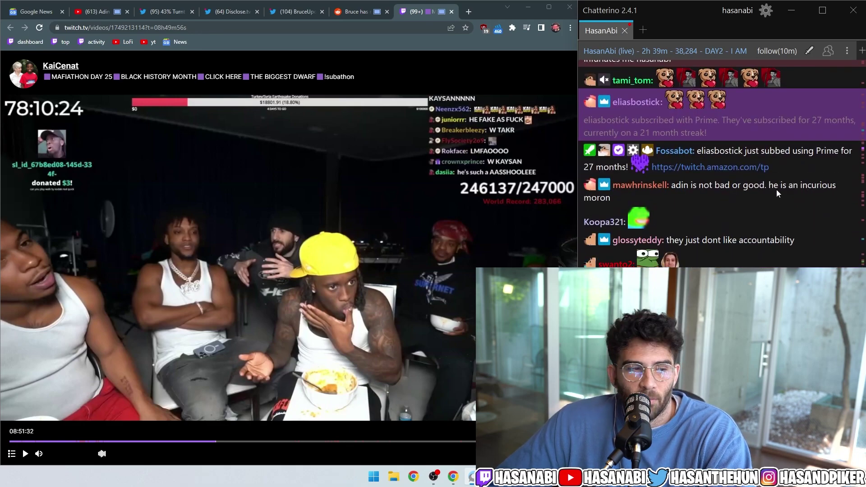
pyautogui.scroll(-3, 776, 190)
pyautogui.scroll(-3, 777, 182)
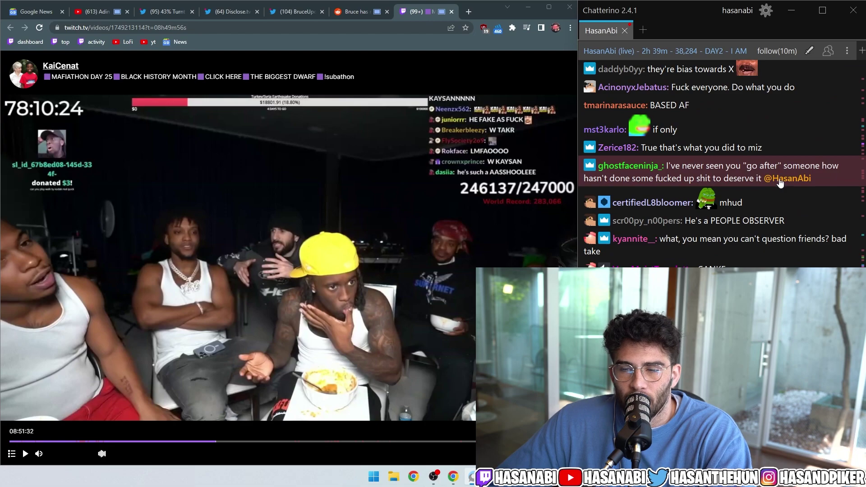
pyautogui.scroll(-3, 779, 178)
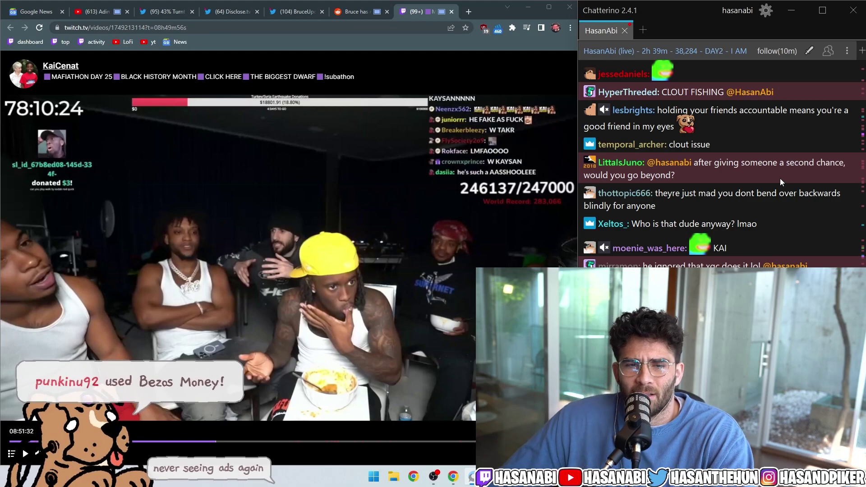
pyautogui.scroll(-5, 780, 178)
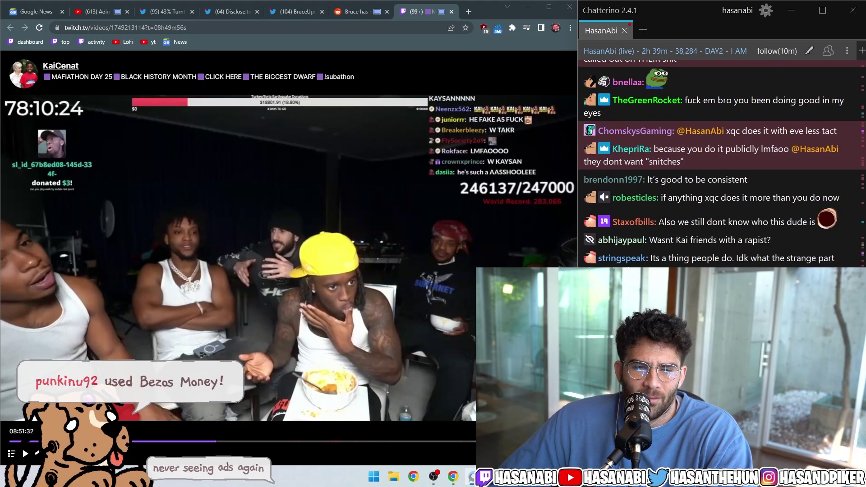
pyautogui.scroll(-5, 781, 178)
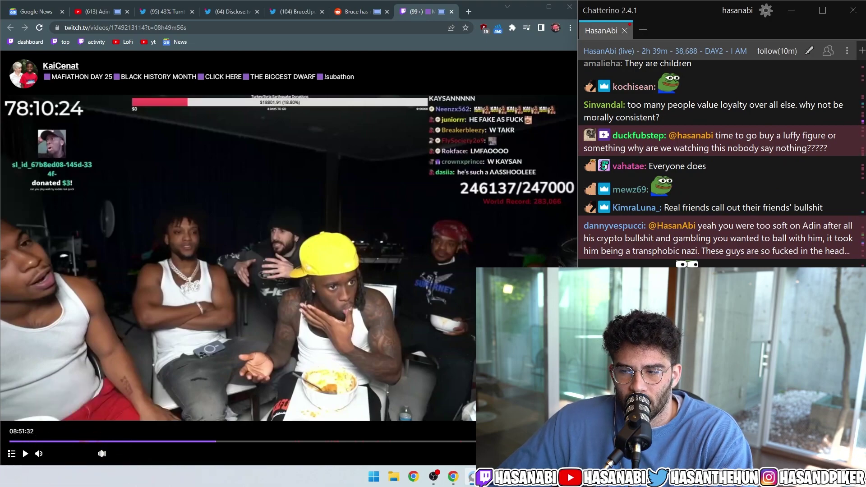
pyautogui.scroll(-5, 780, 178)
pyautogui.scroll(-5, 780, 178)
pyautogui.scroll(-5, 781, 178)
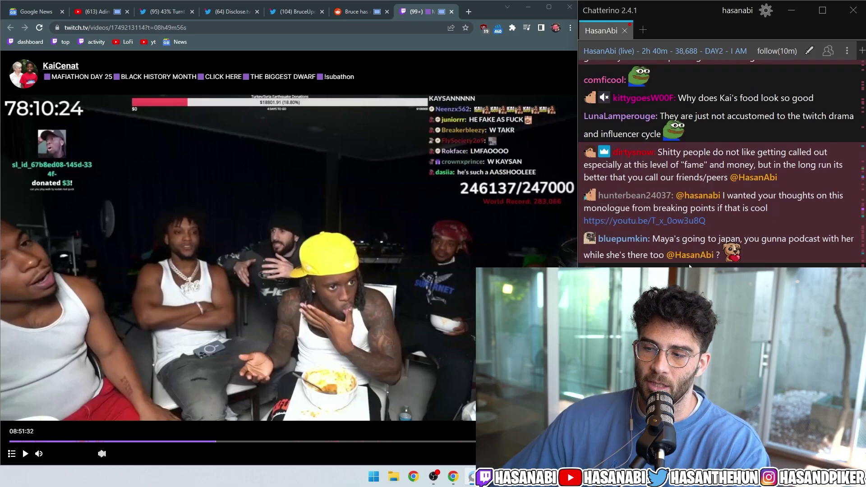
pyautogui.scroll(2, 695, 260)
pyautogui.scroll(-2, 697, 251)
pyautogui.scroll(-2, 704, 252)
pyautogui.scroll(-2, 704, 252)
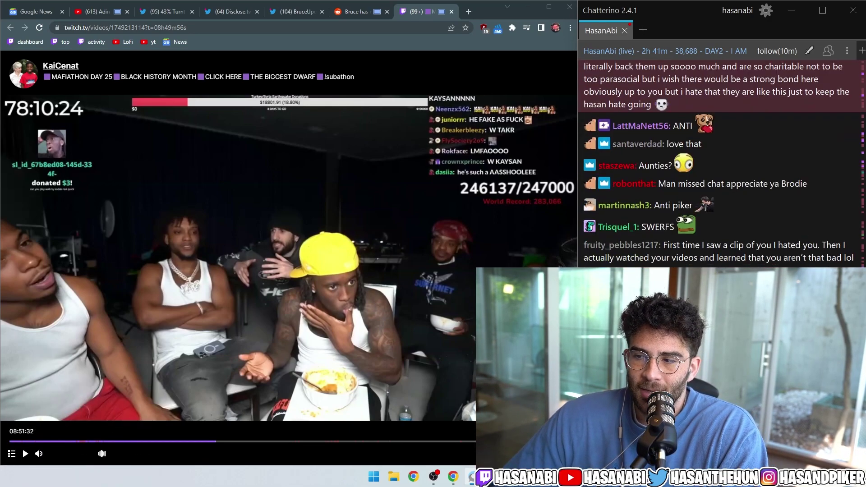
pyautogui.scroll(2, 722, 163)
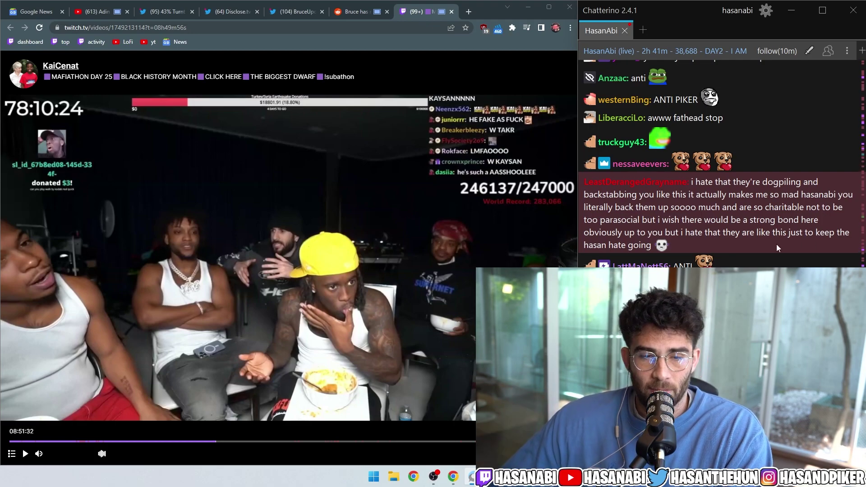
pyautogui.scroll(-3, 777, 244)
pyautogui.scroll(-3, 777, 242)
pyautogui.scroll(-3, 778, 240)
pyautogui.scroll(-3, 778, 241)
pyautogui.scroll(-2, 777, 242)
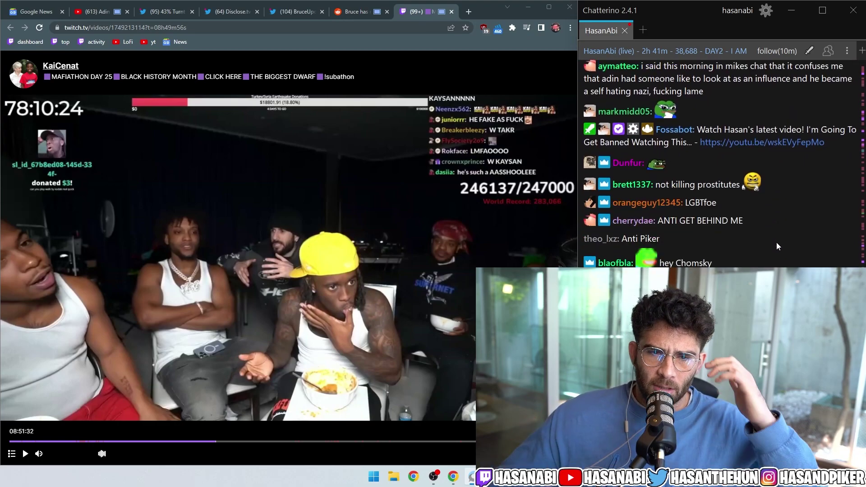
pyautogui.scroll(3, 776, 243)
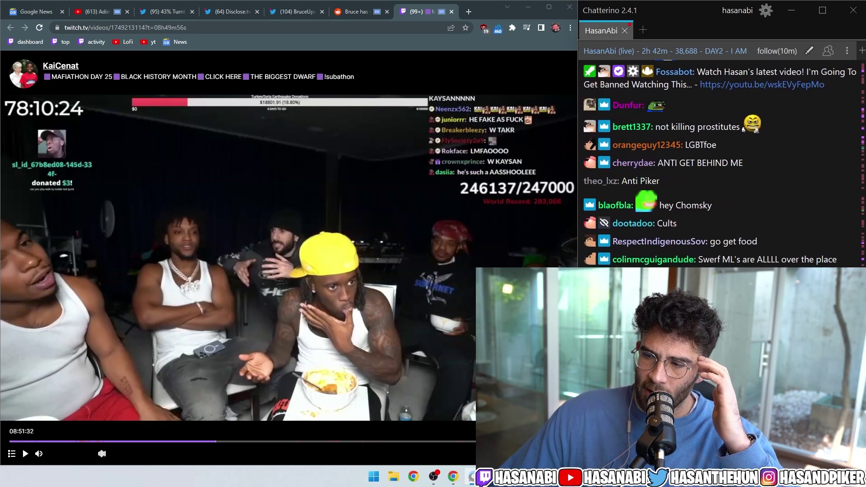
pyautogui.scroll(-3, 777, 243)
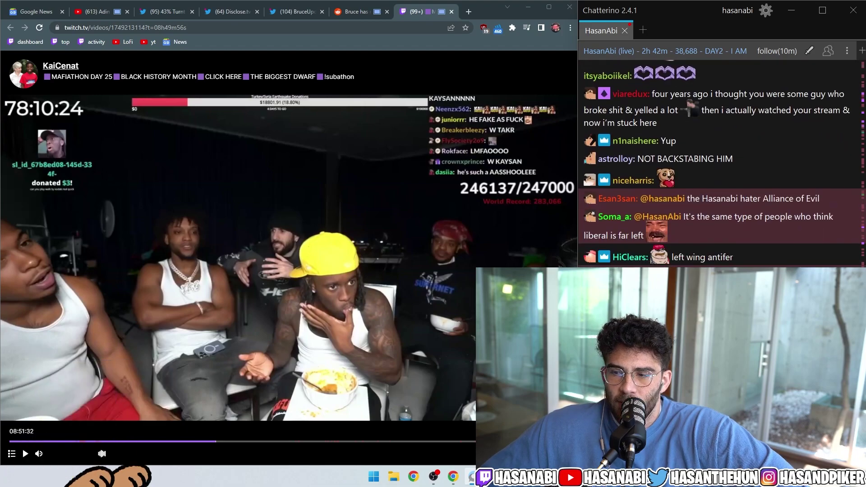
pyautogui.scroll(2, 746, 223)
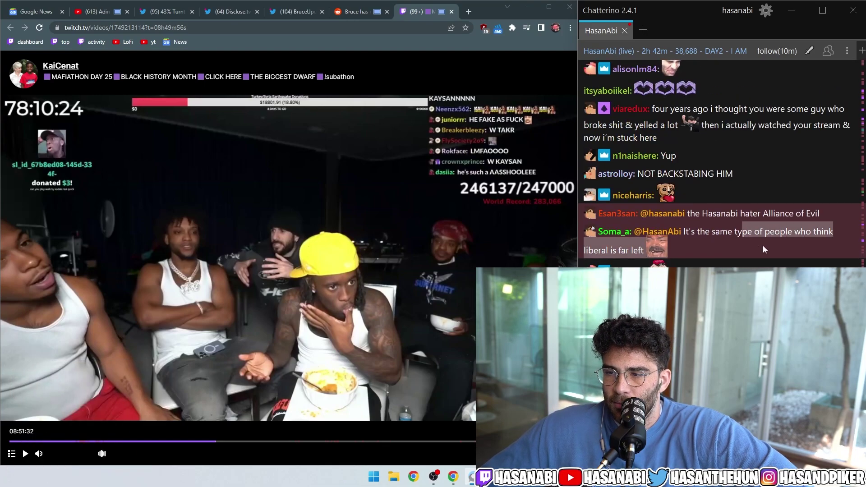
pyautogui.scroll(-3, 764, 251)
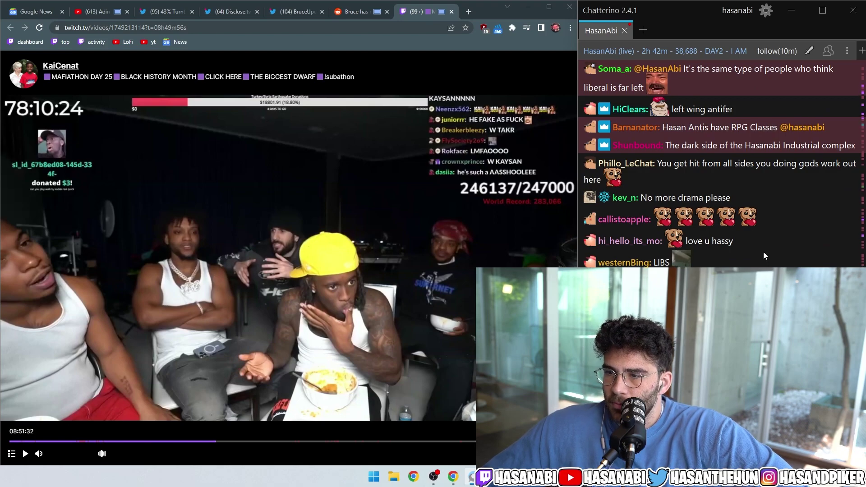
pyautogui.scroll(-3, 764, 251)
pyautogui.scroll(2, 754, 260)
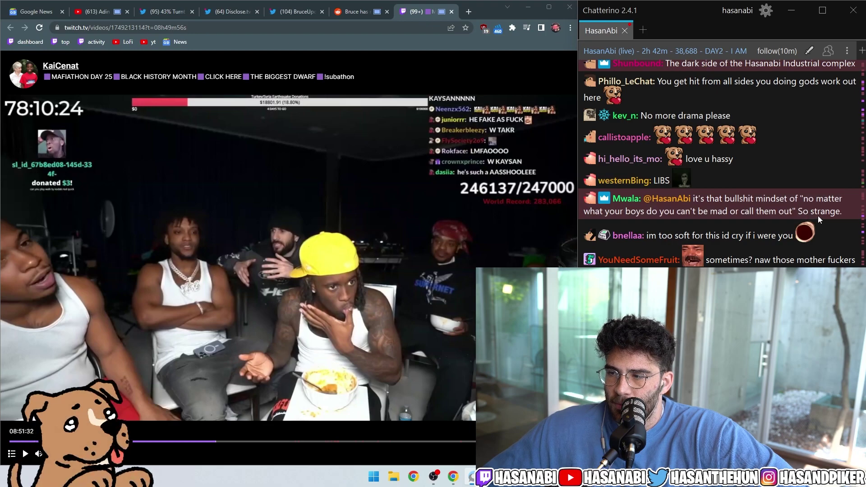
pyautogui.scroll(-5, 819, 216)
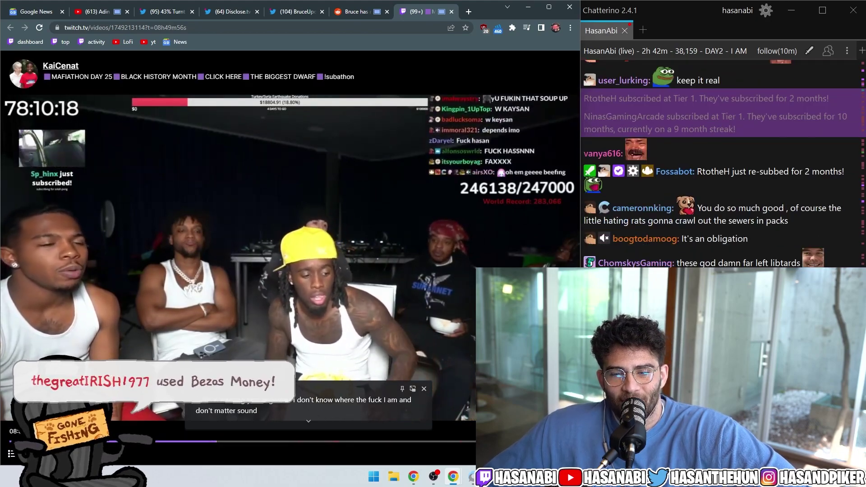
# Step: Briefly pause the KaiCenat VOD, then resume playback with captions showing
pyautogui.click(340, 313)
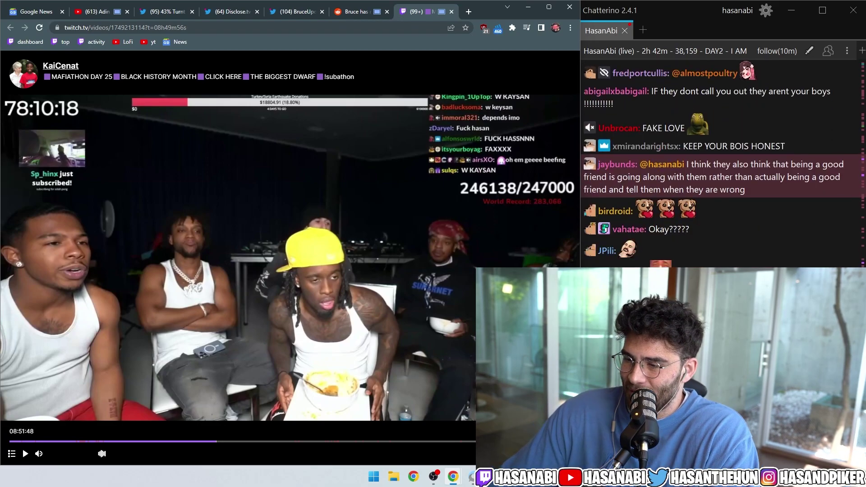
pyautogui.press('space')
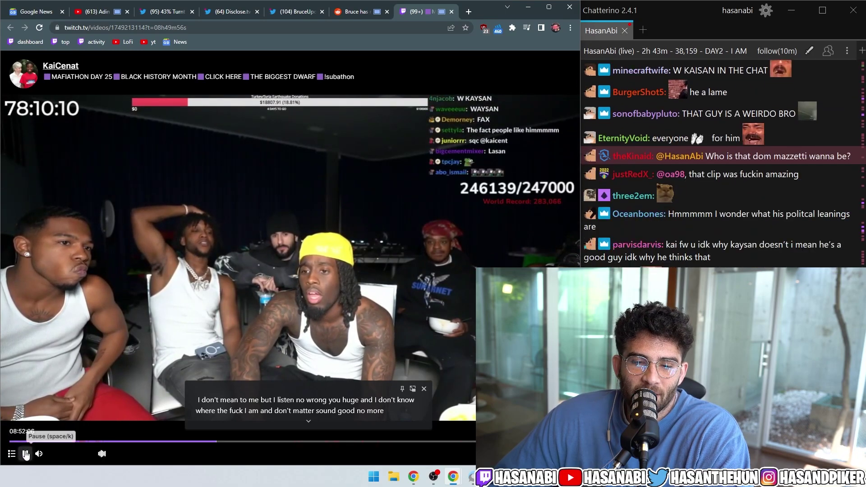
# Step: Pause the KaiCenat VOD at 8:52:07 to comment on it
pyautogui.click(25, 453)
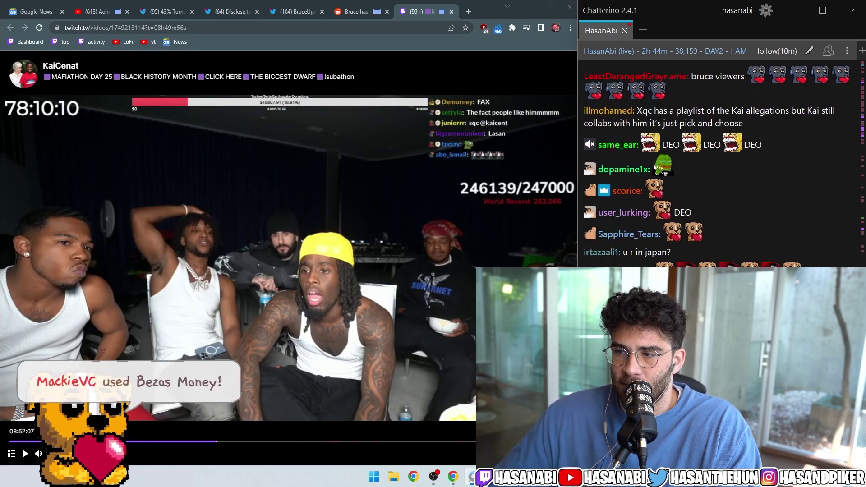
pyautogui.scroll(1, 717, 169)
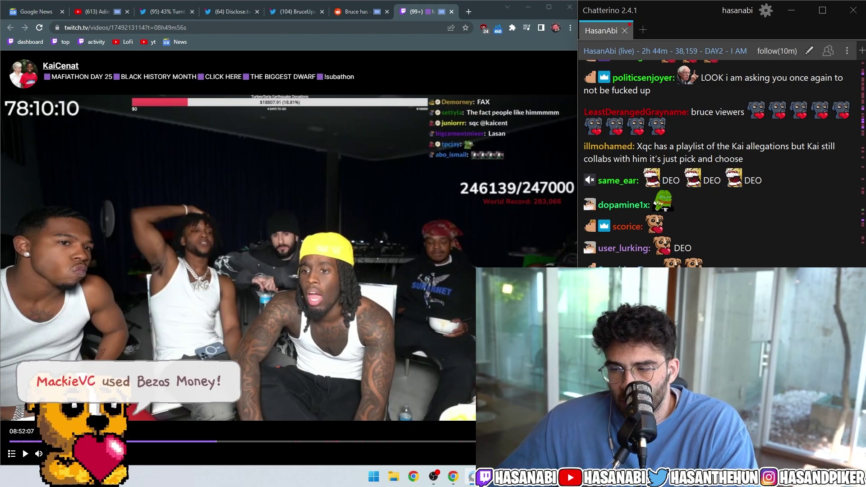
pyautogui.scroll(-2, 718, 170)
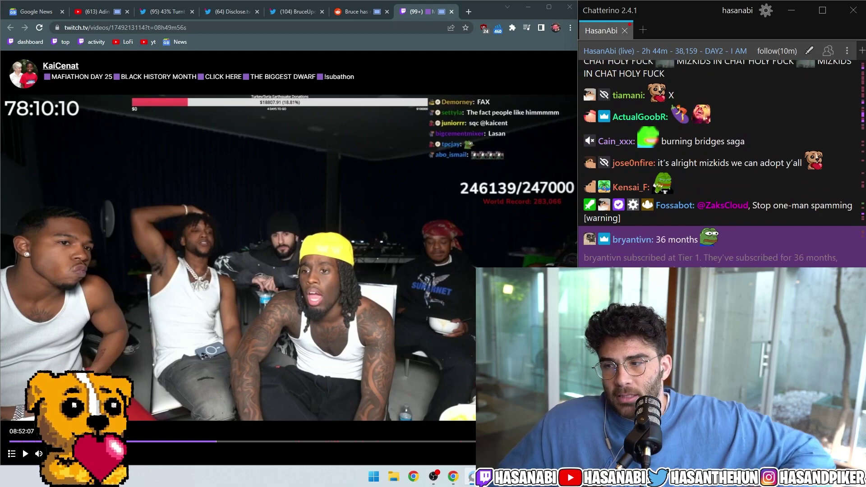
pyautogui.scroll(3, 718, 169)
pyautogui.scroll(-5, 717, 169)
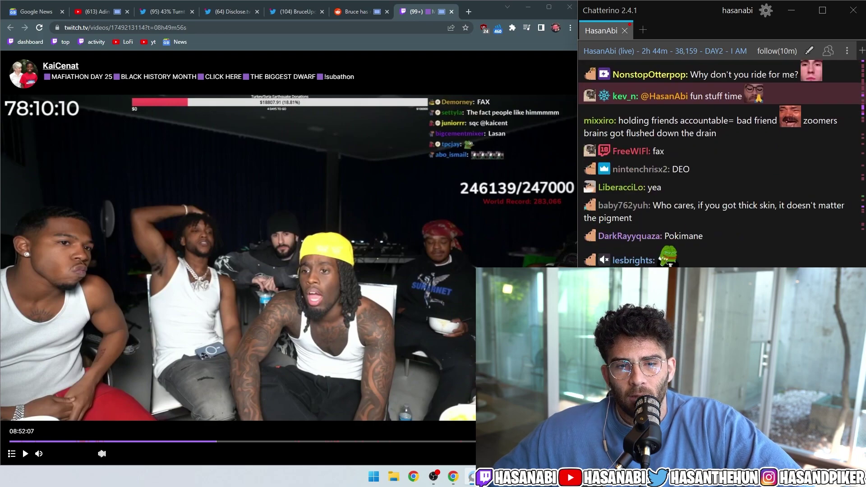
pyautogui.scroll(3, 718, 170)
pyautogui.scroll(-5, 718, 169)
pyautogui.scroll(1, 718, 170)
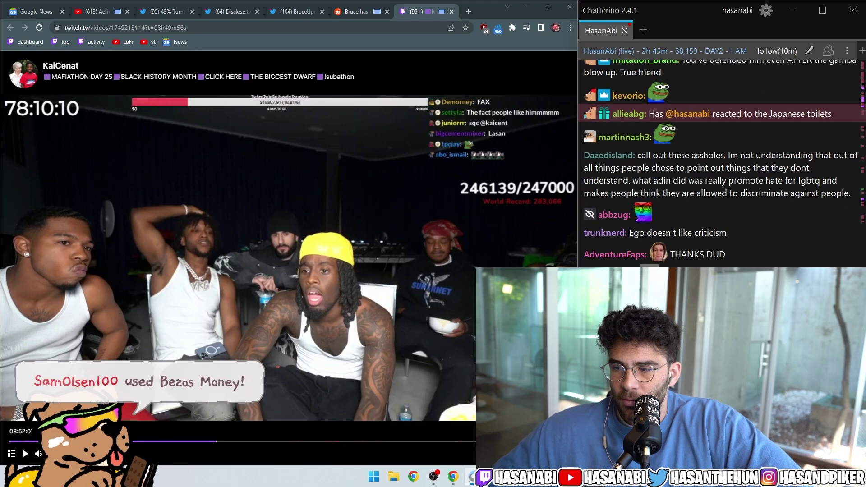
pyautogui.moveTo(767, 178); pyautogui.dragTo(782, 189)
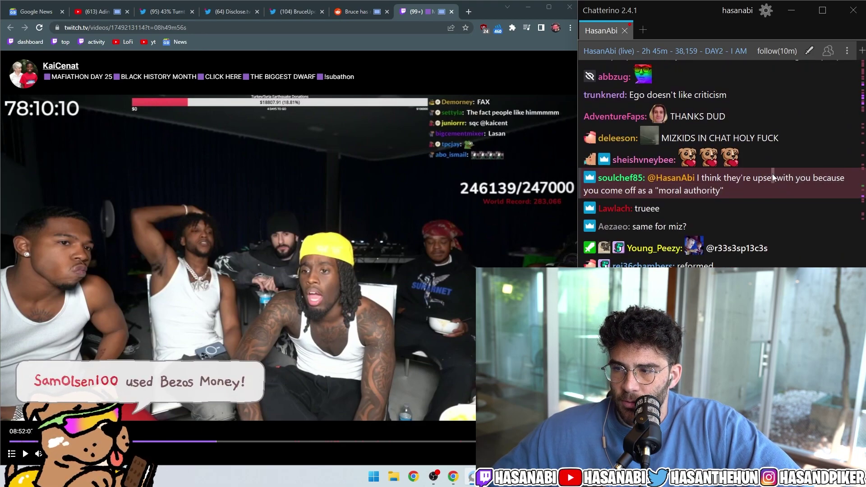
pyautogui.scroll(-3, 773, 174)
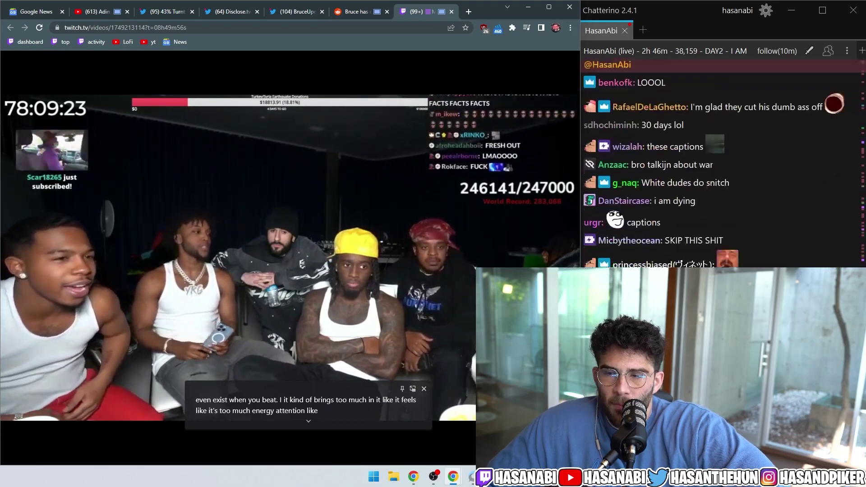
pyautogui.scroll(3, 718, 162)
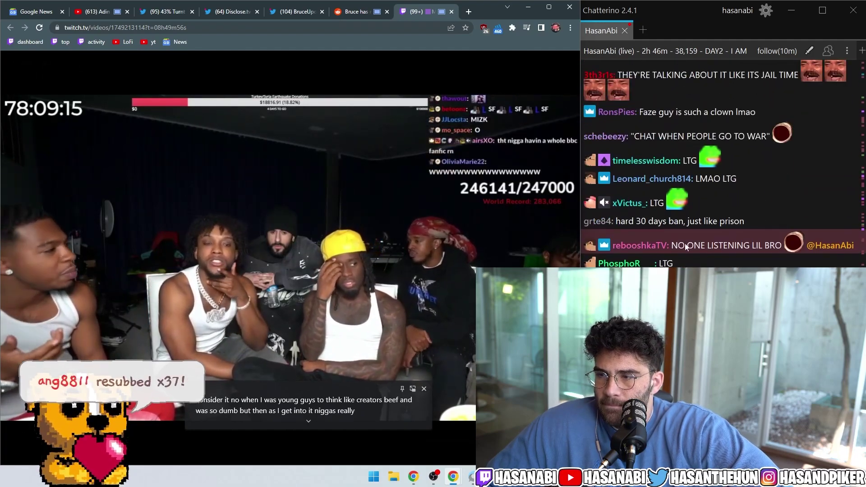
pyautogui.moveTo(25, 454)
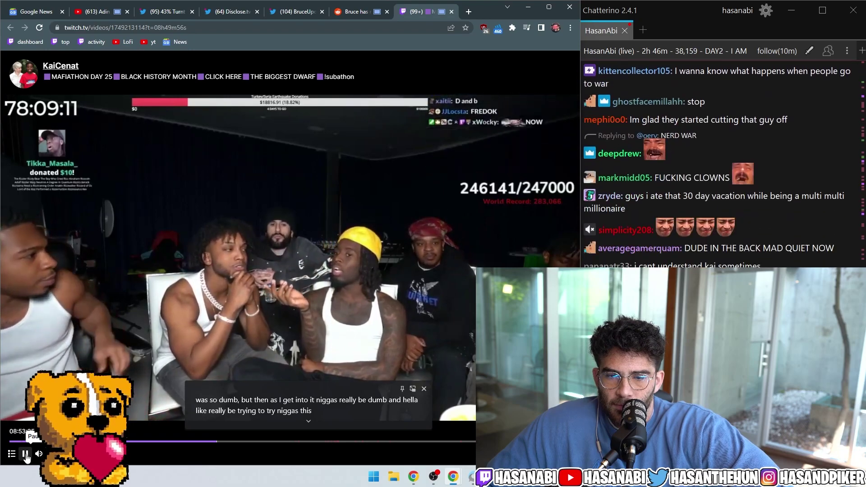
# Step: Pause the Kai Cenat VOD at 8:53:37
pyautogui.click(25, 454)
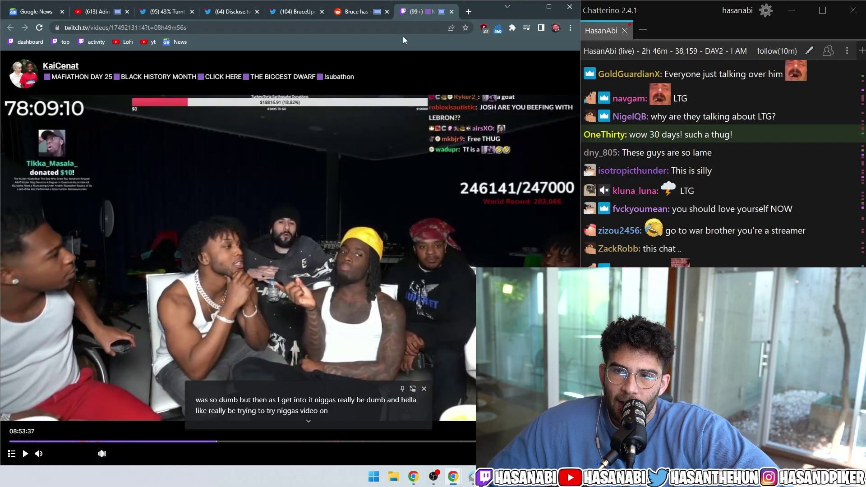
# Step: Go from the 'Bruce has no regrets' post to the r/LivestreamFail front page
pyautogui.click(361, 11)
pyautogui.scroll(3, 252, 141)
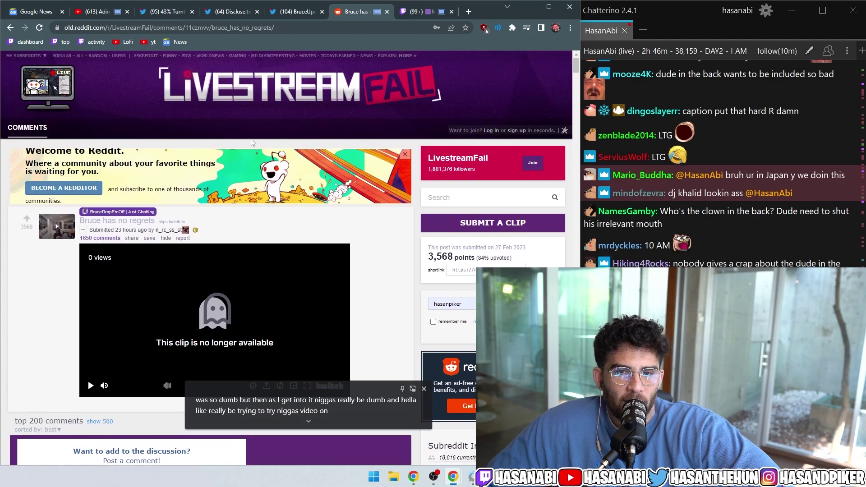
pyautogui.click(251, 109)
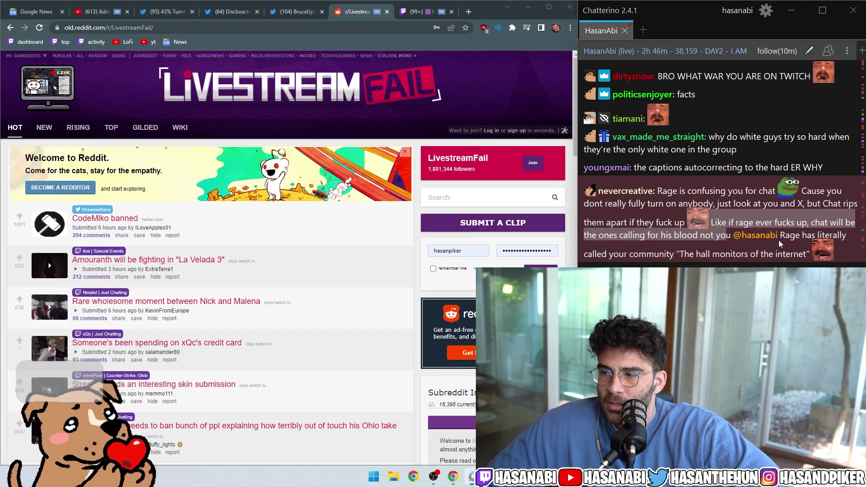
pyautogui.moveTo(781, 244); pyautogui.dragTo(787, 251)
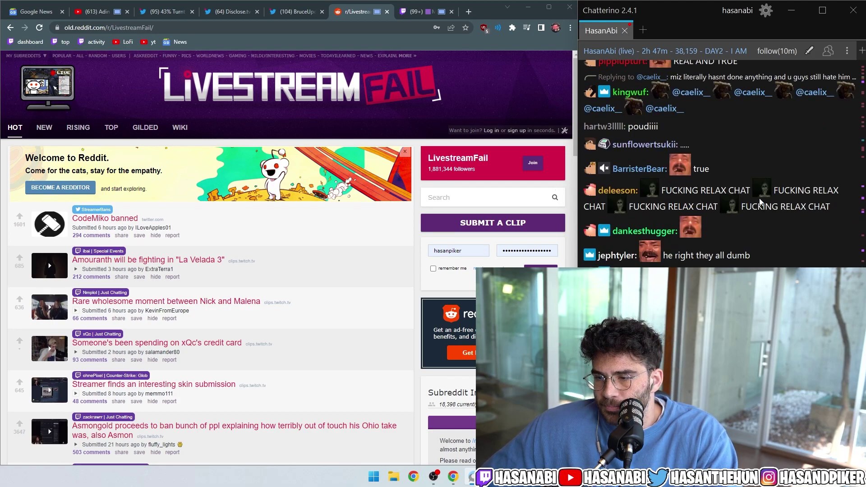
pyautogui.moveTo(666, 204); pyautogui.dragTo(753, 192)
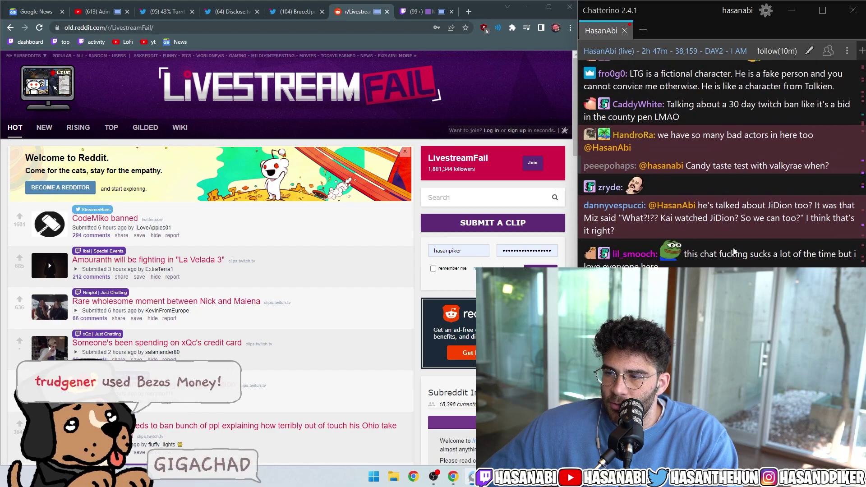
pyautogui.moveTo(702, 205)
pyautogui.mouseDown()
pyautogui.moveTo(752, 229)
pyautogui.moveTo(698, 207)
pyautogui.mouseUp()
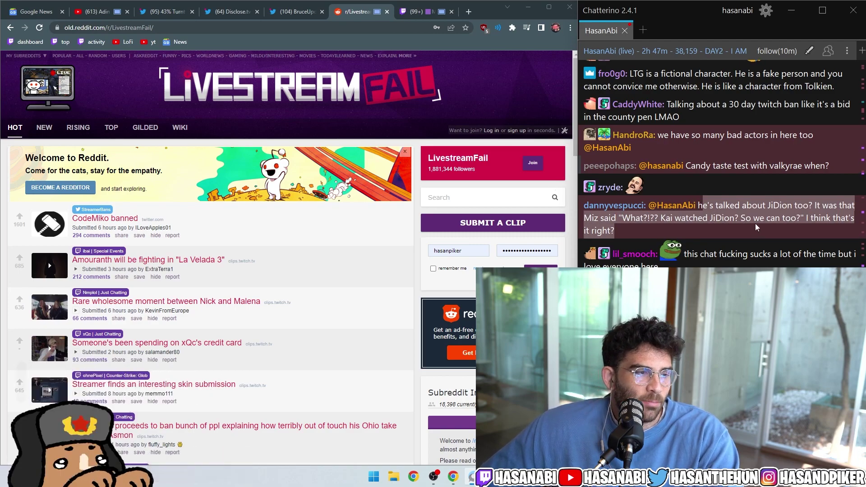
pyautogui.scroll(-5, 747, 228)
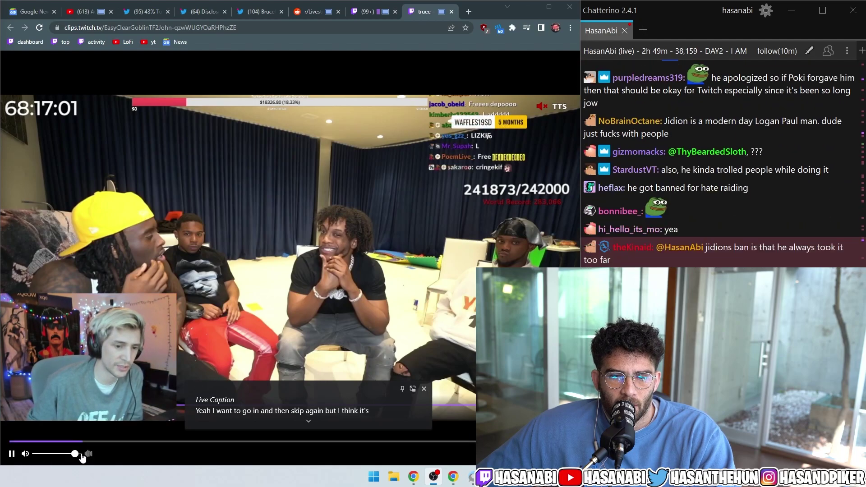
# Step: Open and close Volume Master, then stop the Kai Cenat subathon clip near its end
pyautogui.click(499, 28)
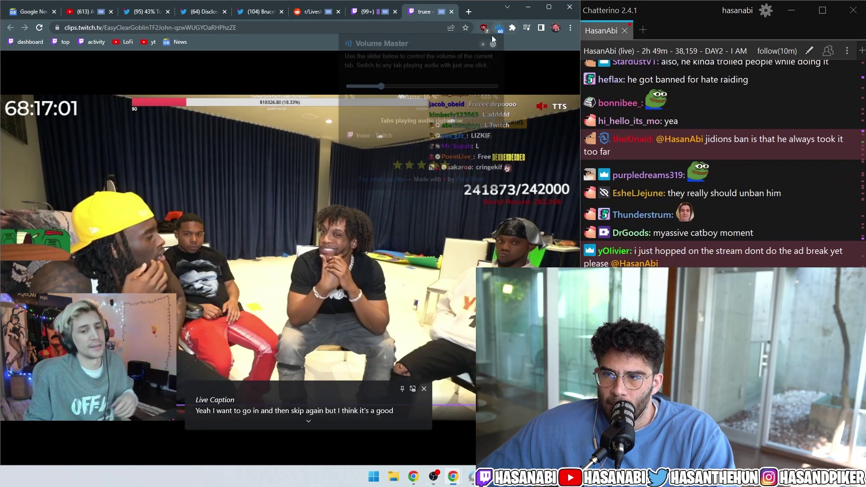
pyautogui.click(718, 170)
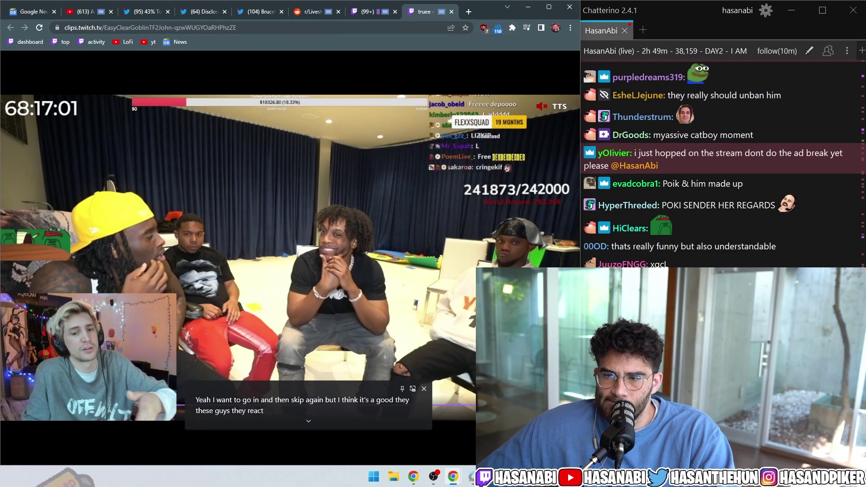
pyautogui.scroll(2, 718, 170)
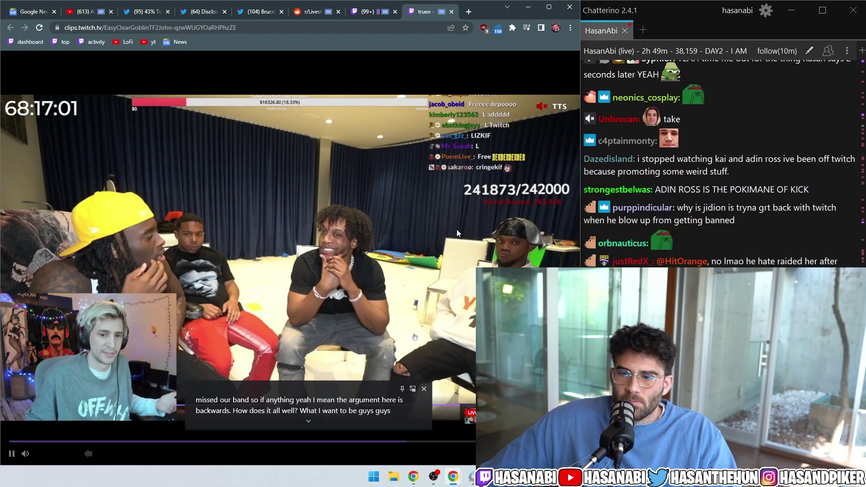
pyautogui.press('space')
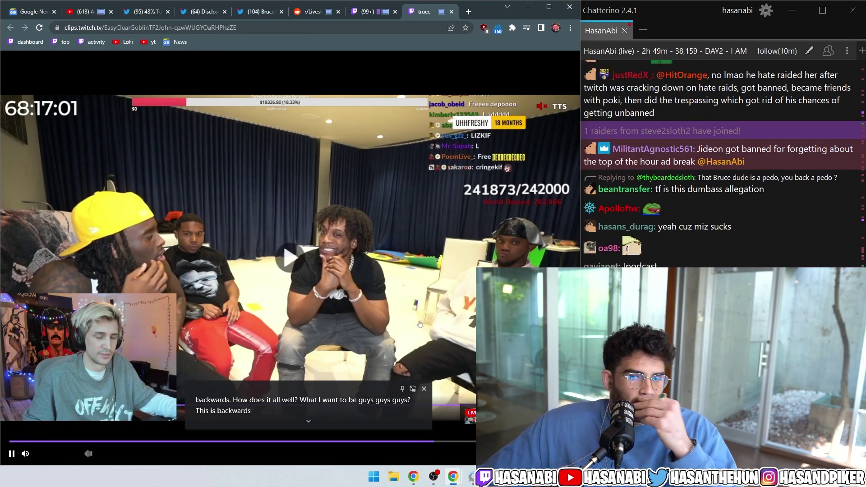
pyautogui.press('space')
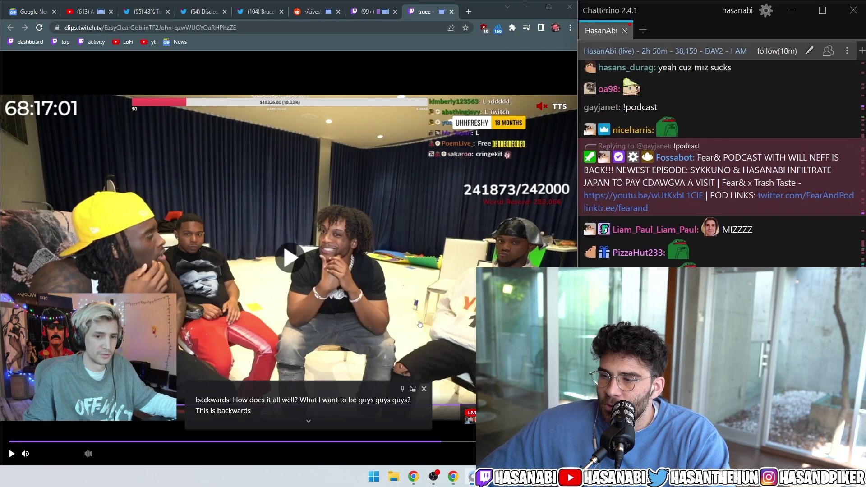
# Step: Hide the live captions box with Super+Ctrl+L
pyautogui.press('super+ctrl+l')
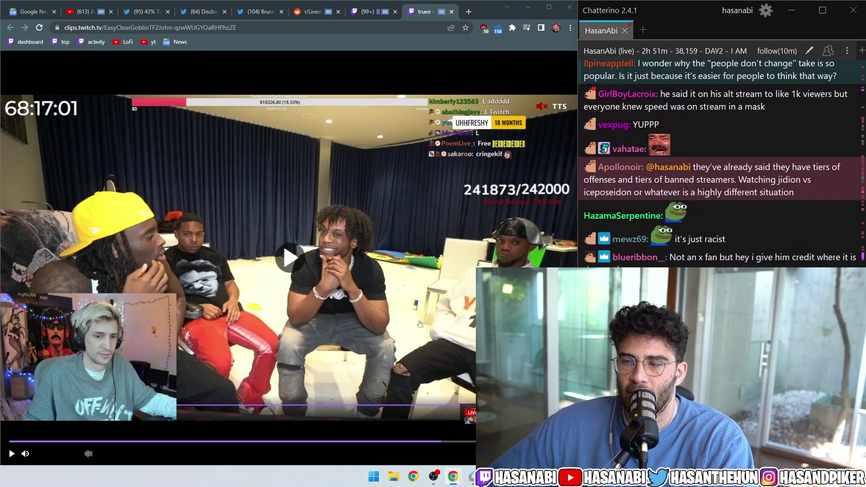
pyautogui.scroll(2, 723, 163)
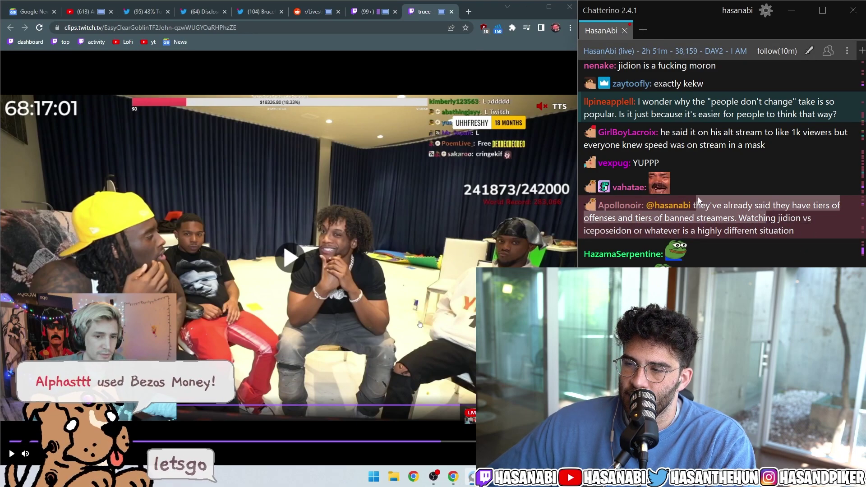
pyautogui.moveTo(725, 205); pyautogui.dragTo(794, 231)
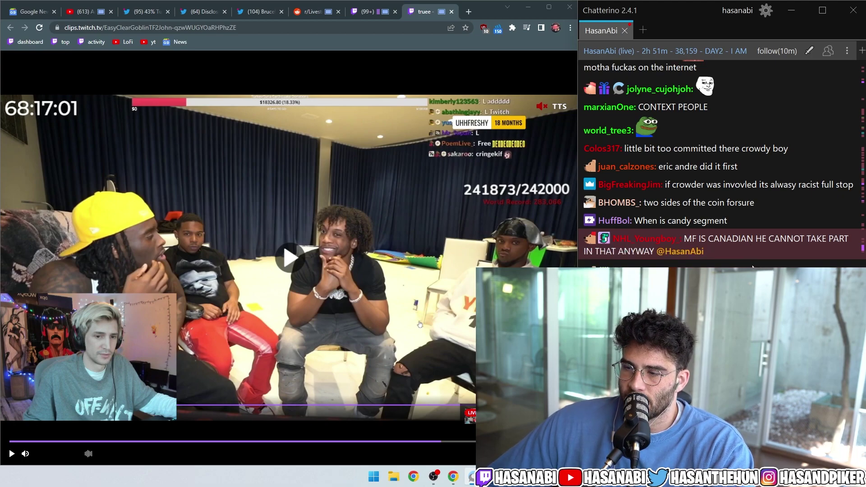
pyautogui.scroll(2, 746, 258)
pyautogui.scroll(-4, 746, 258)
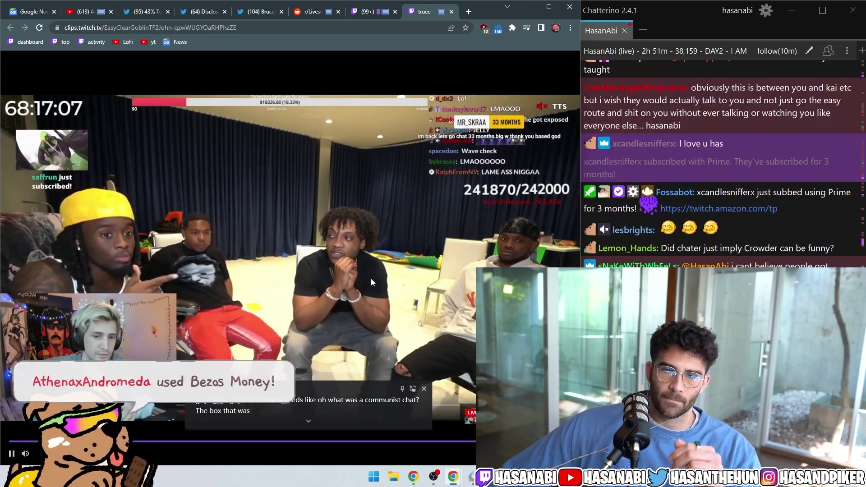
pyautogui.click(427, 370)
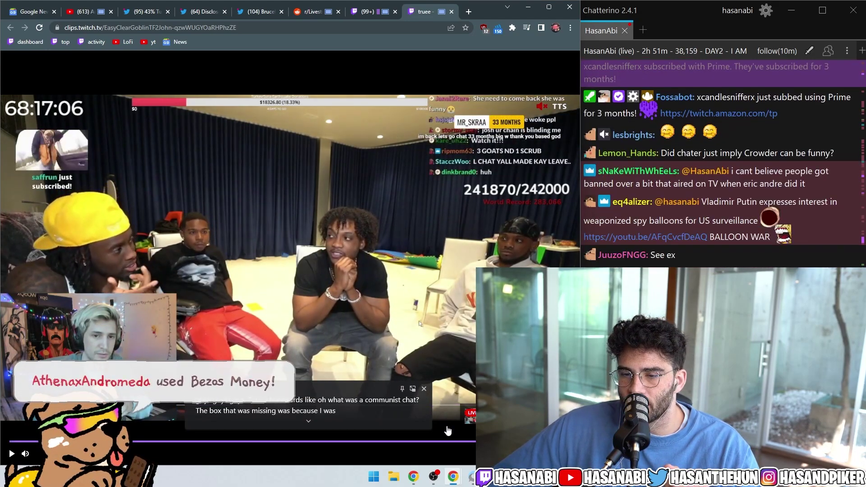
pyautogui.click(450, 444)
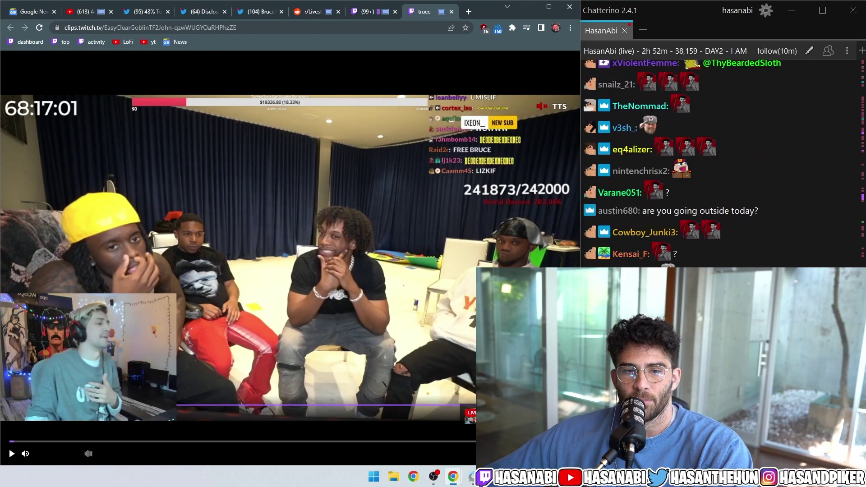
pyautogui.scroll(3, 626, 148)
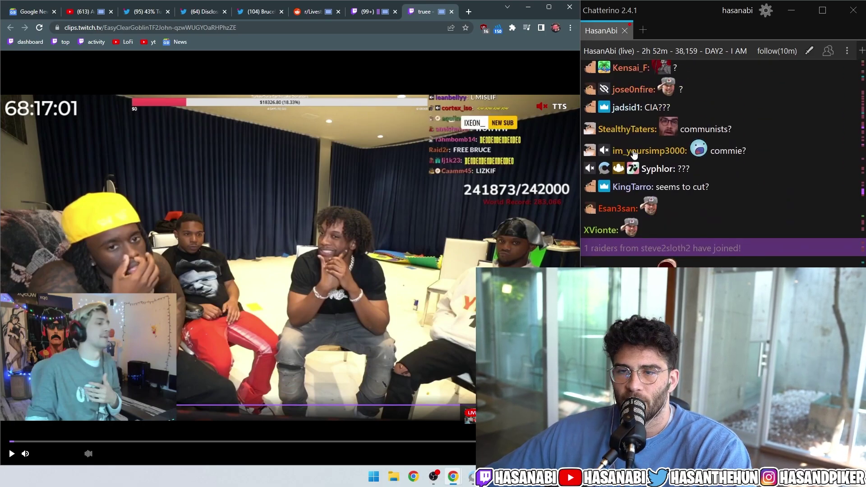
pyautogui.scroll(-5, 683, 191)
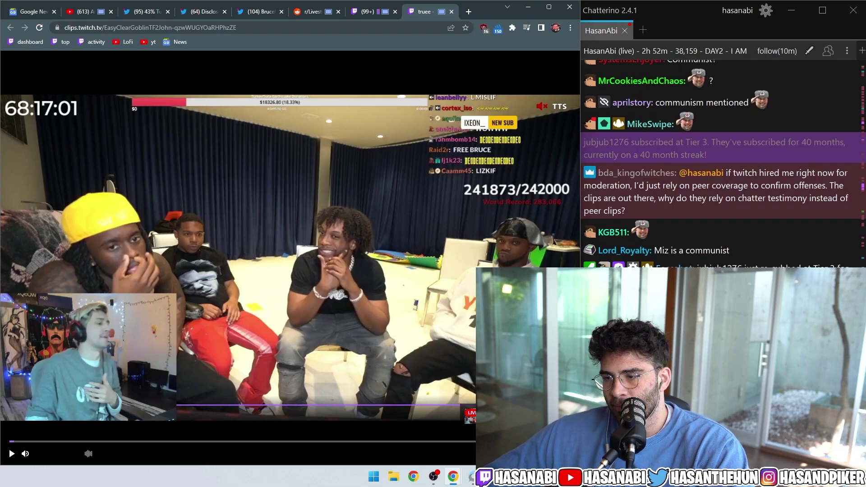
pyautogui.scroll(3, 711, 169)
pyautogui.scroll(-5, 711, 169)
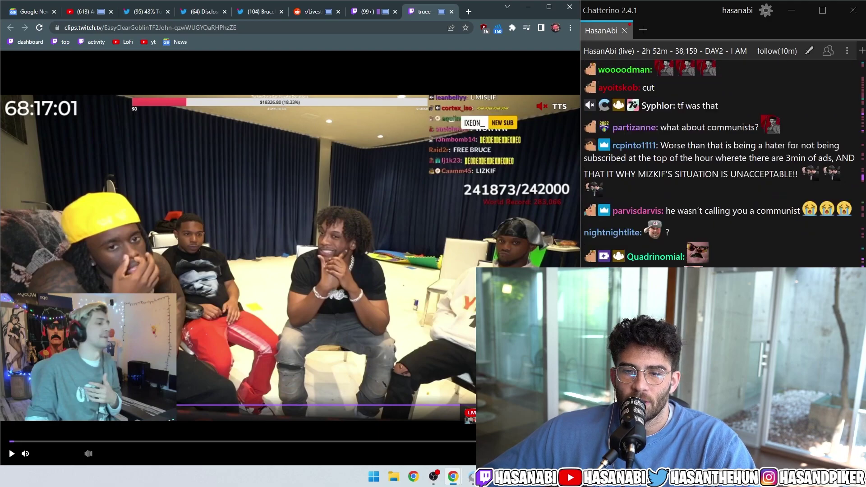
# Step: Close the xQc clip, KaiCenat stream and BruceUpdates tweet tabs, and reload LivestreamFail
pyautogui.press('Escape')
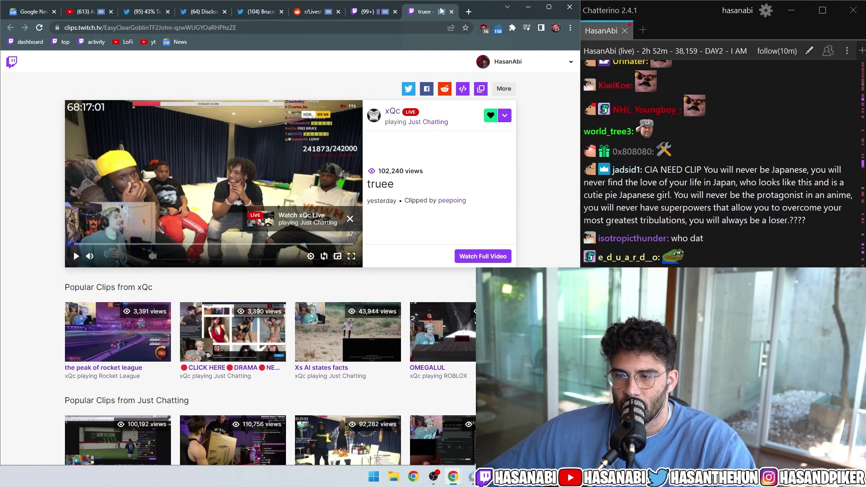
pyautogui.click(441, 12)
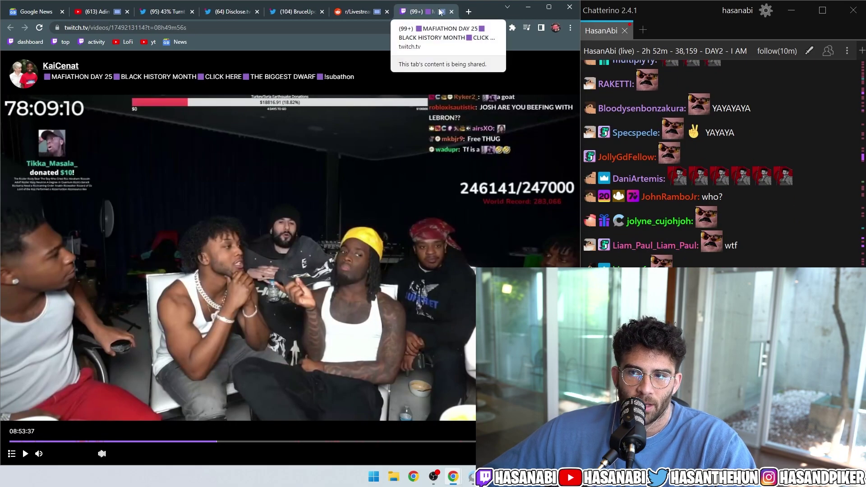
pyautogui.hotkey('ctrl', 'w')
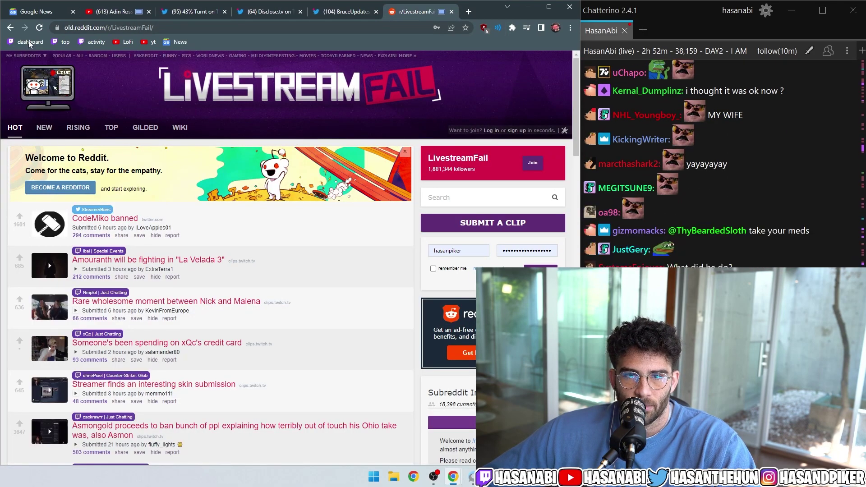
pyautogui.click(40, 28)
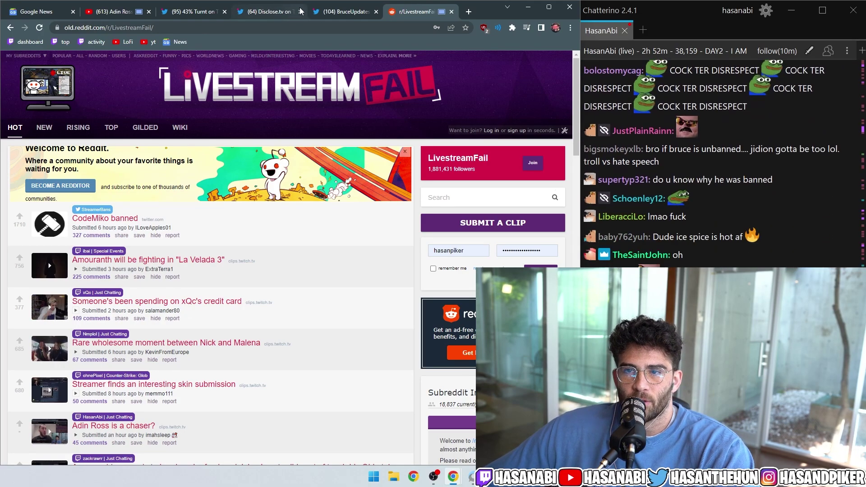
pyautogui.click(346, 11)
pyautogui.hotkey('ctrl', 'w')
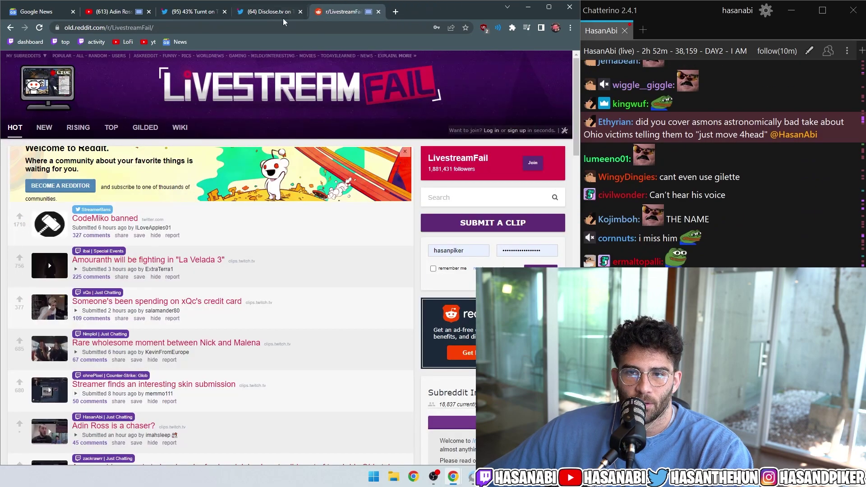
# Step: Browse the remaining tabs, set the Adin Ross video to theatre view, and end on the Disclose.tv tweet
pyautogui.click(270, 12)
pyautogui.click(190, 12)
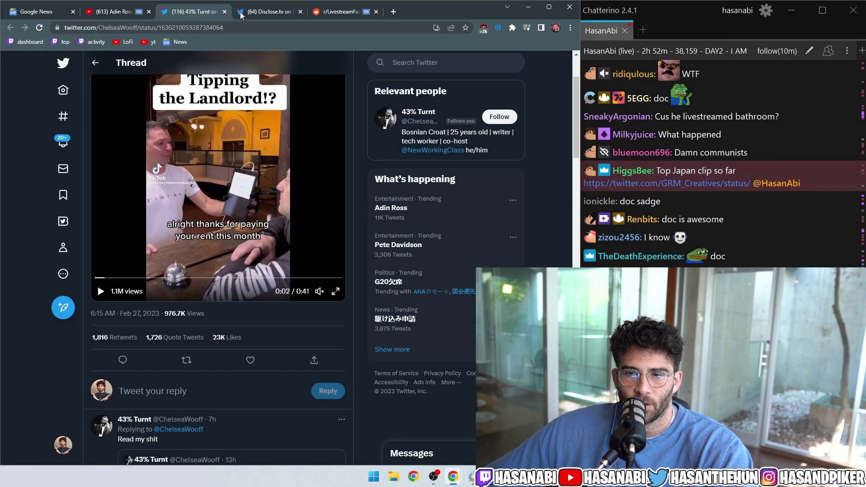
pyautogui.click(122, 12)
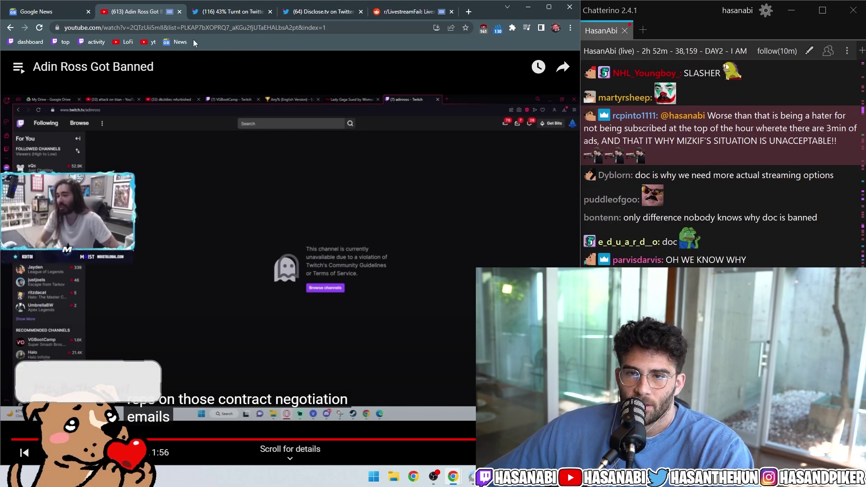
pyautogui.press('Escape')
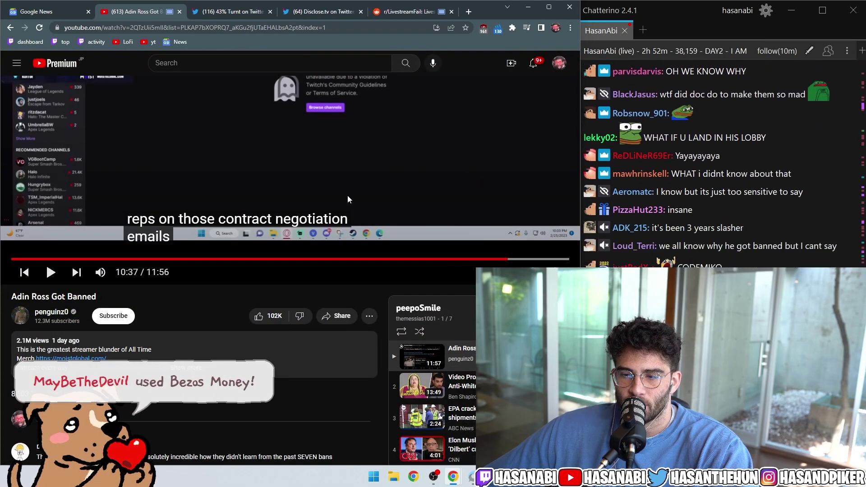
pyautogui.press('t')
pyautogui.click(316, 11)
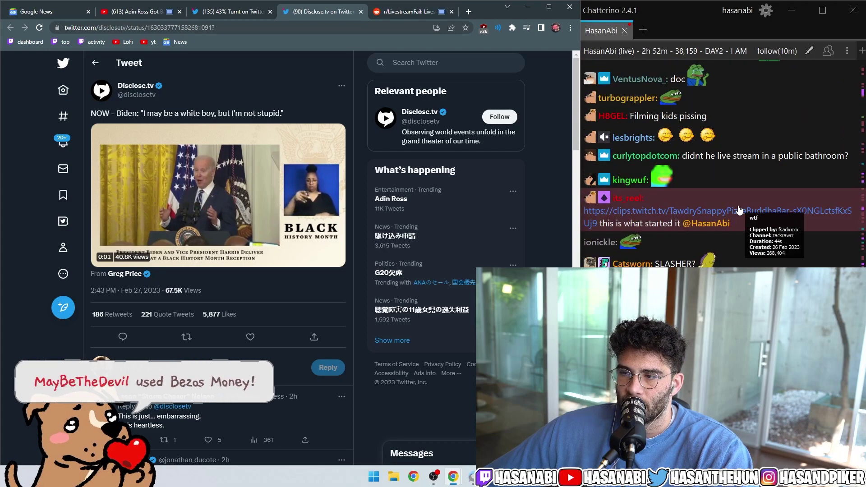
# Step: Open and play the 'wtf' clip from chat, show Volume Master, expand it full-page, and pause it
pyautogui.click(741, 213)
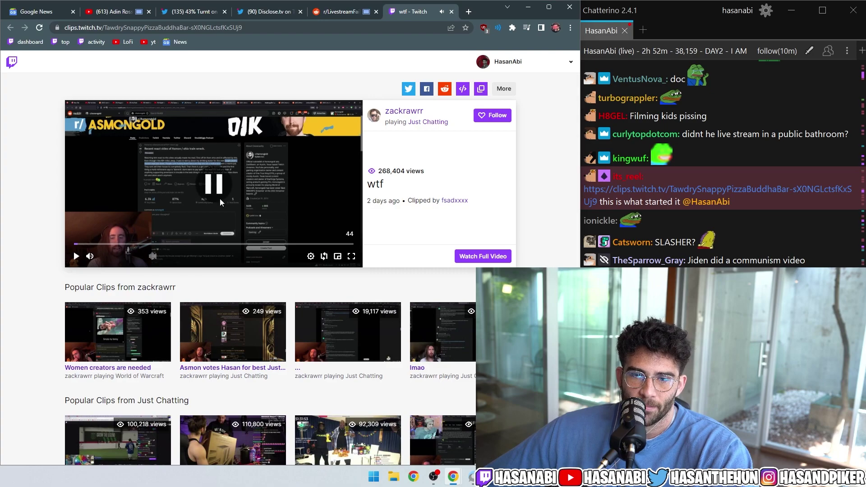
pyautogui.click(175, 202)
pyautogui.click(498, 29)
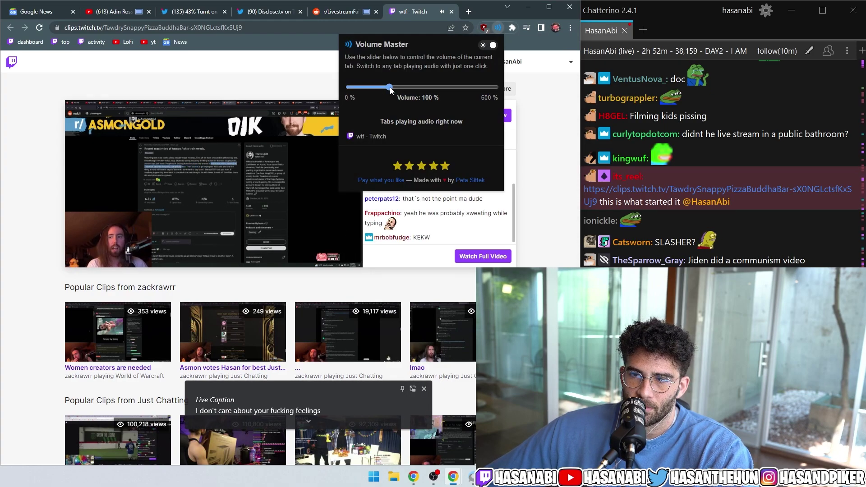
pyautogui.click(352, 261)
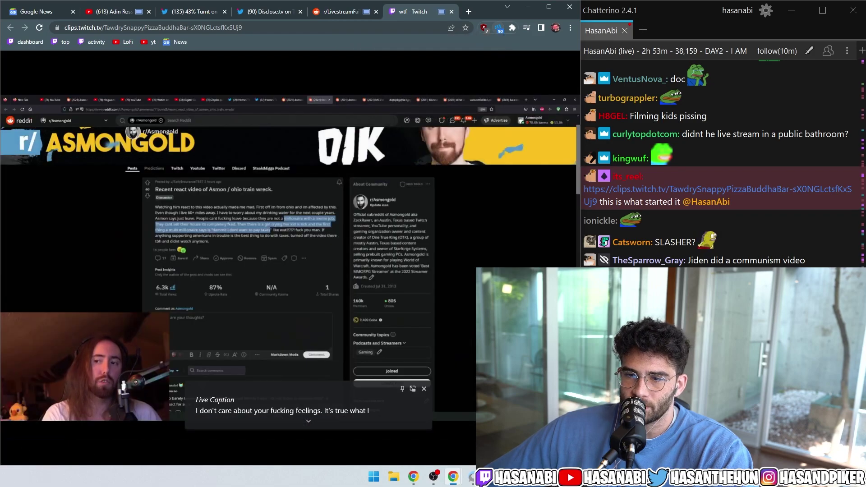
pyautogui.click(453, 295)
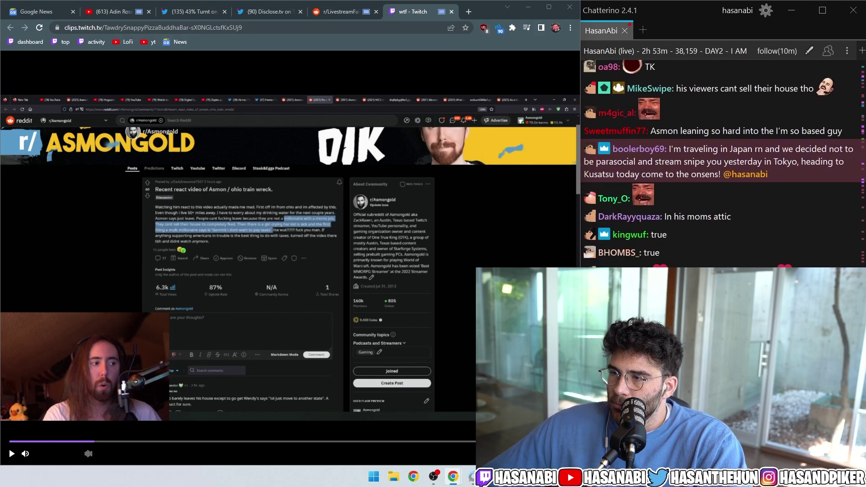
pyautogui.moveTo(810, 165)
pyautogui.mouseDown()
pyautogui.moveTo(794, 151)
pyautogui.moveTo(805, 171)
pyautogui.mouseUp()
pyautogui.click(811, 167)
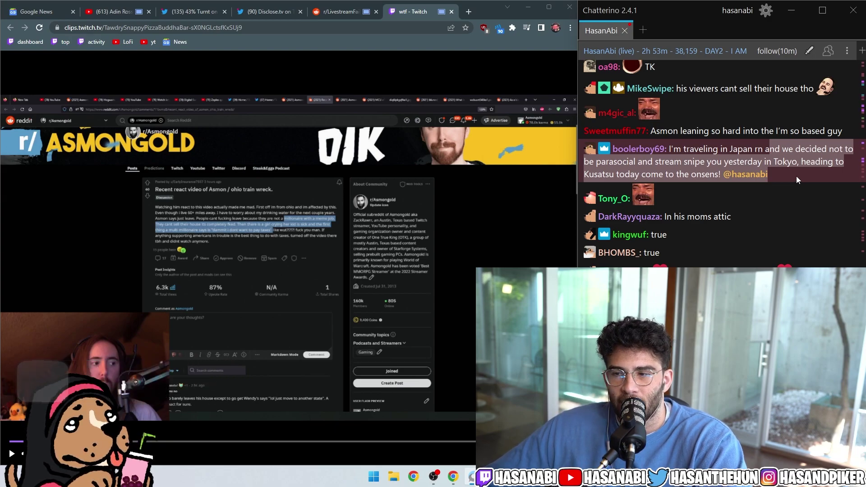
pyautogui.scroll(-5, 769, 187)
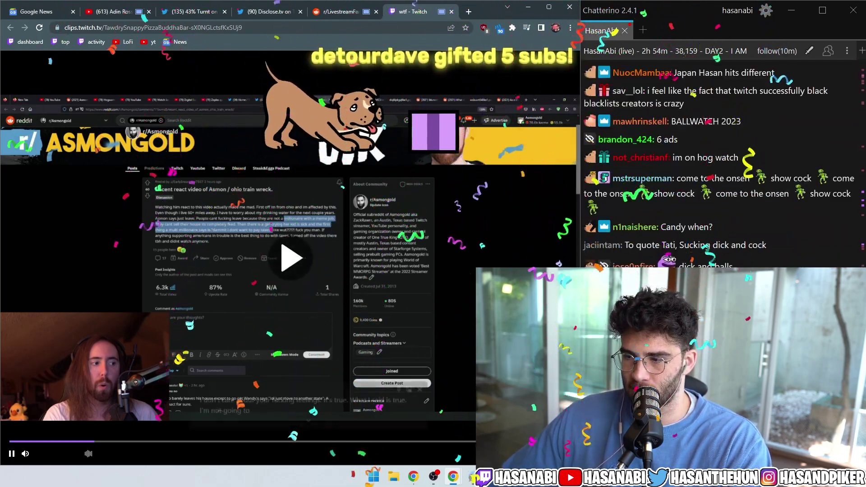
# Step: Play the Asmongold train wreck clip further, pause it, and select Im_Axion's chat text
pyautogui.click(245, 348)
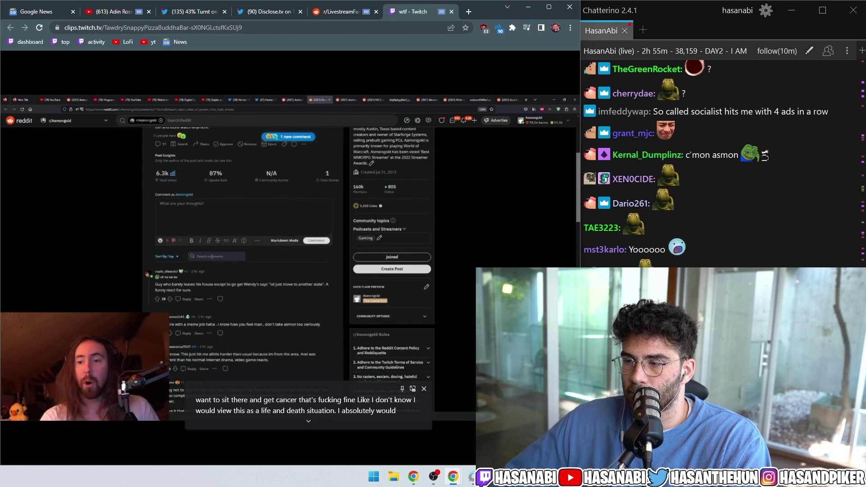
pyautogui.click(424, 282)
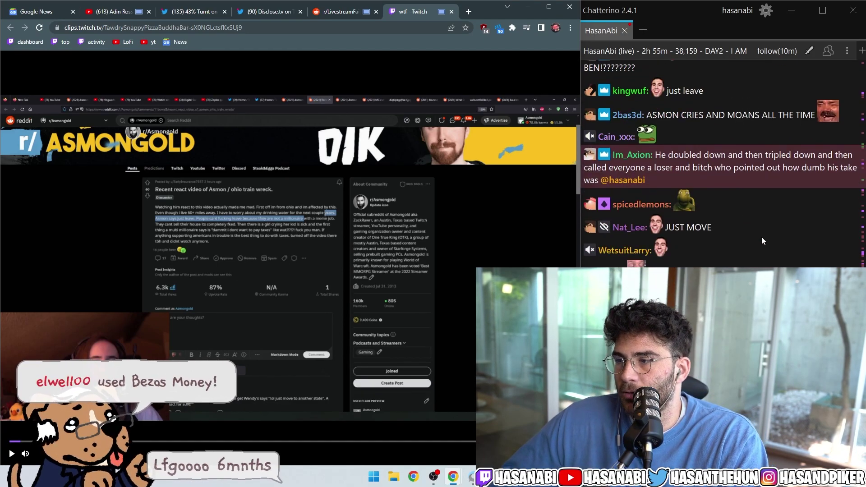
pyautogui.moveTo(741, 179); pyautogui.dragTo(712, 154)
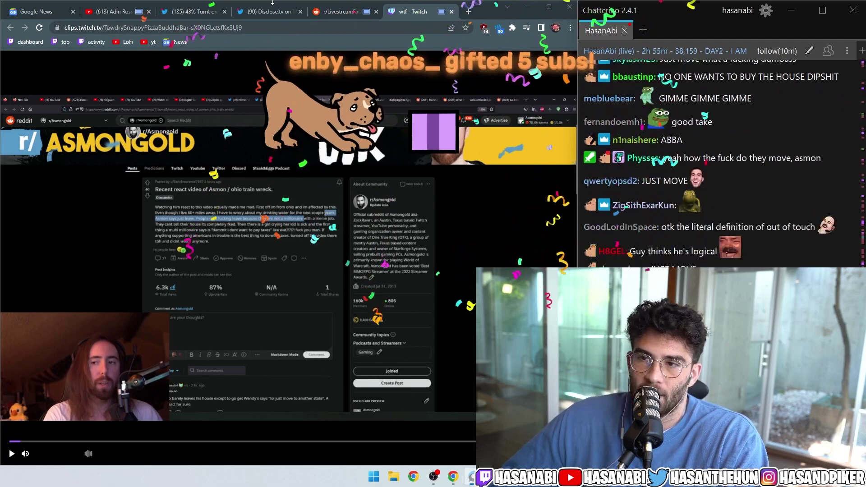
# Step: Open a zackrawrr clip post from r/LivestreamFail in a new tab
pyautogui.click(341, 11)
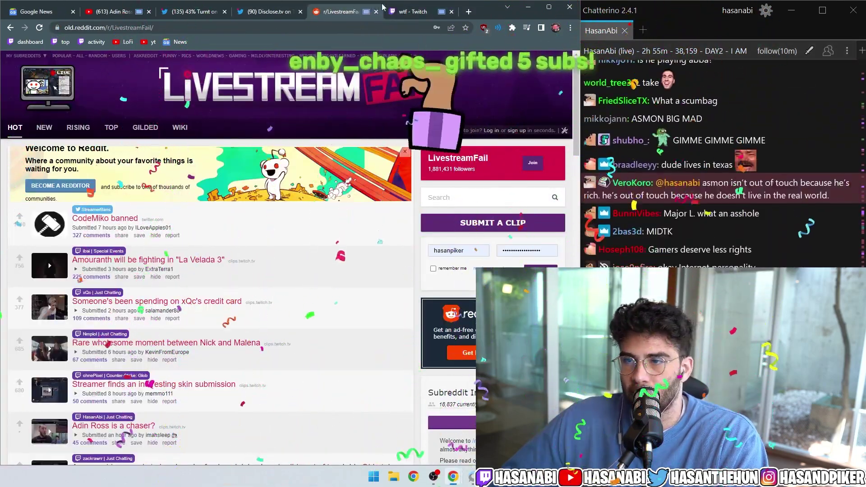
pyautogui.scroll(3, 708, 213)
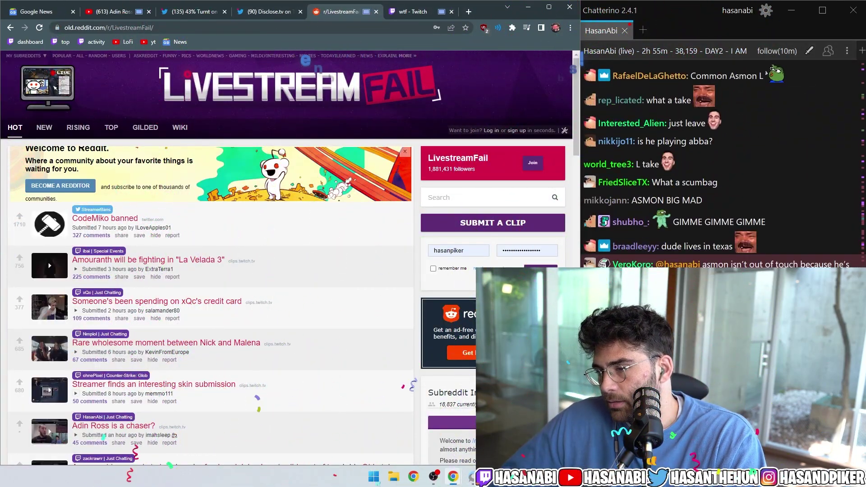
pyautogui.click(269, 188)
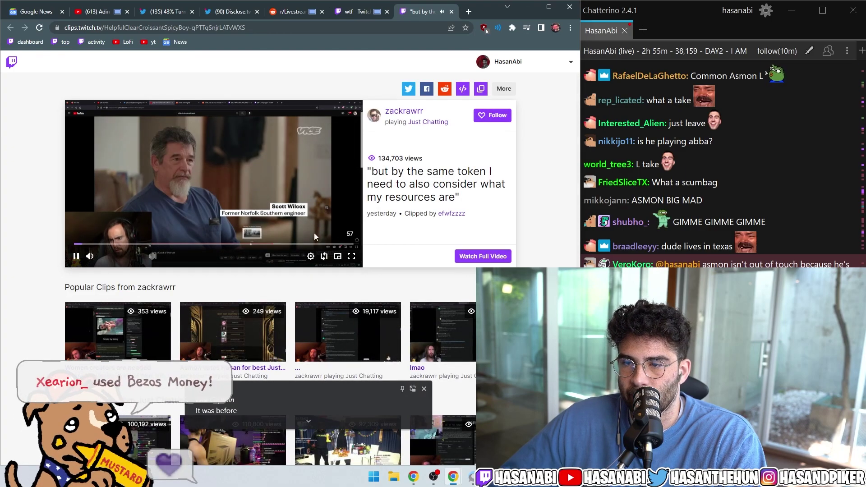
# Step: Pause the zackrawrr Vice clip, show Volume Master, and expand the player to full page
pyautogui.click(214, 185)
pyautogui.click(499, 28)
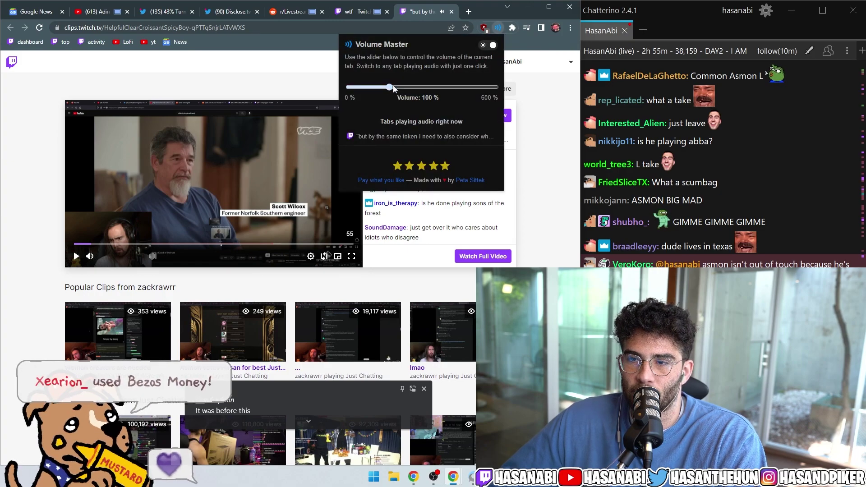
pyautogui.click(351, 256)
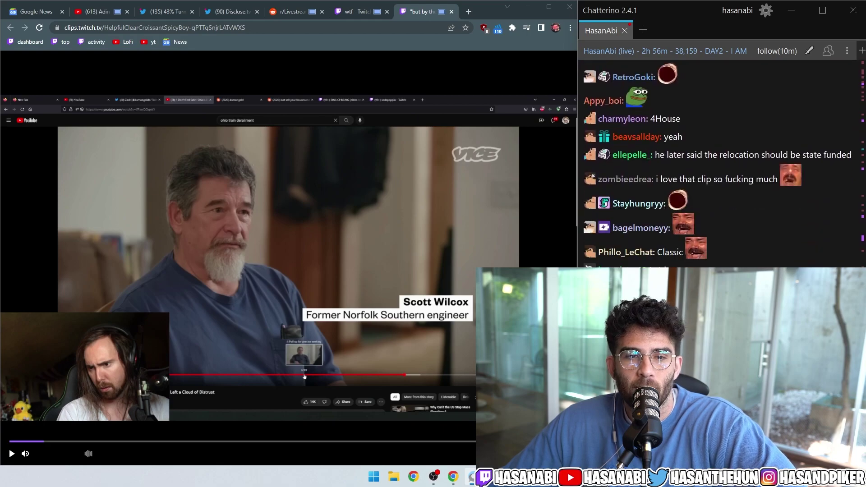
pyautogui.scroll(3, 717, 162)
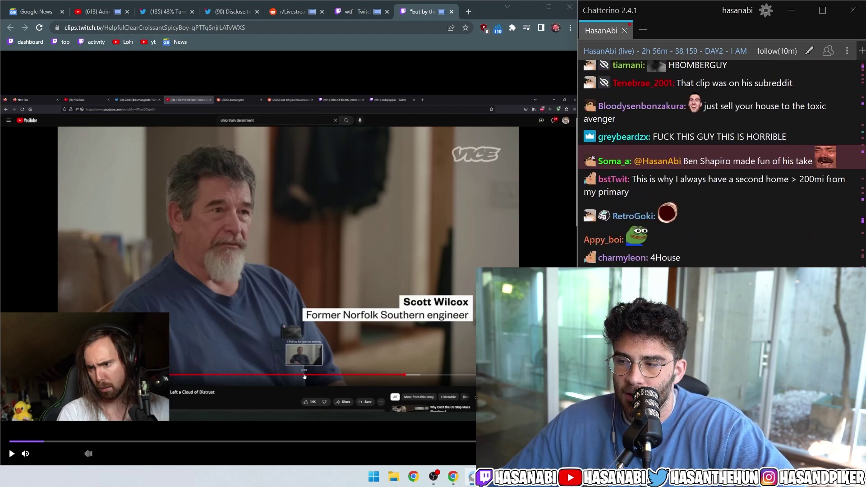
pyautogui.scroll(-3, 718, 162)
pyautogui.moveTo(694, 130); pyautogui.dragTo(789, 130)
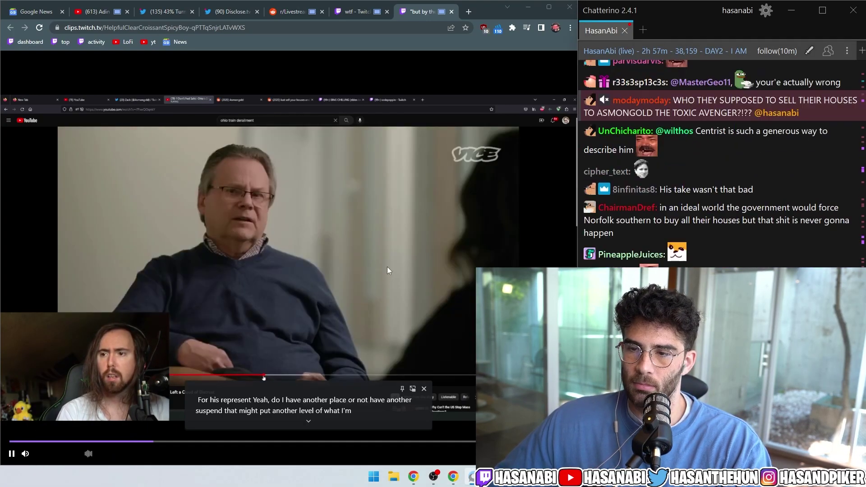
pyautogui.click(387, 267)
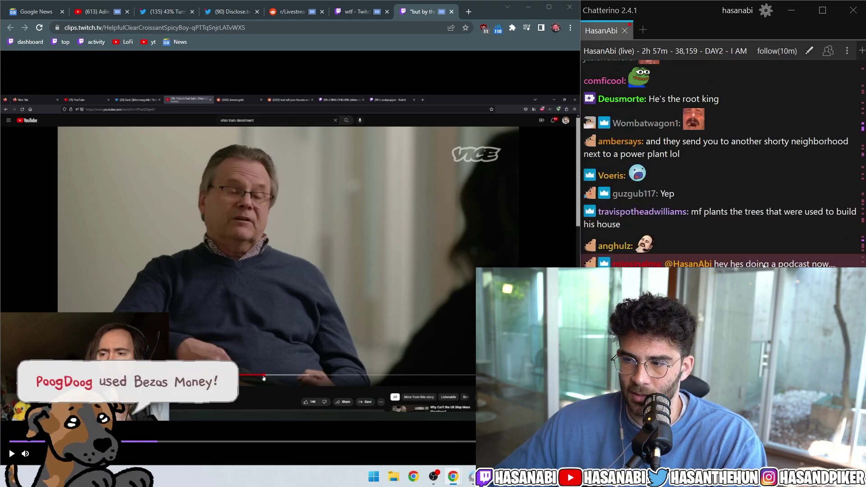
pyautogui.scroll(2, 706, 237)
pyautogui.scroll(-3, 706, 237)
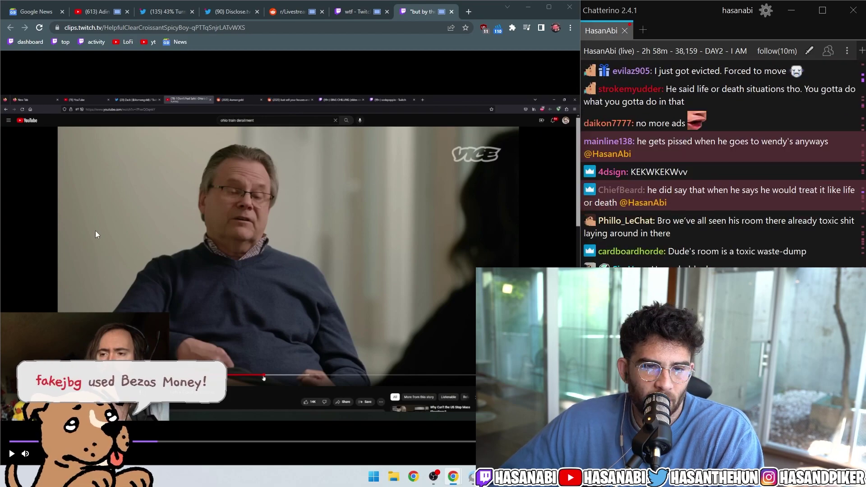
pyautogui.scroll(2, 673, 258)
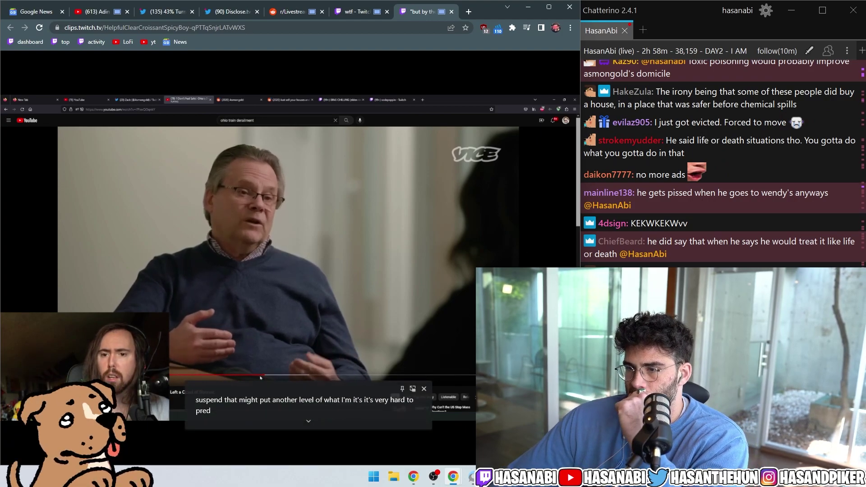
pyautogui.scroll(-2, 673, 258)
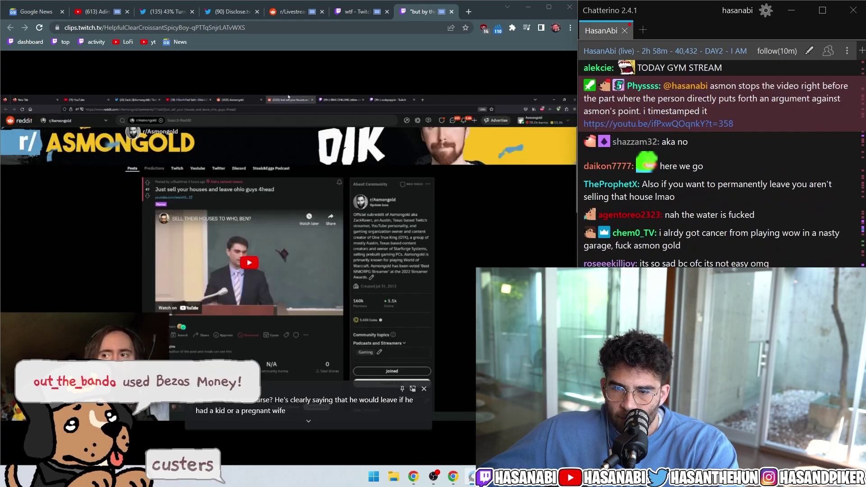
# Step: Pause the zackrawrr clip on the 'Just sell your houses and leave ohio' Reddit post
pyautogui.press('space')
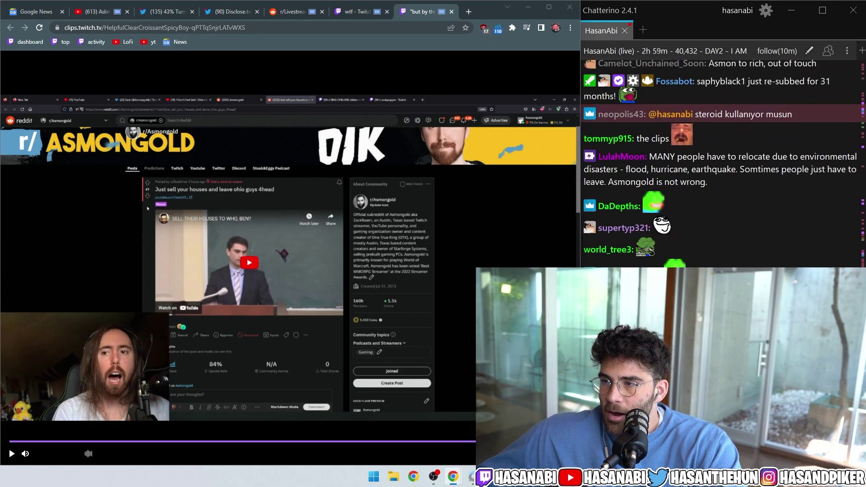
pyautogui.scroll(5, 705, 254)
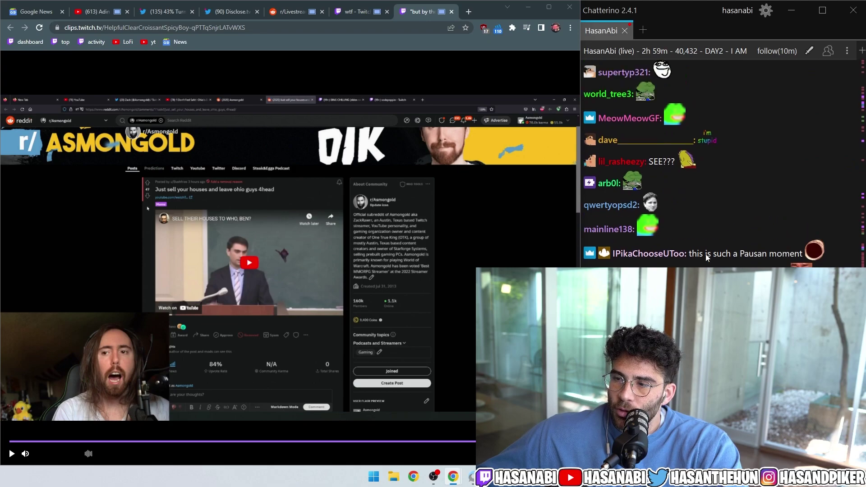
pyautogui.scroll(3, 706, 254)
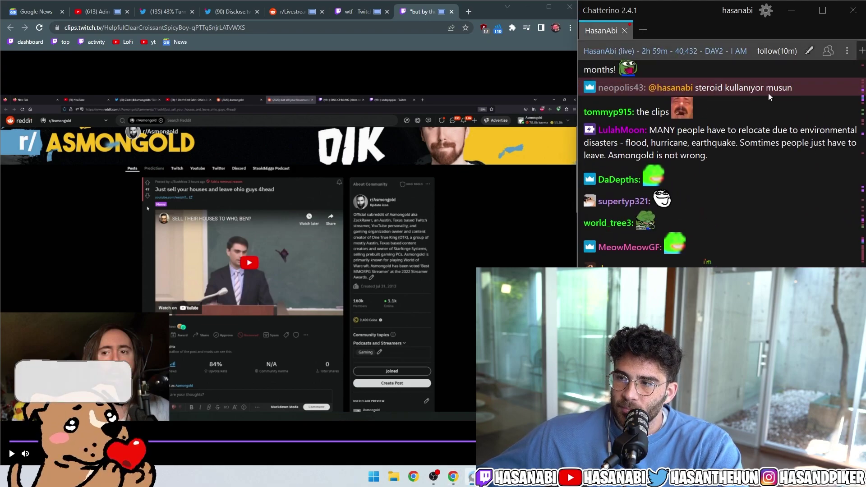
pyautogui.scroll(-5, 778, 189)
pyautogui.scroll(-5, 772, 192)
pyautogui.scroll(-5, 687, 214)
pyautogui.scroll(-5, 687, 213)
pyautogui.scroll(-5, 688, 213)
pyautogui.scroll(-4, 688, 213)
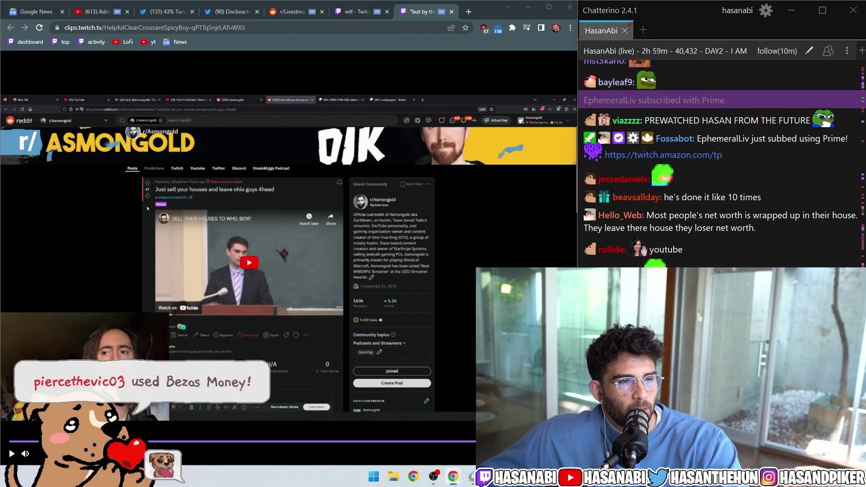
pyautogui.scroll(-4, 717, 190)
pyautogui.scroll(2, 717, 190)
pyautogui.scroll(-5, 718, 190)
pyautogui.scroll(-5, 718, 189)
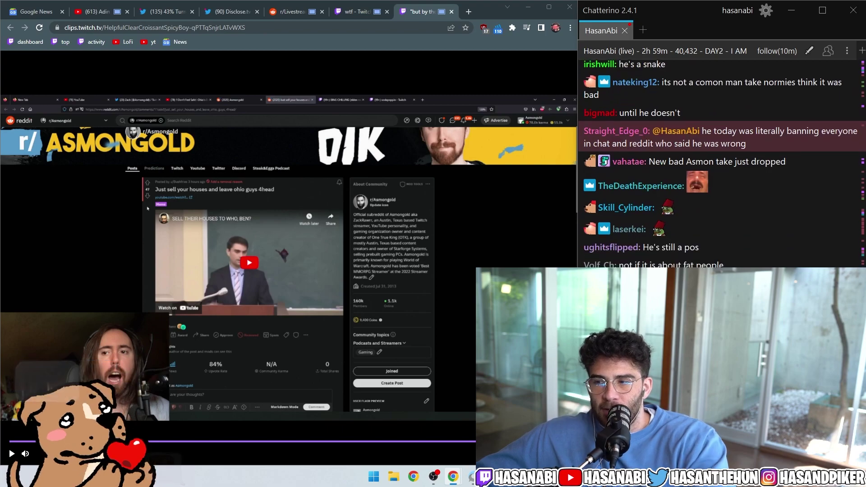
pyautogui.scroll(4, 717, 190)
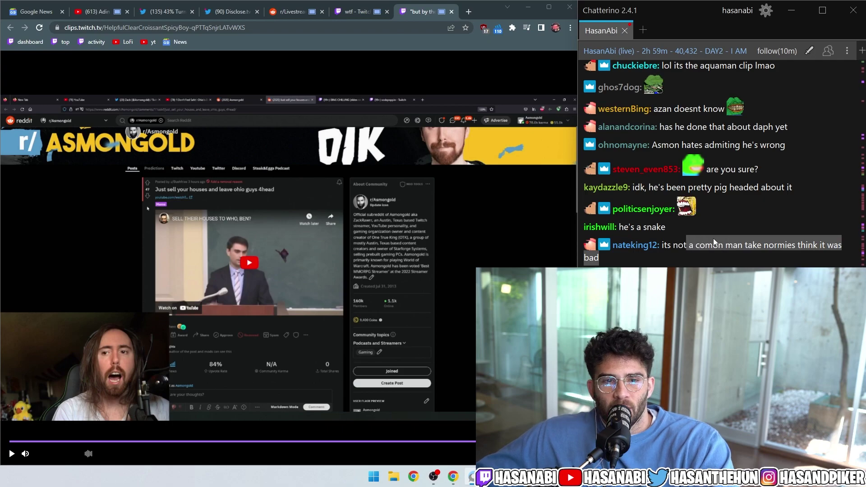
pyautogui.scroll(-5, 717, 238)
pyautogui.scroll(-5, 718, 238)
pyautogui.scroll(-5, 717, 237)
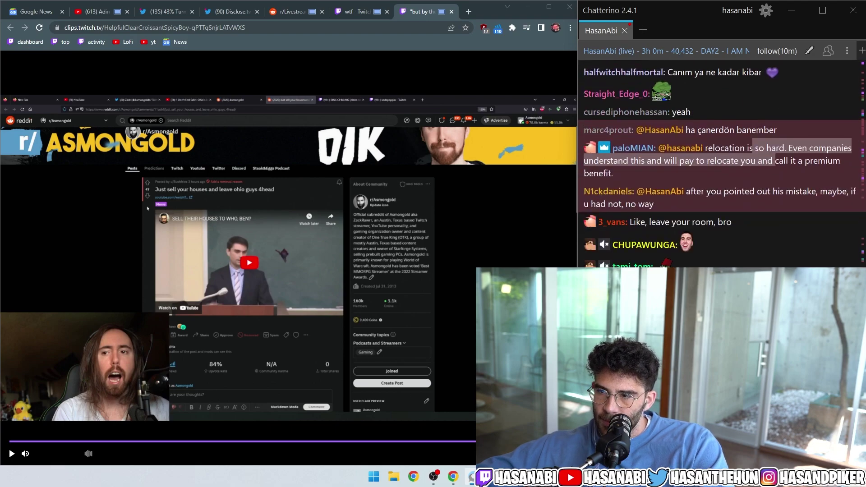
pyautogui.scroll(-5, 760, 259)
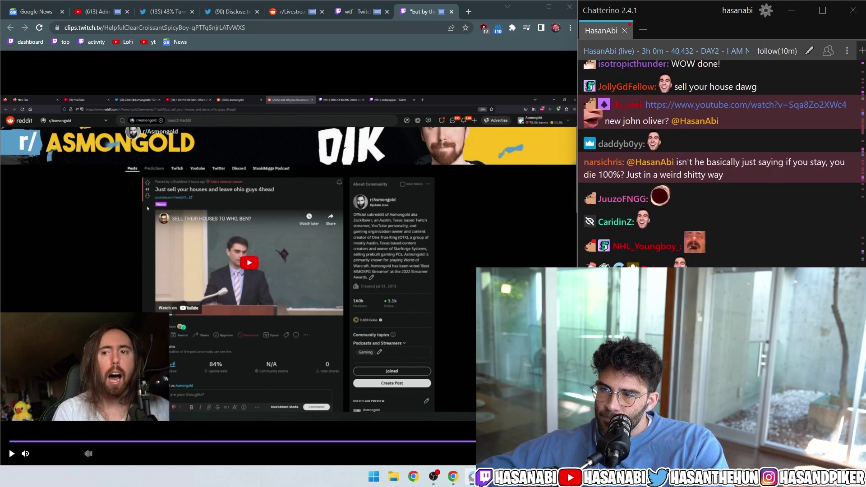
pyautogui.scroll(-5, 760, 260)
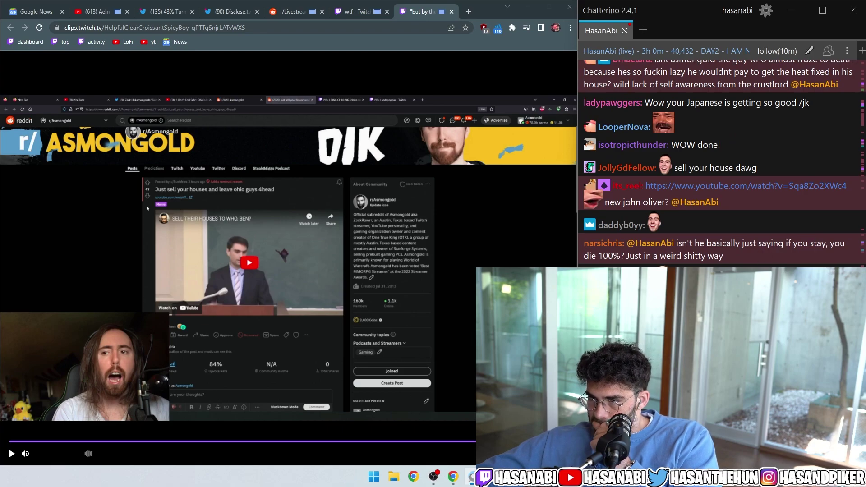
pyautogui.scroll(-5, 761, 260)
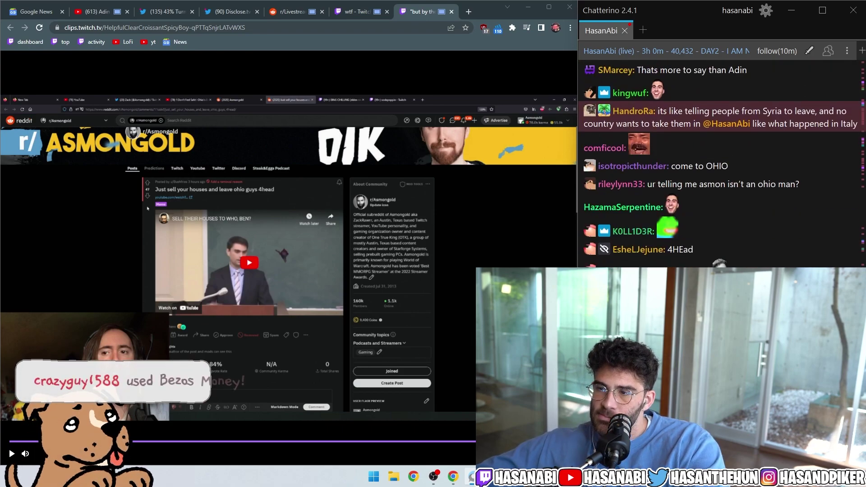
pyautogui.scroll(-5, 750, 237)
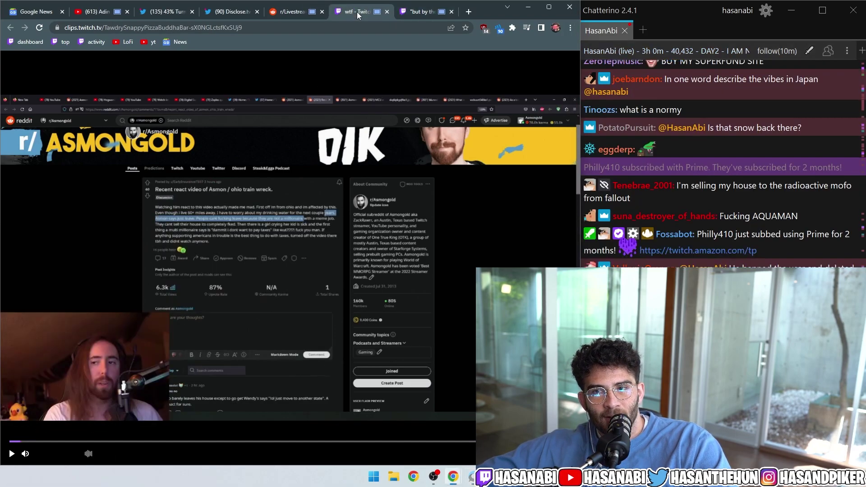
# Step: Close the 'wtf' Twitch tab and the finished zackrawrr clip tab
pyautogui.middleClick(357, 11)
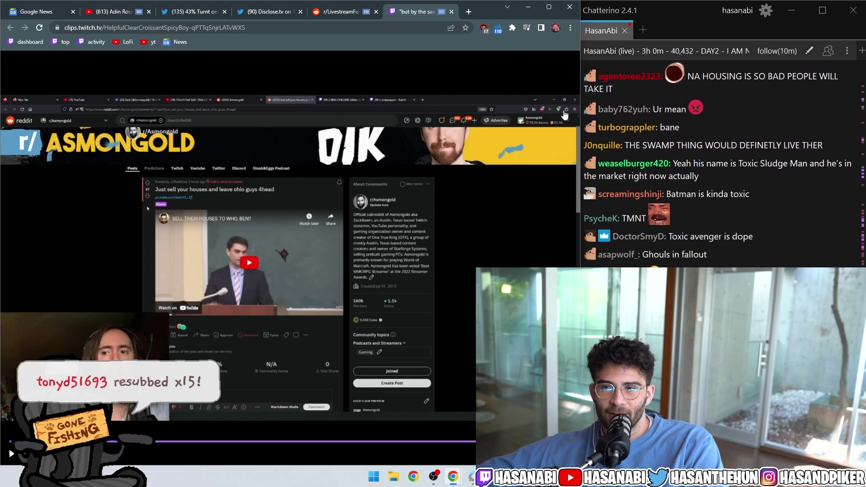
pyautogui.middleClick(425, 11)
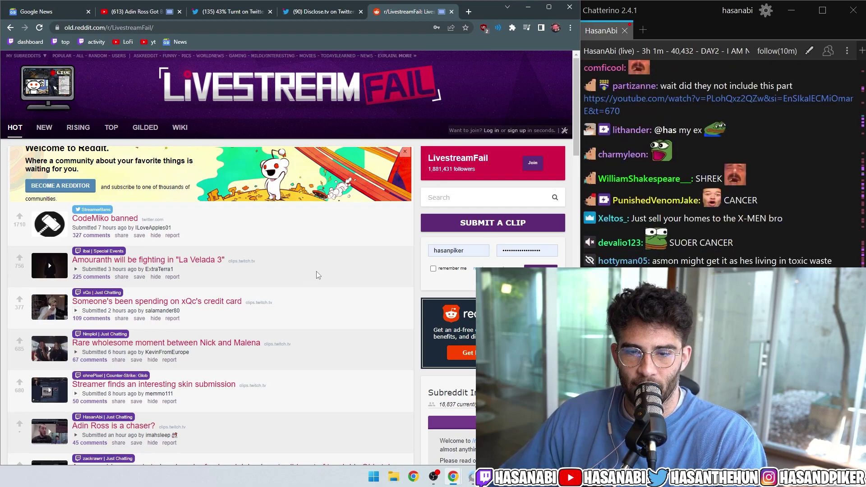
pyautogui.scroll(-2, 304, 277)
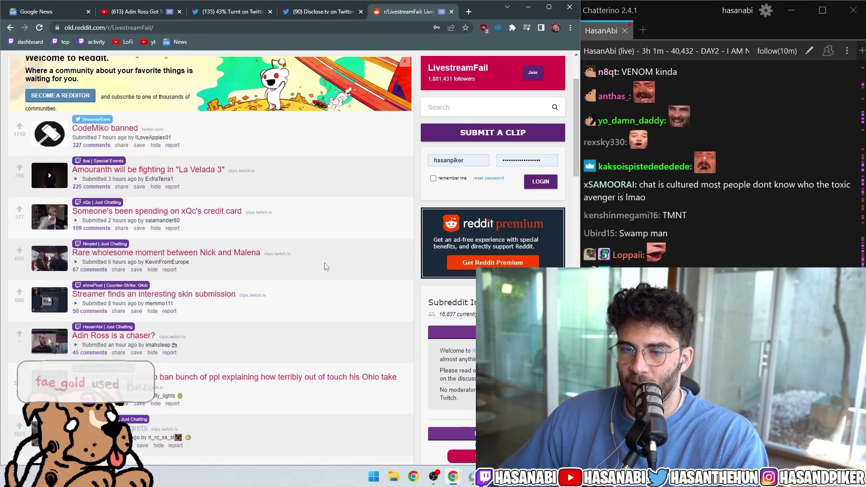
pyautogui.scroll(-3, 326, 262)
pyautogui.scroll(-2, 329, 258)
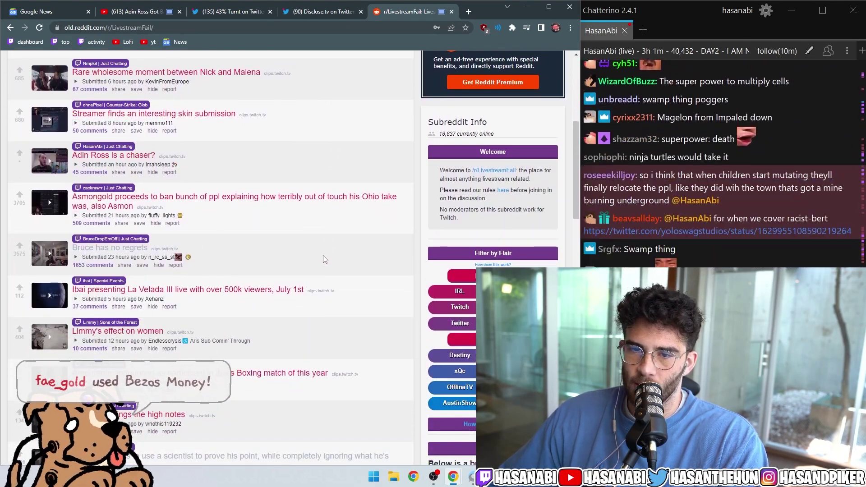
pyautogui.scroll(-1, 204, 271)
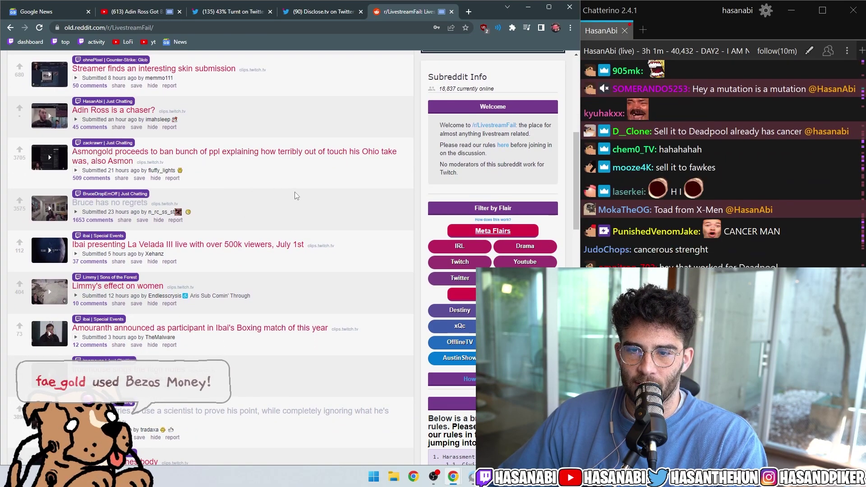
pyautogui.scroll(-1, 295, 192)
pyautogui.scroll(2, 778, 226)
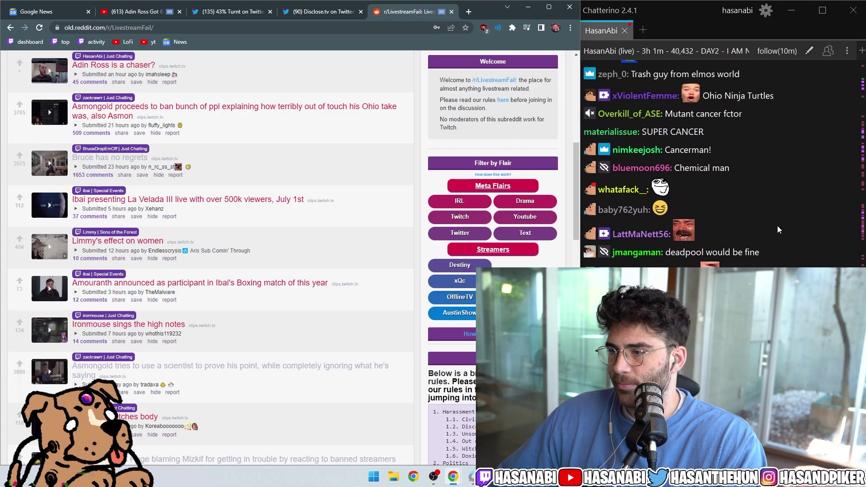
pyautogui.scroll(-4, 776, 244)
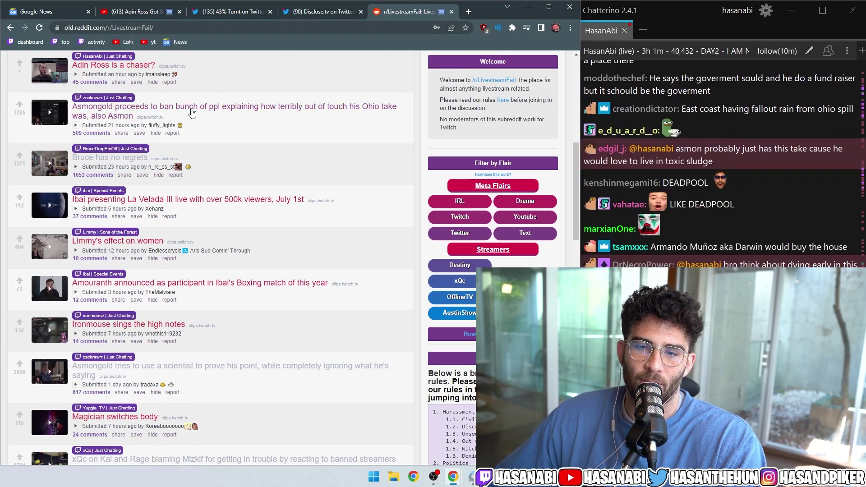
# Step: Close the LivestreamFail tab, rewind the Disclose.tv Biden video to 0:00, and enlarge it
pyautogui.middleClick(385, 14)
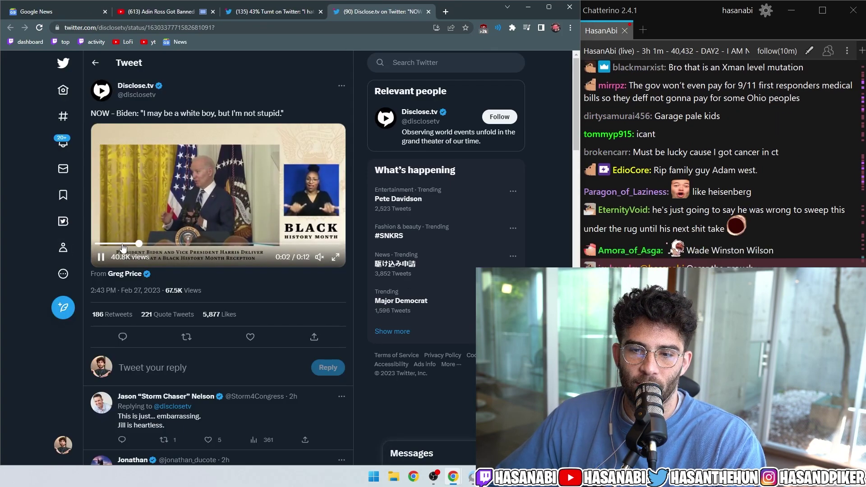
pyautogui.moveTo(122, 244); pyautogui.dragTo(89, 236)
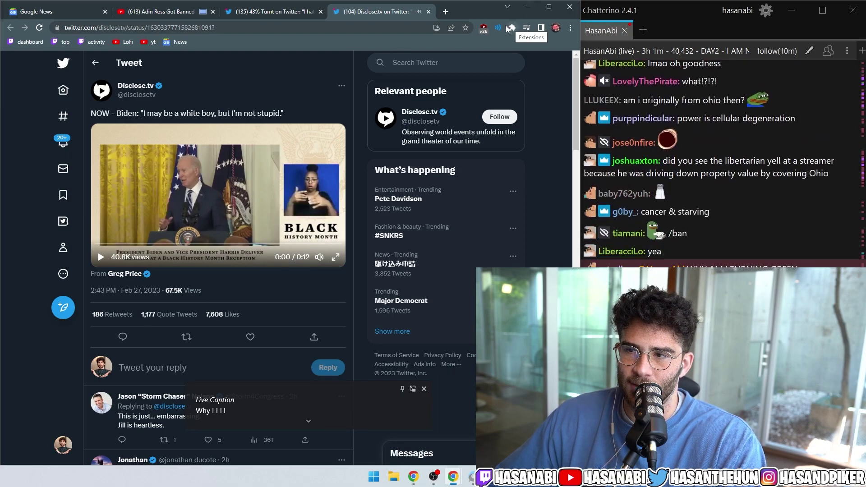
pyautogui.click(498, 29)
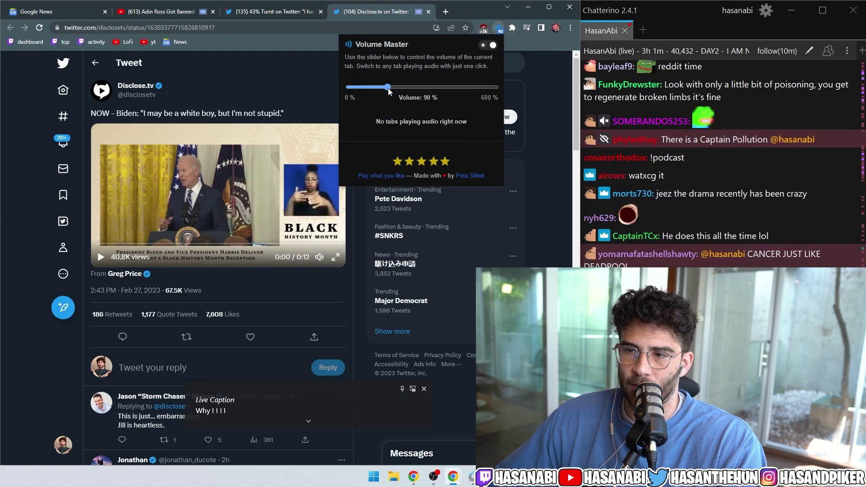
pyautogui.doubleClick(323, 219)
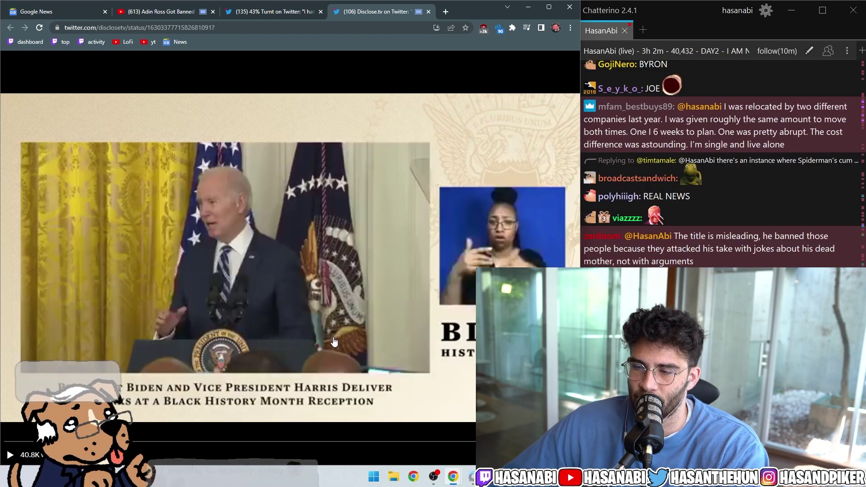
pyautogui.click(334, 342)
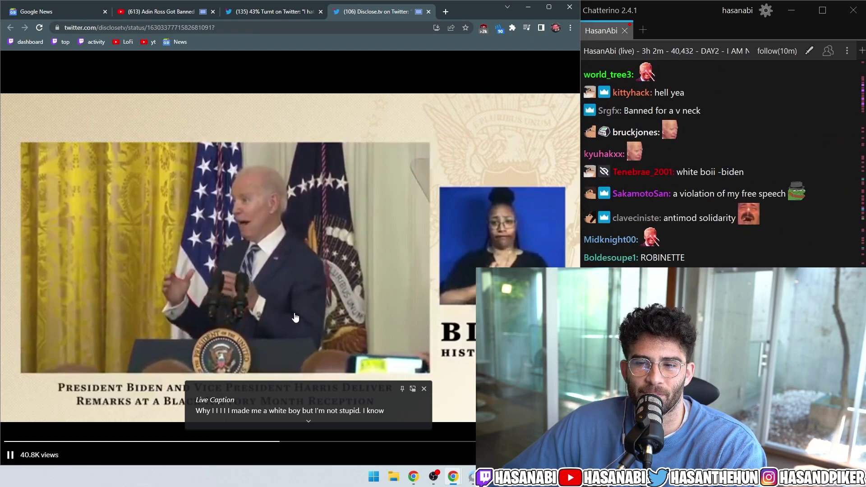
pyautogui.click(329, 288)
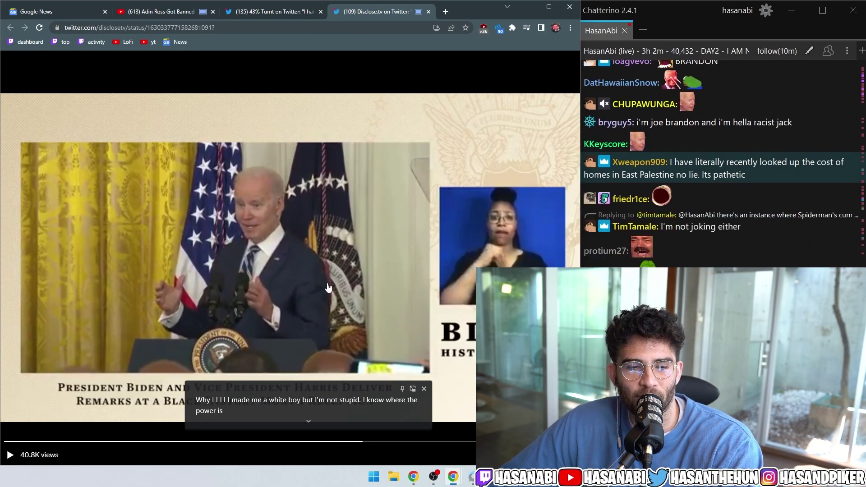
pyautogui.click(351, 275)
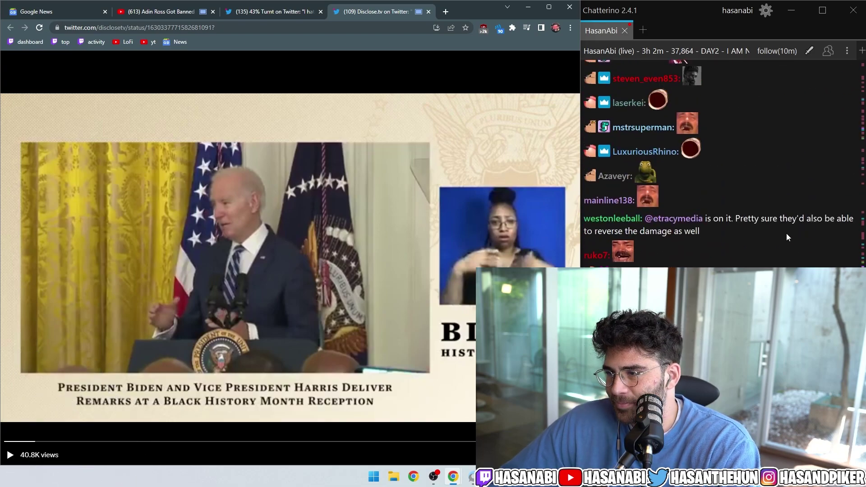
pyautogui.click(667, 219)
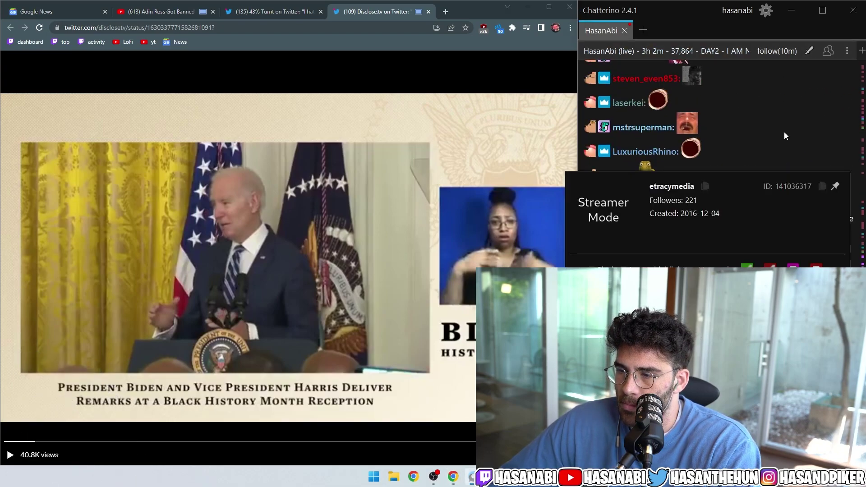
pyautogui.moveTo(773, 203); pyautogui.dragTo(461, 122)
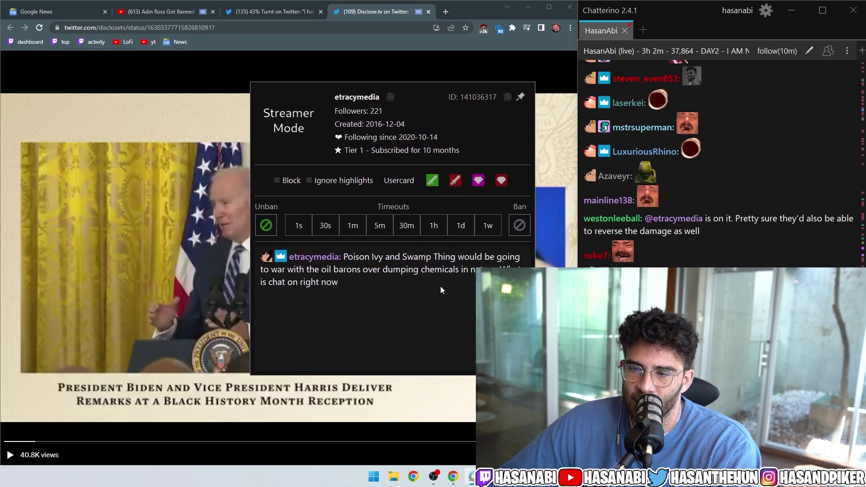
pyautogui.moveTo(441, 287)
pyautogui.mouseDown()
pyautogui.moveTo(421, 260)
pyautogui.moveTo(431, 274)
pyautogui.mouseUp()
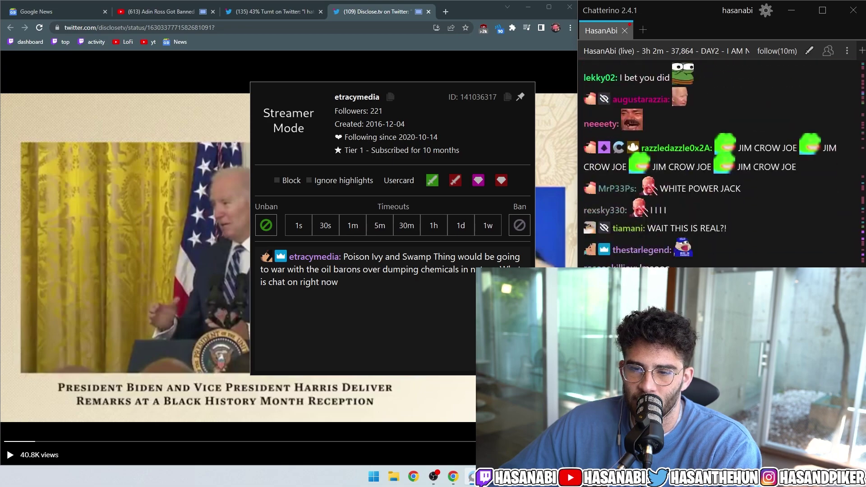
pyautogui.press('Escape')
pyautogui.scroll(2, 722, 163)
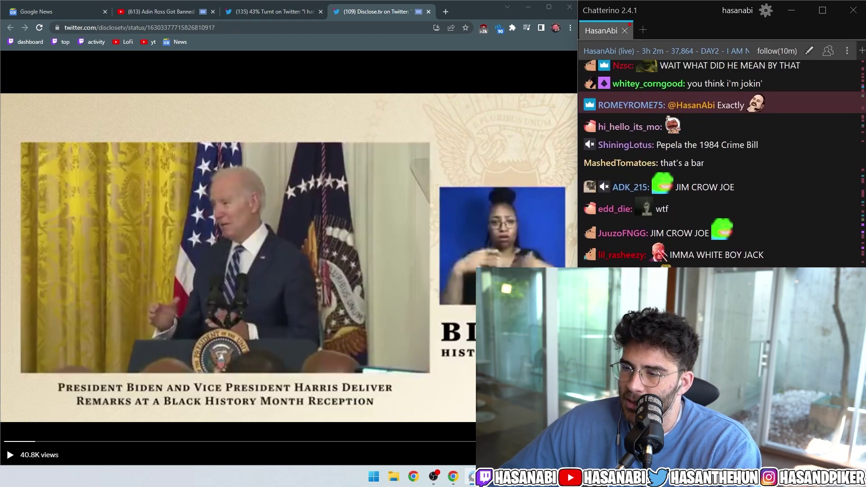
pyautogui.scroll(-3, 755, 178)
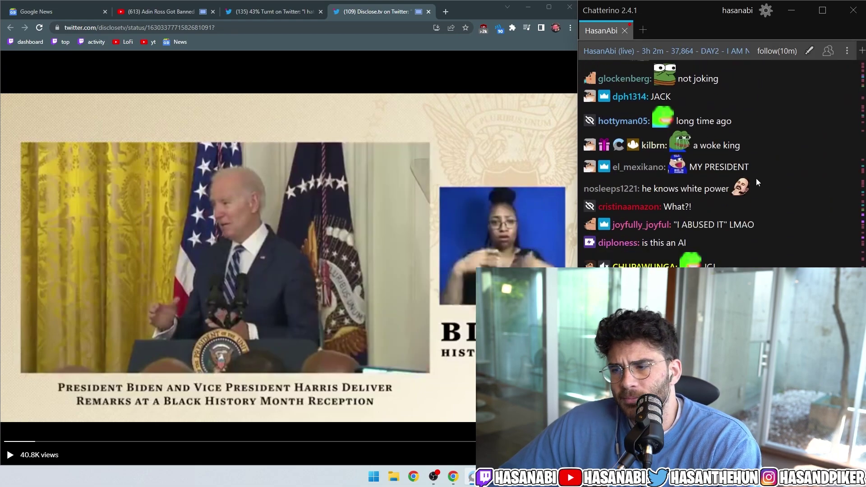
pyautogui.scroll(4, 758, 174)
pyautogui.scroll(-5, 758, 174)
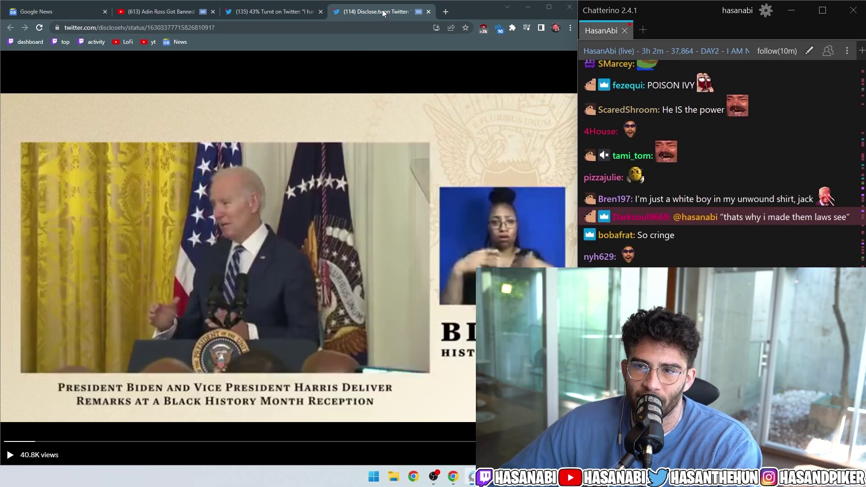
# Step: Close the Disclose.tv tweet and skip the Adin Ross video to the next playlist entry
pyautogui.hotkey('ctrl', 'w')
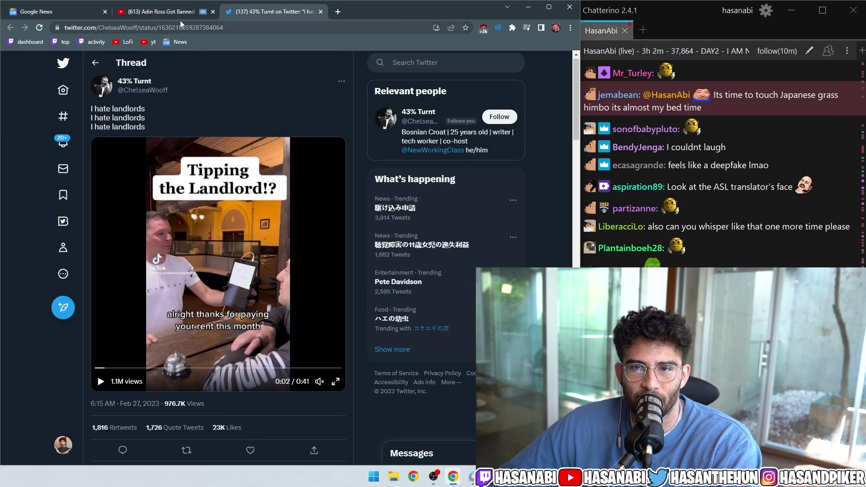
pyautogui.click(162, 12)
pyautogui.scroll(-5, 204, 271)
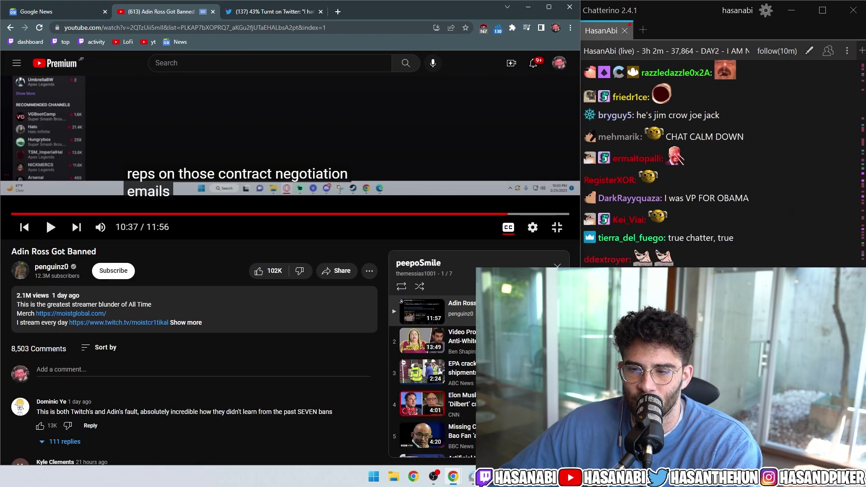
pyautogui.click(433, 340)
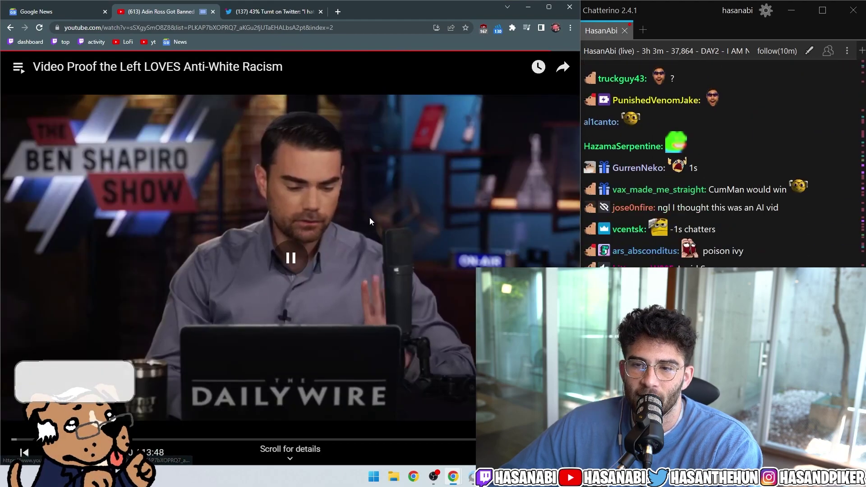
pyautogui.press('Escape')
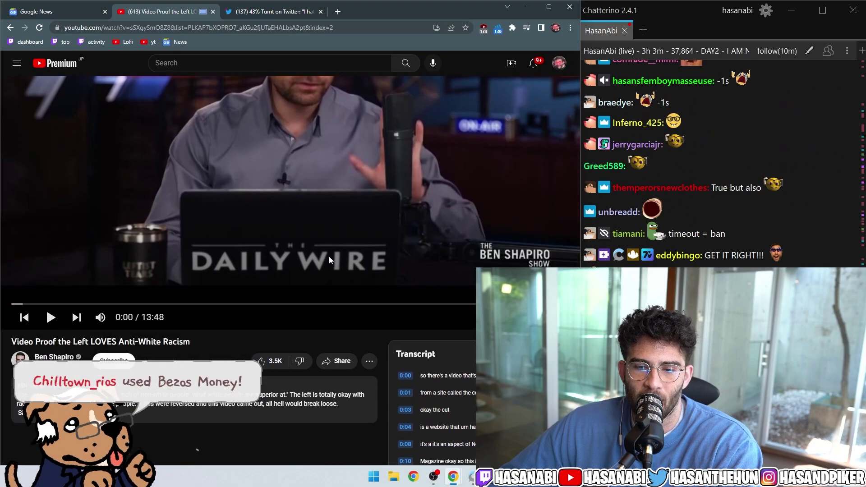
# Step: Toggle fullscreen on the Ben Shapiro video, then open HasanAbi's channel in a new tab
pyautogui.doubleClick(293, 278)
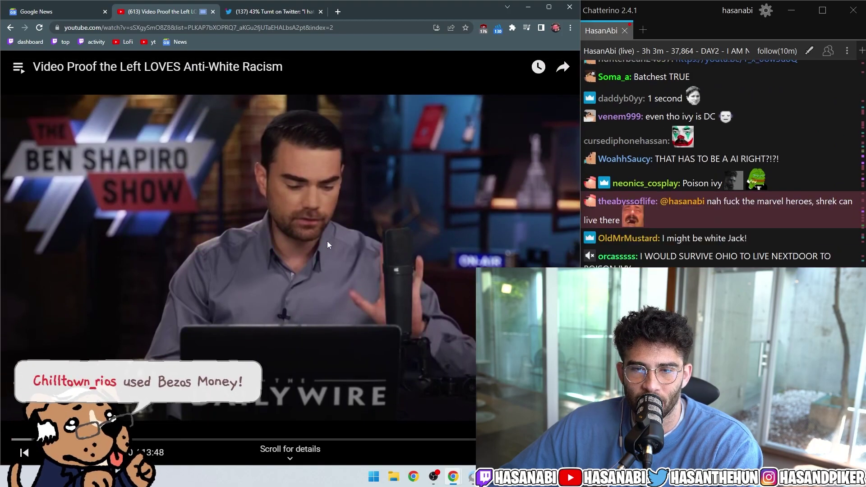
pyautogui.press('Escape')
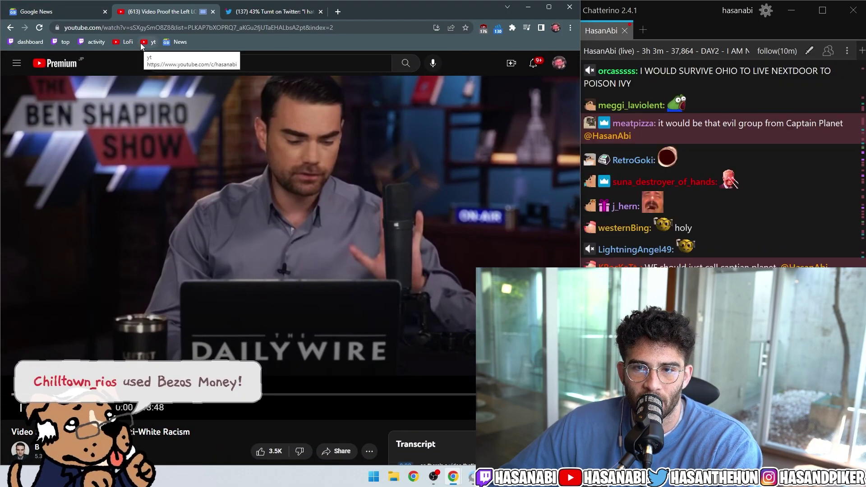
pyautogui.keyDown('ctrl'); pyautogui.keyDown('shift'); pyautogui.click(148, 42); pyautogui.keyUp('shift'); pyautogui.keyUp('ctrl')
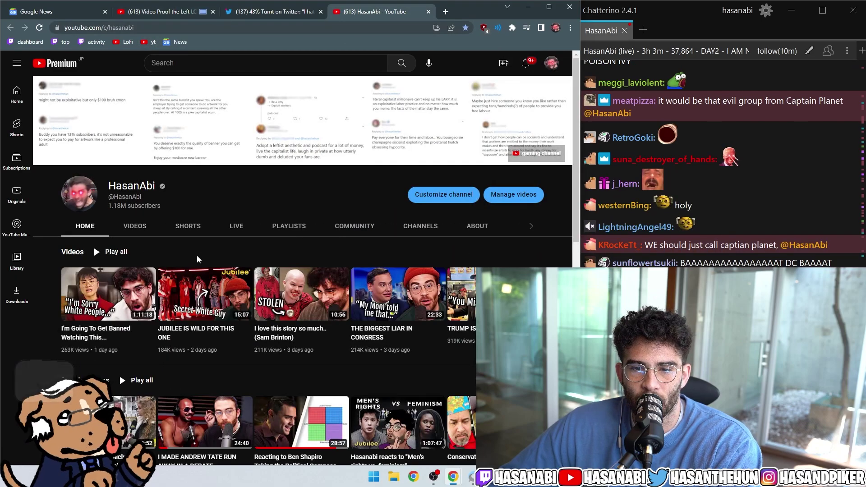
pyautogui.moveTo(109, 293)
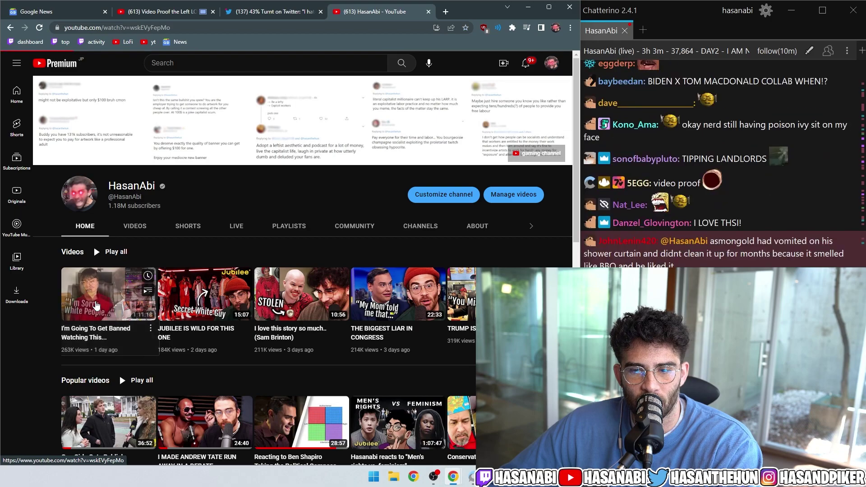
# Step: Open 'I'm Going To Get Banned Watching This...' and jump to 34:37
pyautogui.click(96, 306)
pyautogui.moveTo(102, 381); pyautogui.dragTo(279, 380)
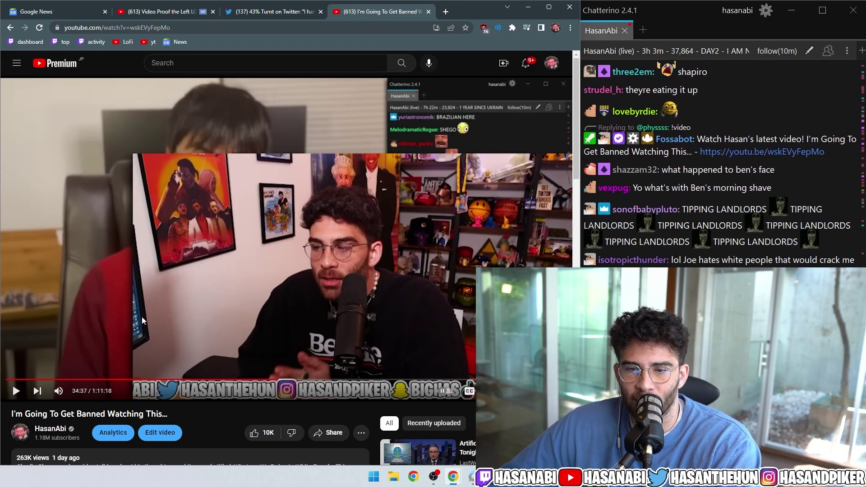
pyautogui.scroll(-3, 159, 353)
pyautogui.scroll(-3, 215, 310)
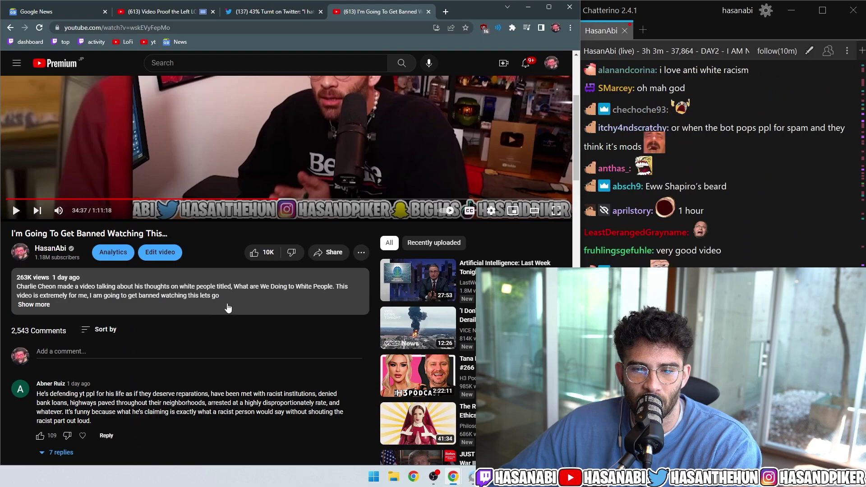
pyautogui.scroll(-3, 247, 311)
pyautogui.scroll(-3, 257, 298)
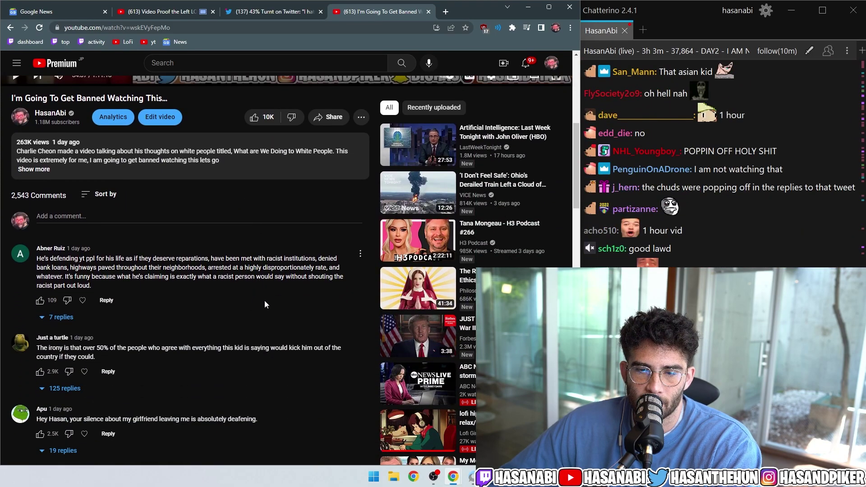
pyautogui.scroll(5, 264, 300)
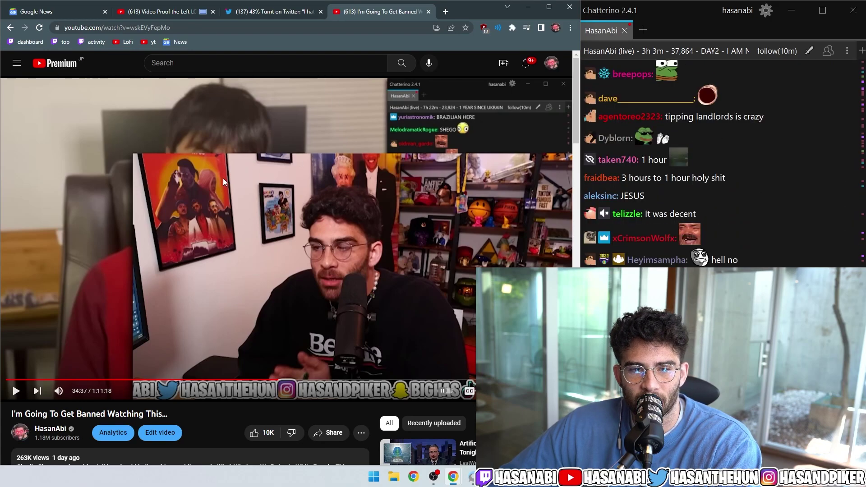
pyautogui.scroll(3, 748, 225)
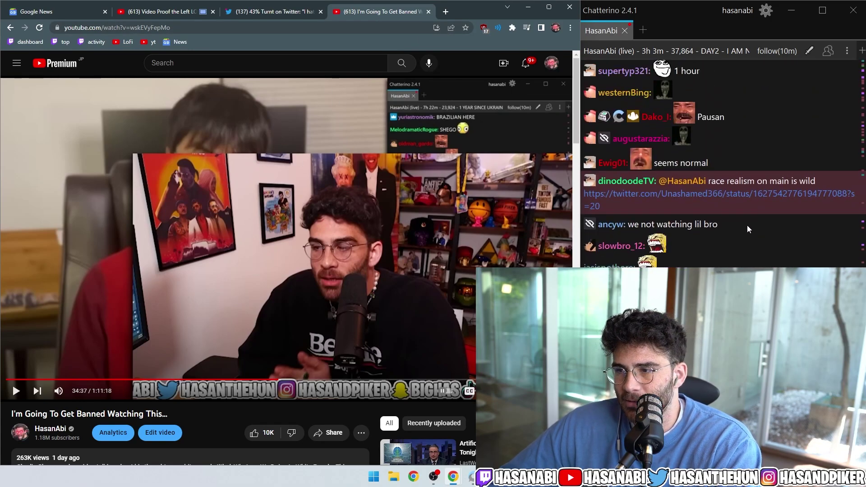
# Step: Open the UnashamedlyWhite 'Makes you think.' tweet from chat and show its 80% tab volume
pyautogui.click(768, 197)
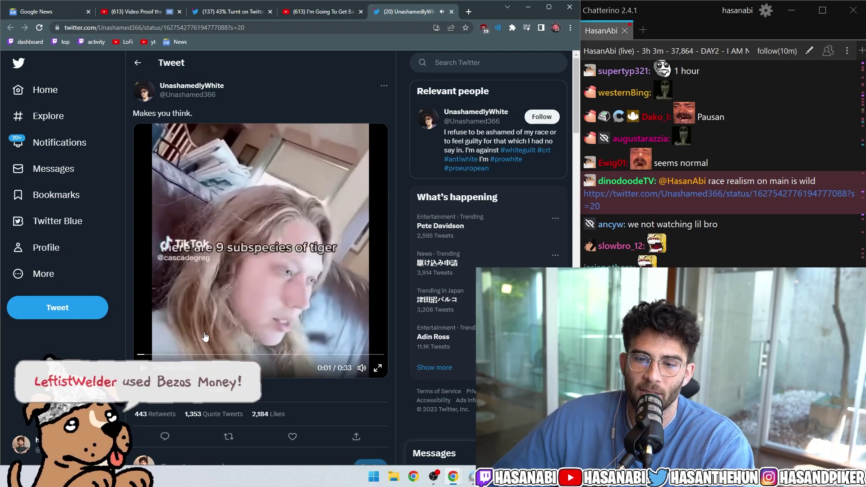
pyautogui.click(498, 28)
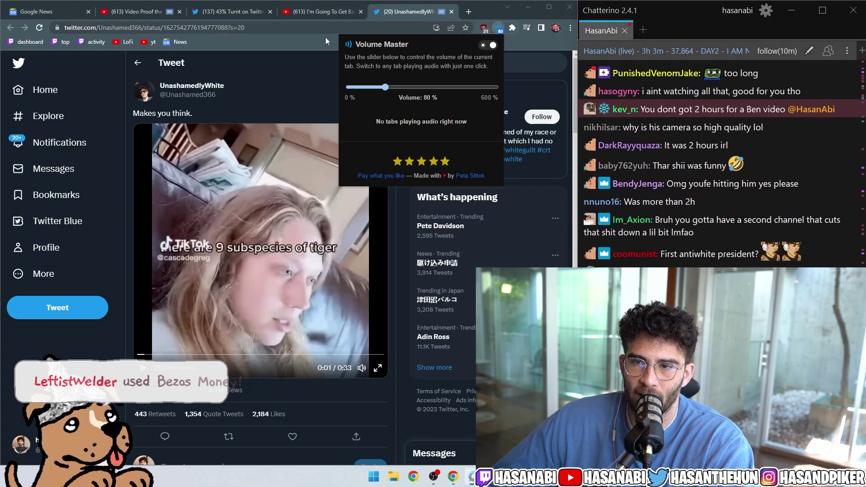
# Step: Close the volume panel, enlarge the TikTok video and play it, pausing once briefly
pyautogui.click(498, 27)
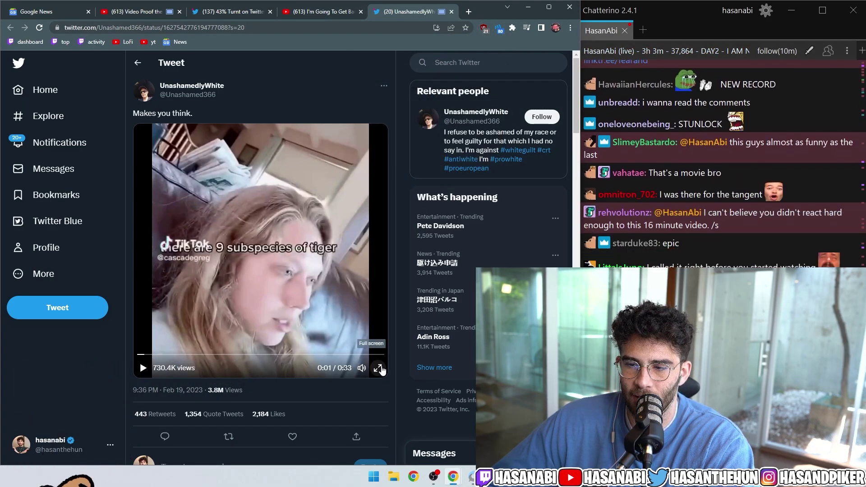
pyautogui.click(378, 367)
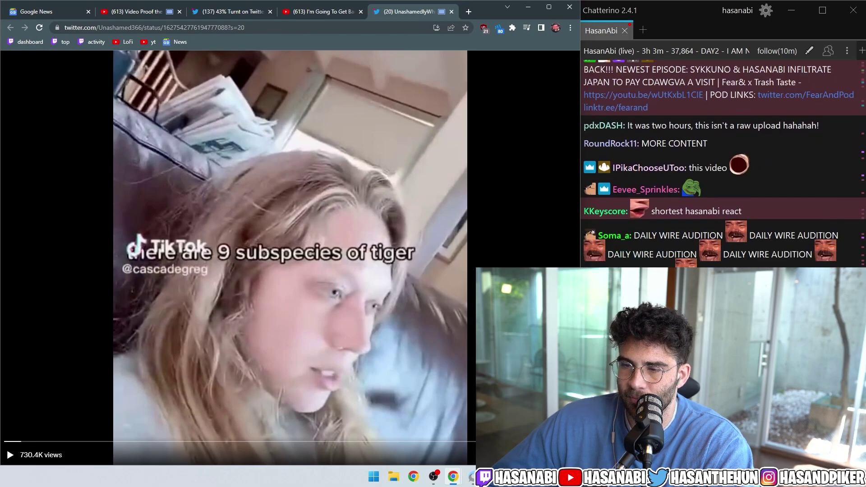
pyautogui.click(465, 310)
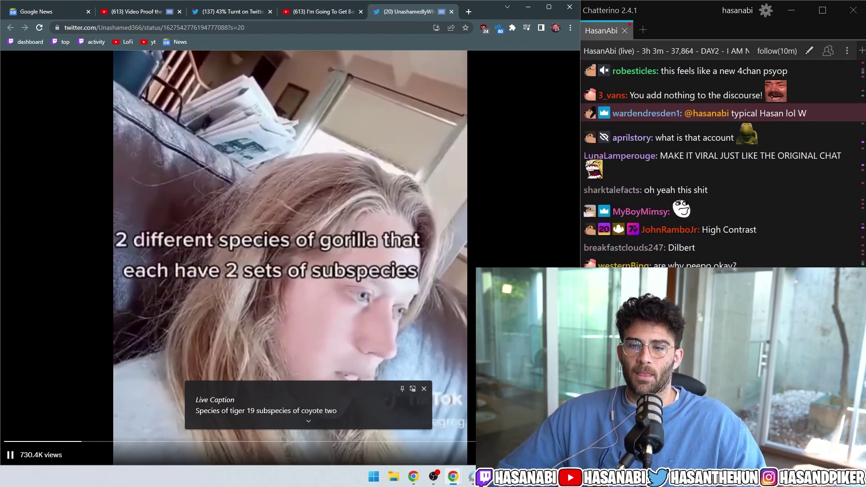
pyautogui.click(367, 374)
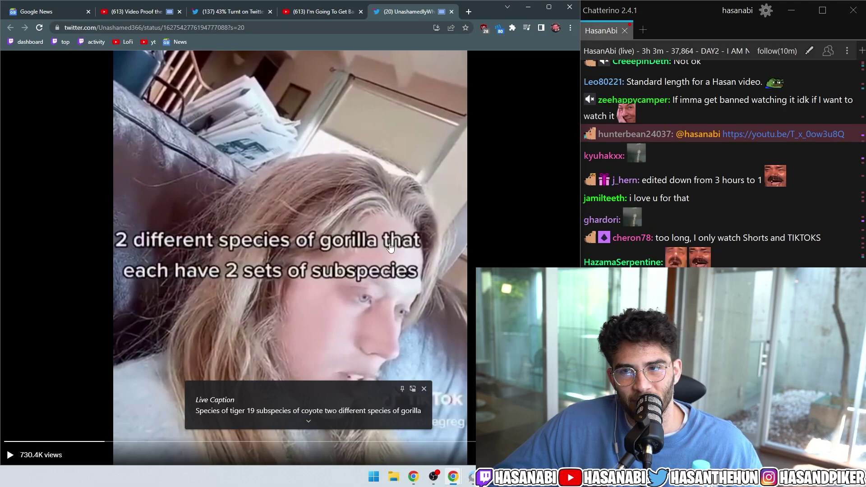
pyautogui.scroll(3, 746, 235)
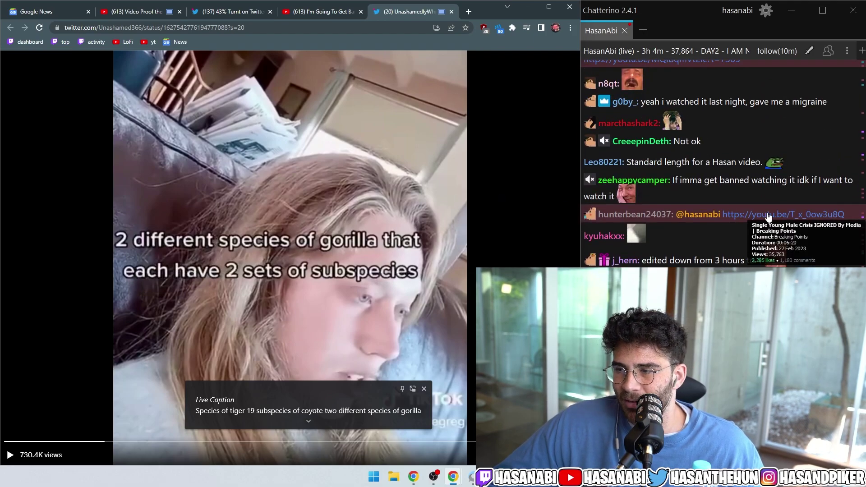
pyautogui.moveTo(783, 135)
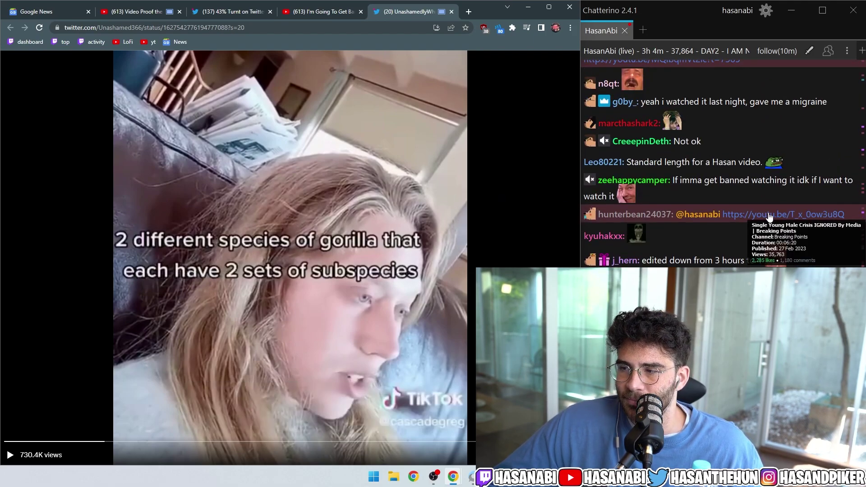
pyautogui.scroll(-5, 770, 217)
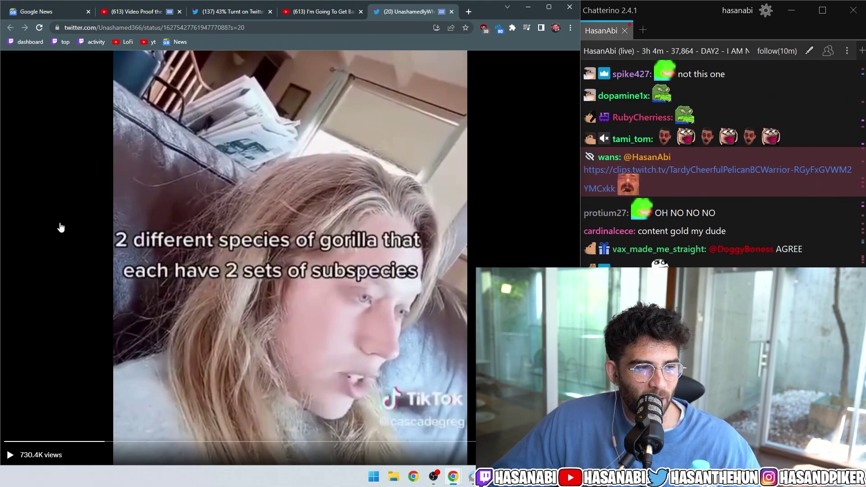
pyautogui.scroll(2, 724, 170)
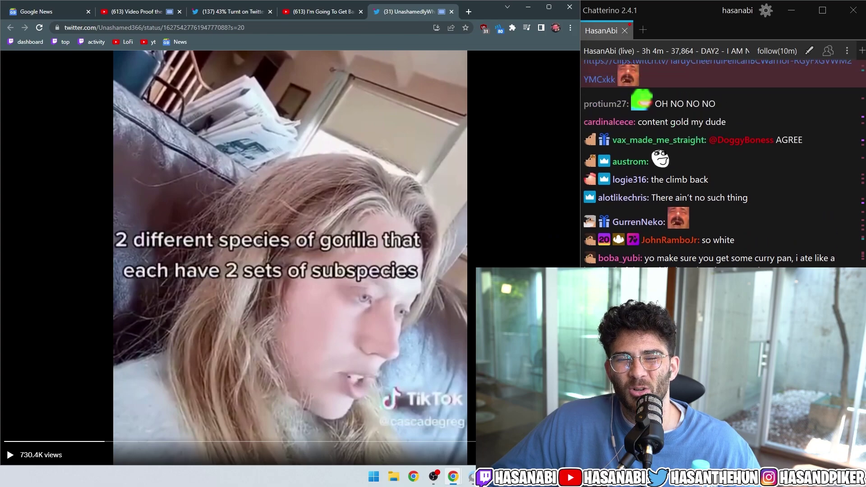
pyautogui.scroll(-3, 725, 169)
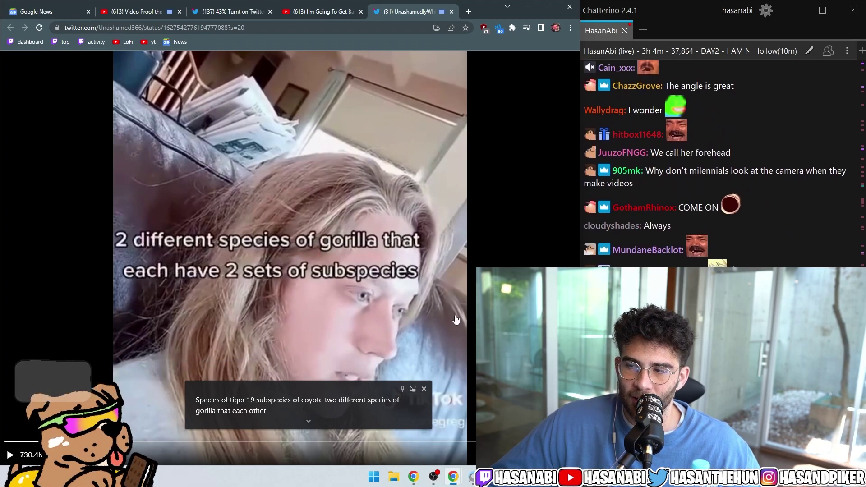
pyautogui.click(344, 314)
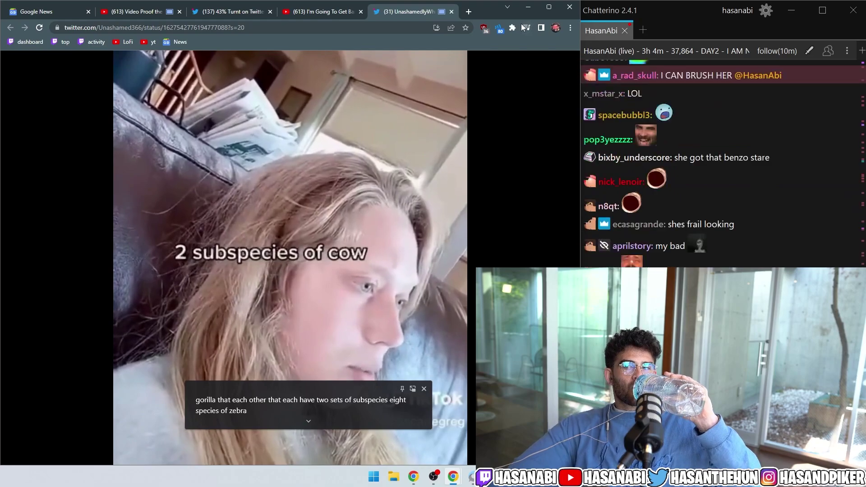
# Step: Turn off Live Caption from the media controls, then pause and resume the TikTok video
pyautogui.click(526, 28)
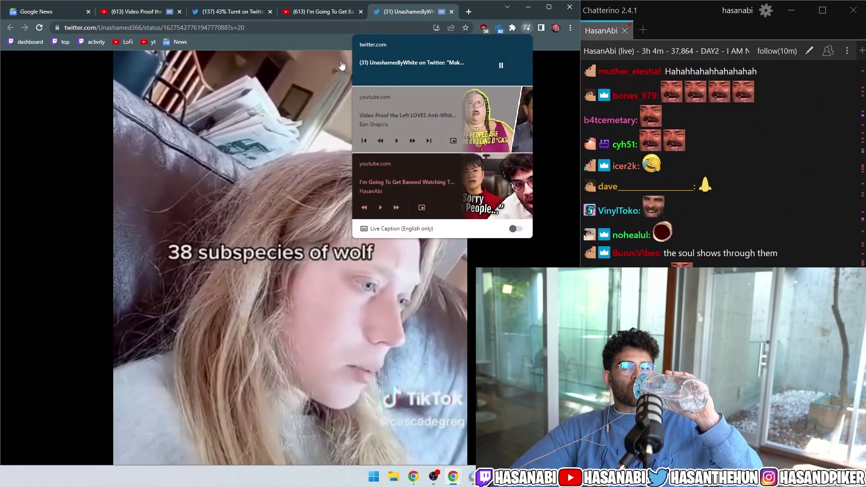
pyautogui.click(273, 45)
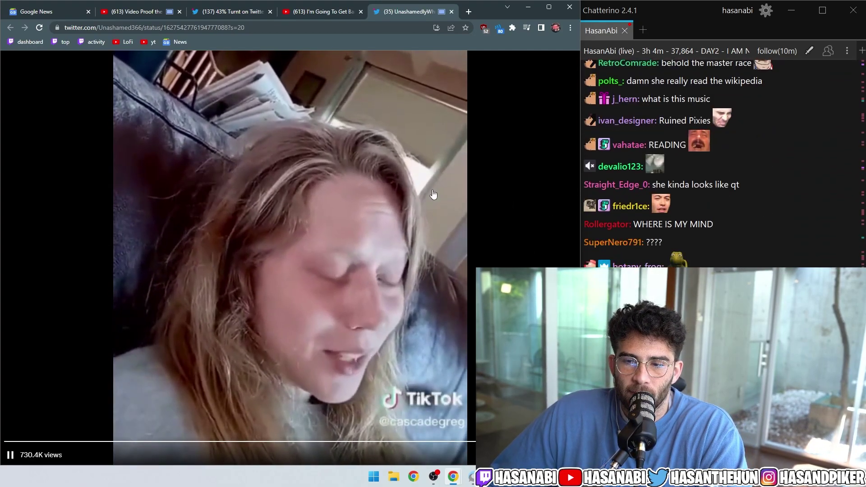
pyautogui.click(353, 295)
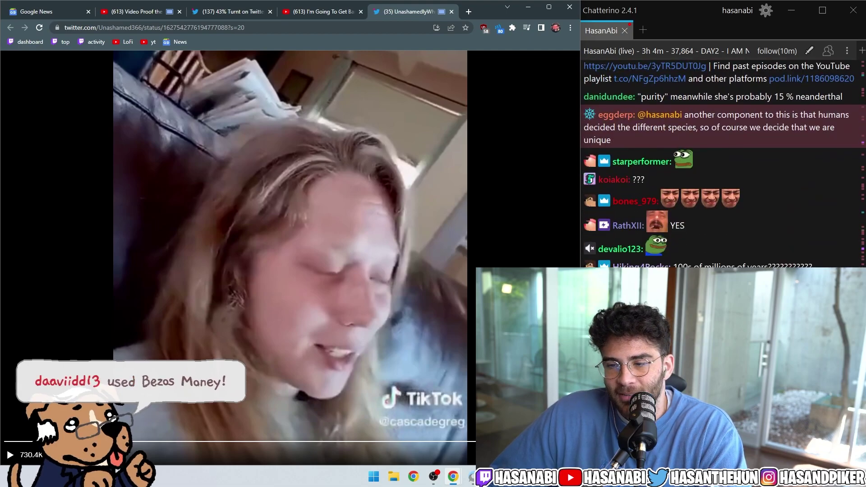
pyautogui.press('space')
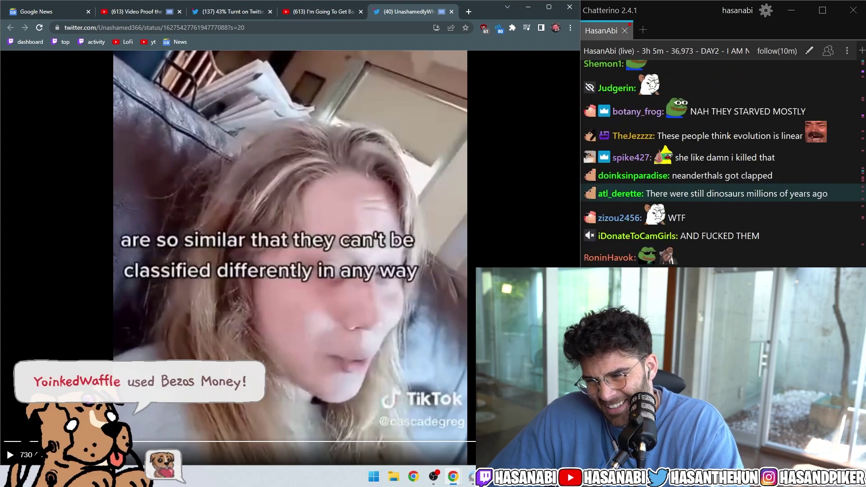
pyautogui.scroll(2, 718, 163)
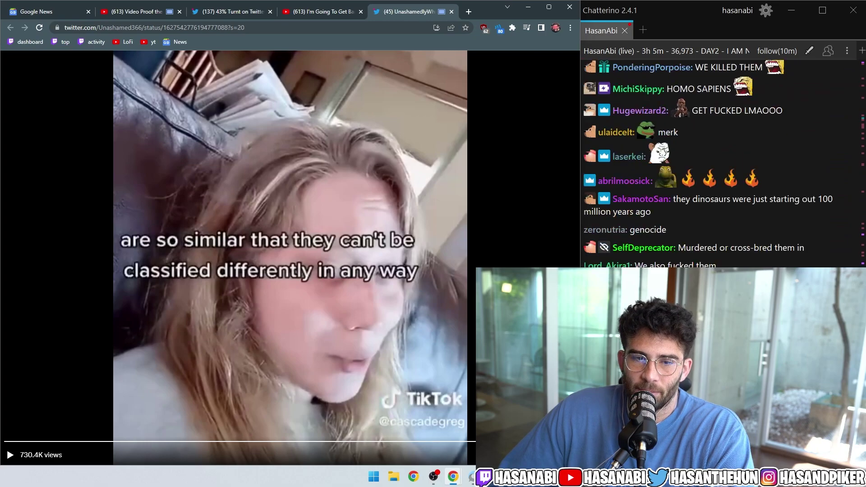
pyautogui.scroll(3, 718, 163)
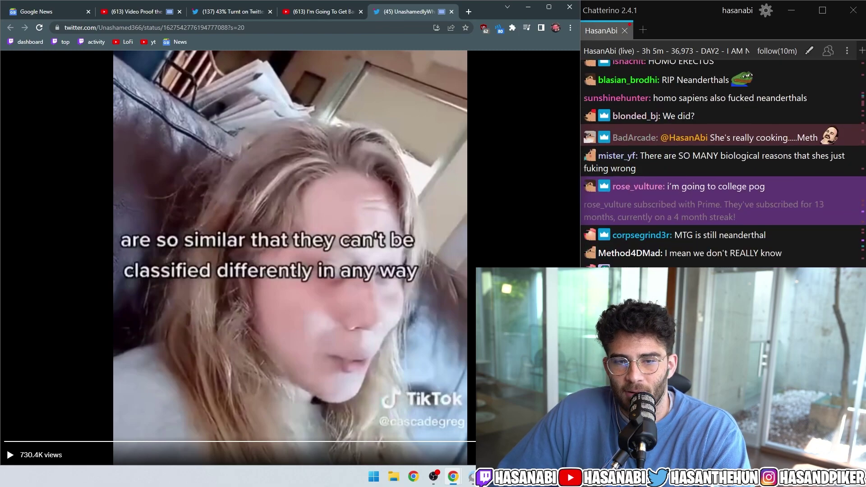
pyautogui.scroll(2, 718, 156)
pyautogui.scroll(-2, 718, 156)
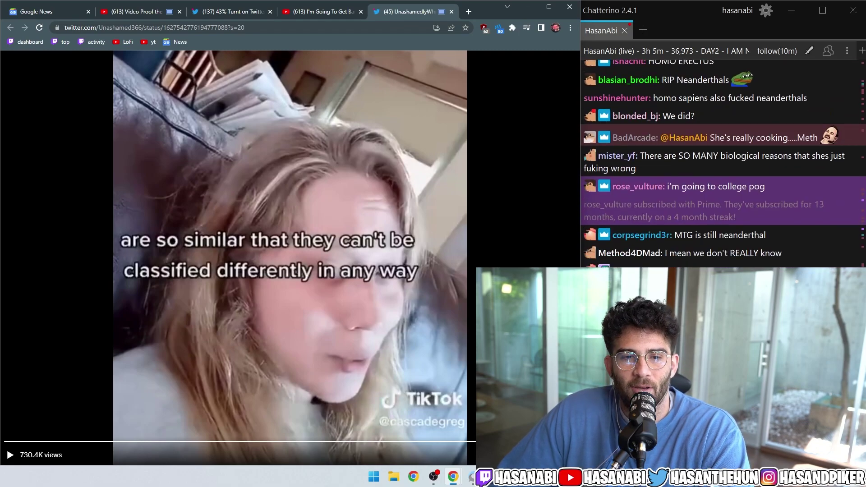
pyautogui.scroll(-3, 717, 155)
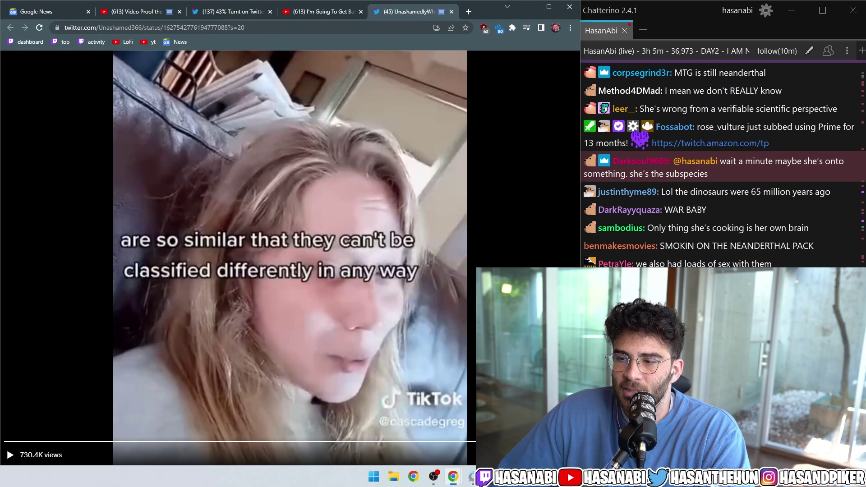
pyautogui.scroll(-3, 718, 156)
pyautogui.scroll(-3, 718, 155)
pyautogui.scroll(-2, 717, 157)
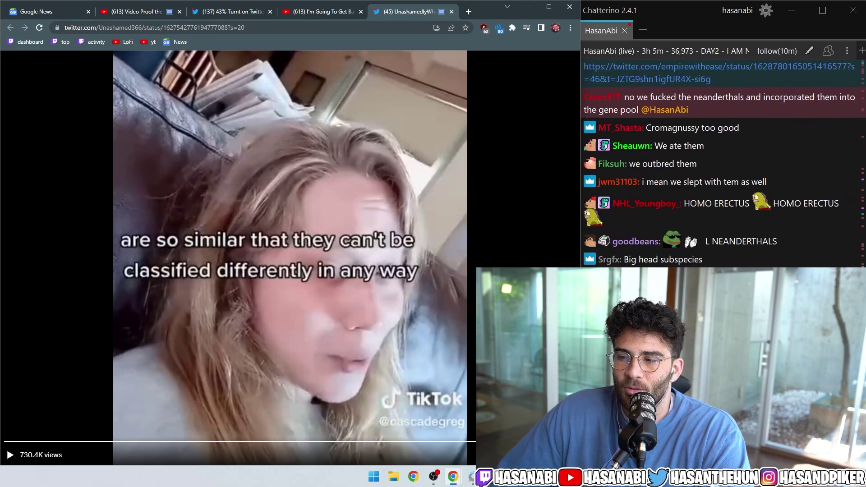
pyautogui.scroll(-3, 749, 196)
pyautogui.scroll(-3, 750, 196)
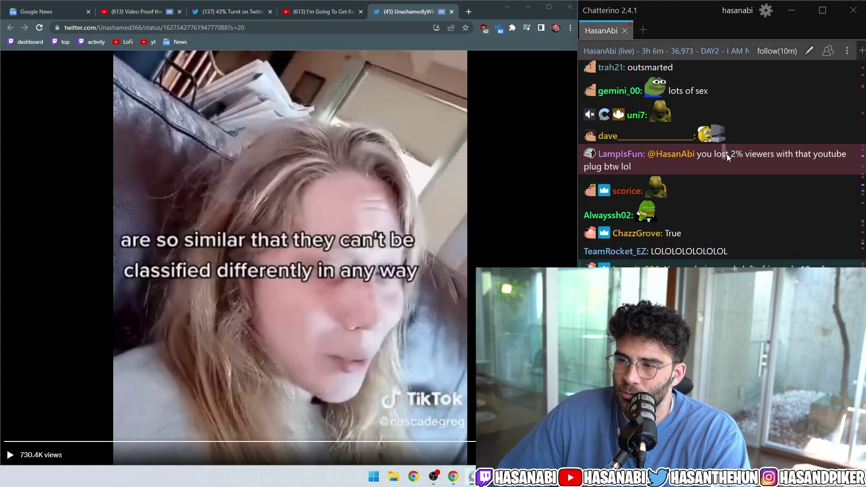
pyautogui.click(626, 159)
pyautogui.moveTo(720, 143); pyautogui.dragTo(459, 103)
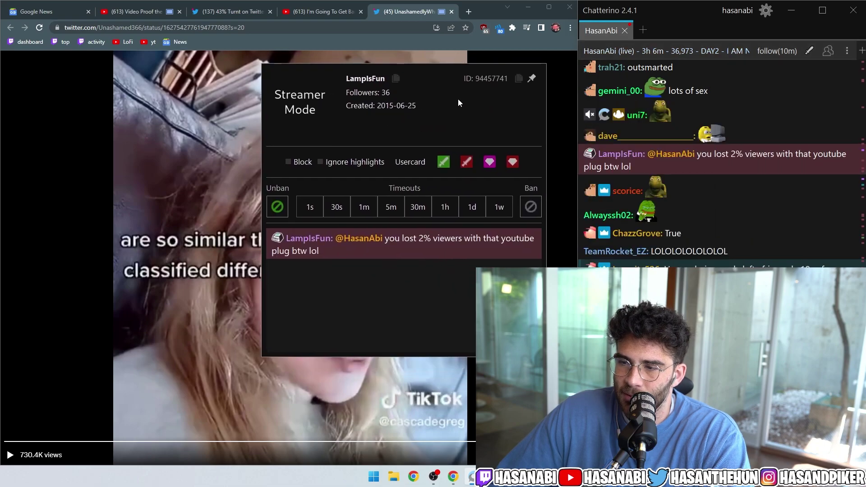
pyautogui.moveTo(319, 252); pyautogui.dragTo(409, 241)
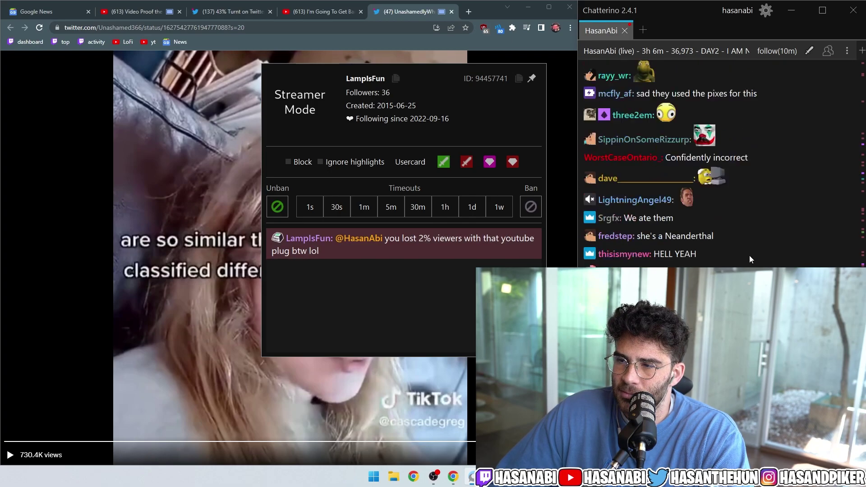
pyautogui.scroll(-10, 749, 255)
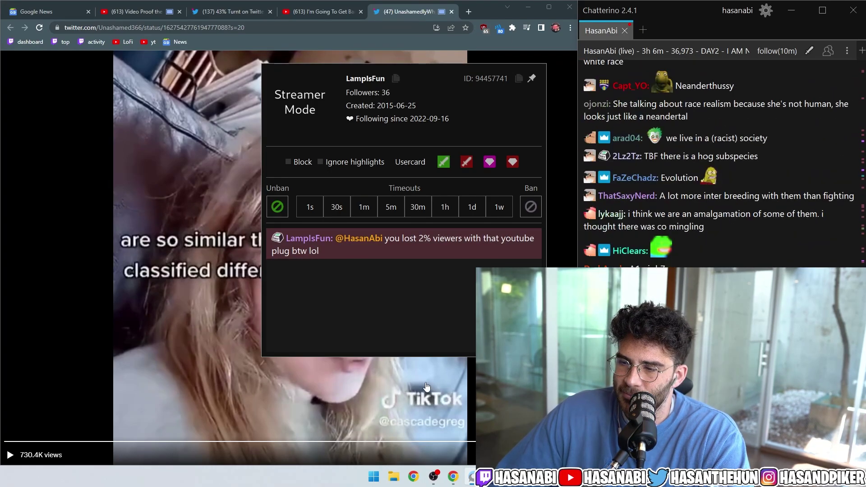
pyautogui.press('Escape')
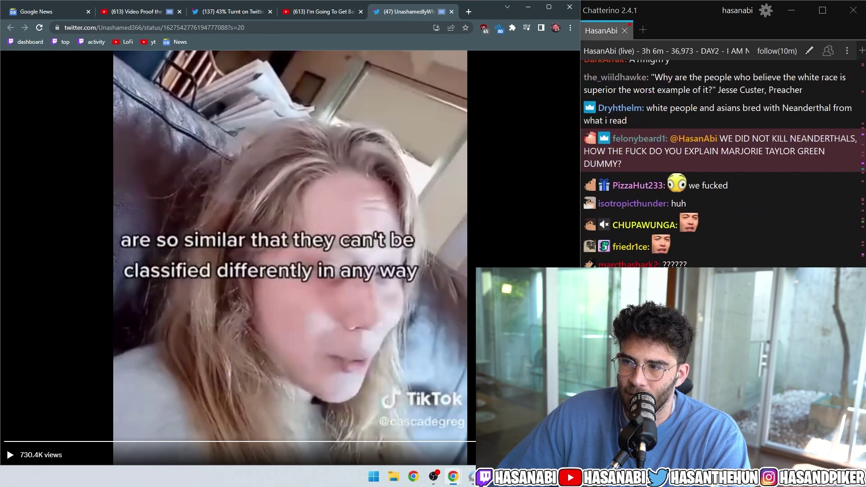
pyautogui.scroll(1, 718, 162)
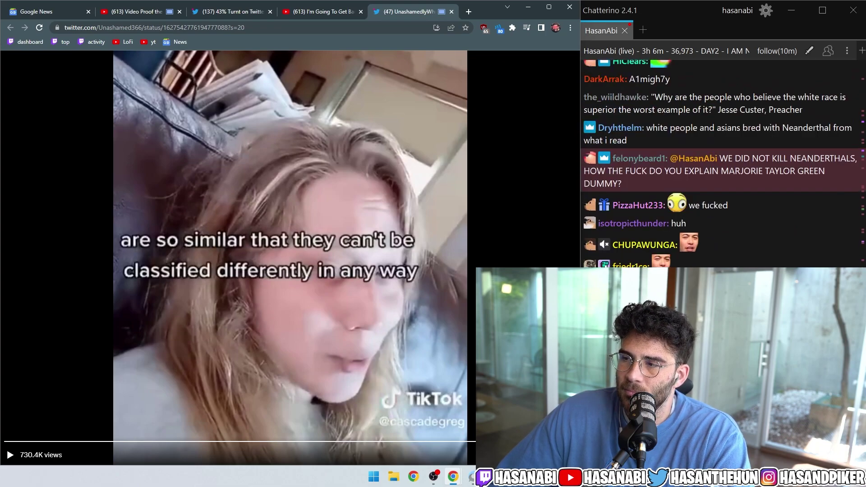
pyautogui.scroll(-5, 718, 163)
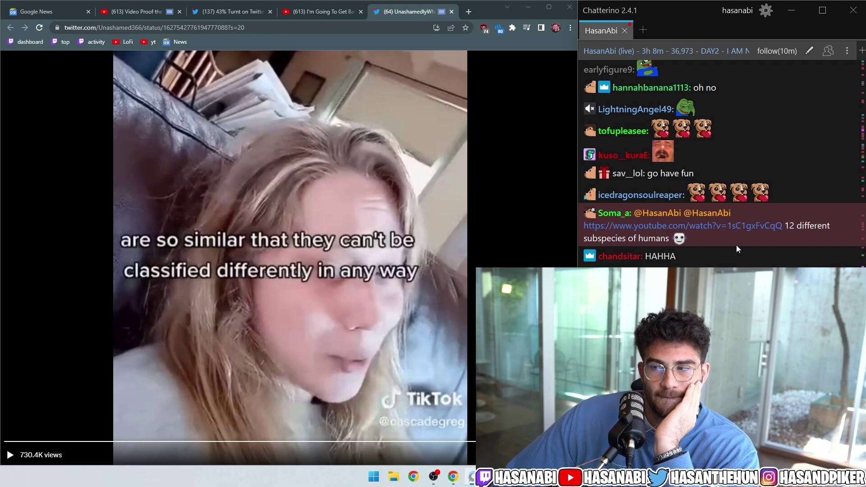
pyautogui.moveTo(742, 228)
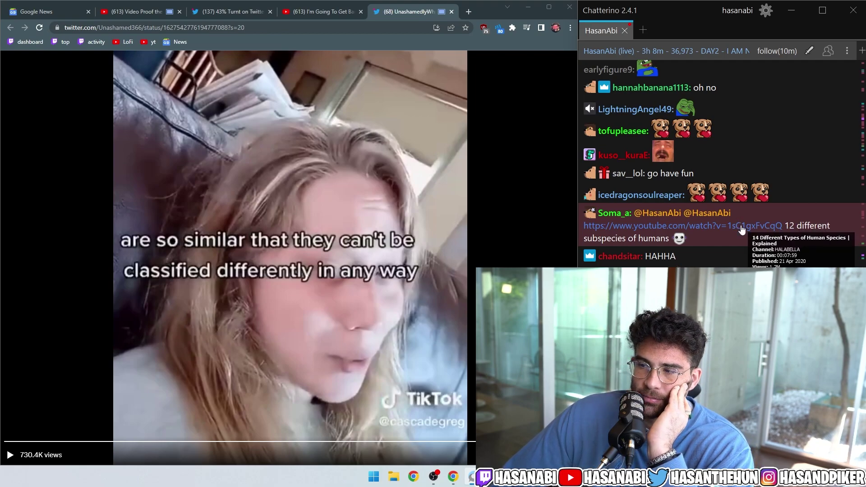
# Step: Replay the TikTok from the start and pause it on '9 subspecies of tiger'
pyautogui.press('space')
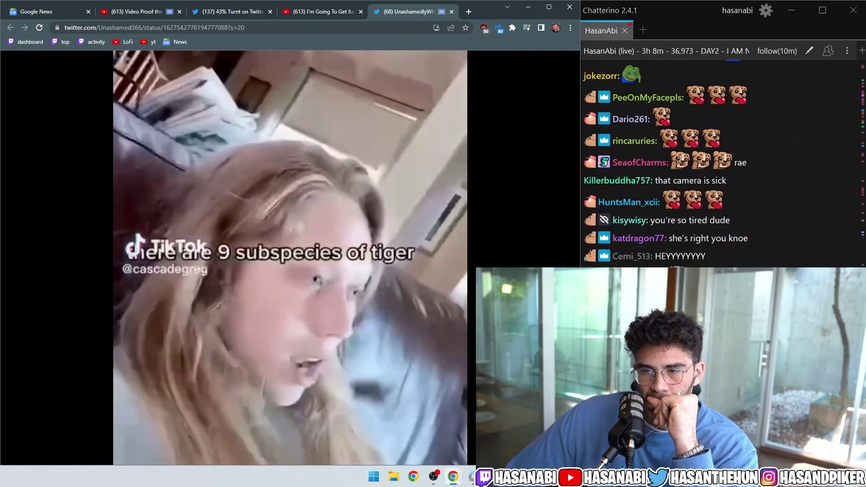
pyautogui.click(336, 255)
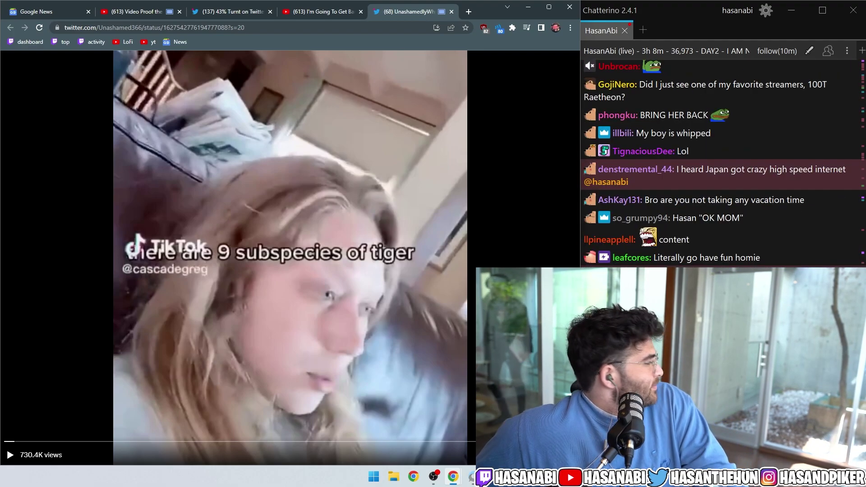
pyautogui.scroll(3, 718, 162)
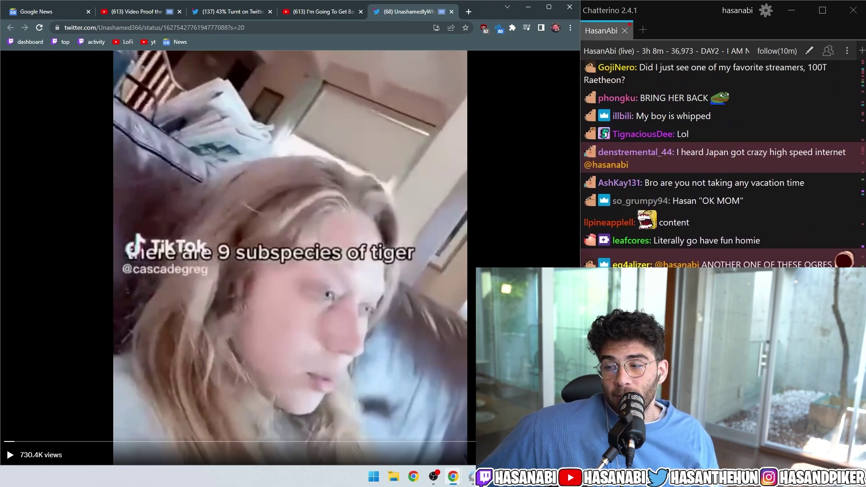